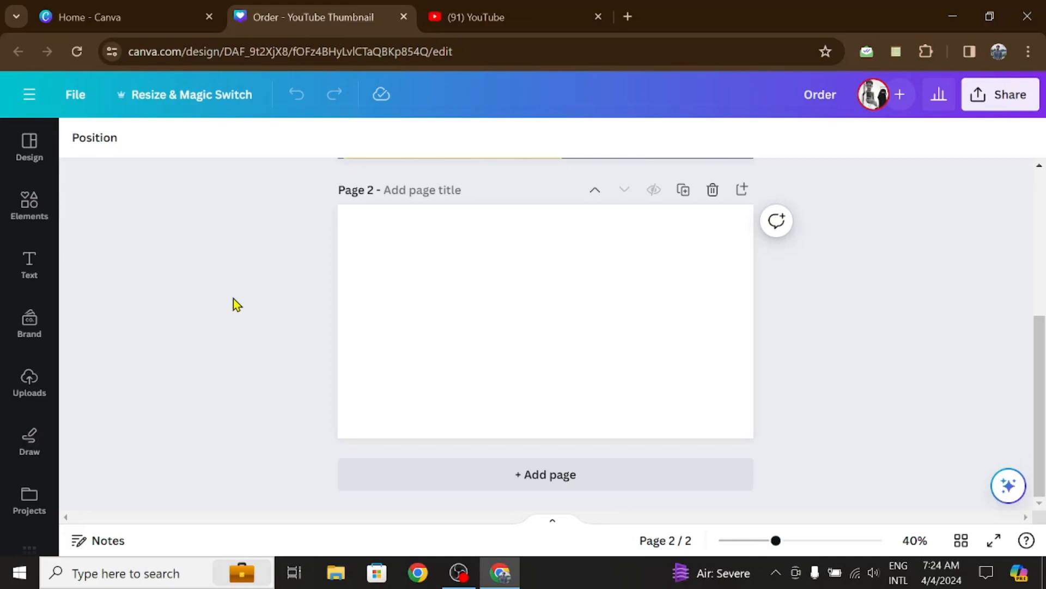
Switch to YouTube and look over the video thumbnails in the home feed.
{"action": "left_click", "coordinate": [469, 16]}
{"action": "scroll", "coordinate": [350, 276], "scroll_direction": "down", "scroll_amount": 8}
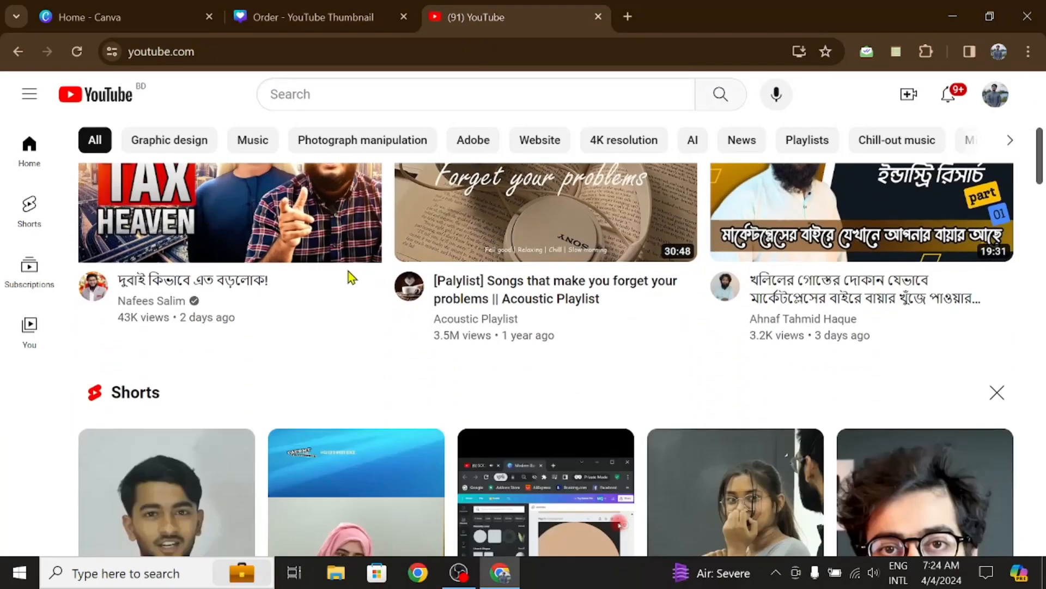
{"action": "scroll", "coordinate": [351, 276], "scroll_direction": "up", "scroll_amount": 2}
{"action": "scroll", "coordinate": [358, 273], "scroll_direction": "down", "scroll_amount": 4}
{"action": "scroll", "coordinate": [401, 274], "scroll_direction": "down", "scroll_amount": 2}
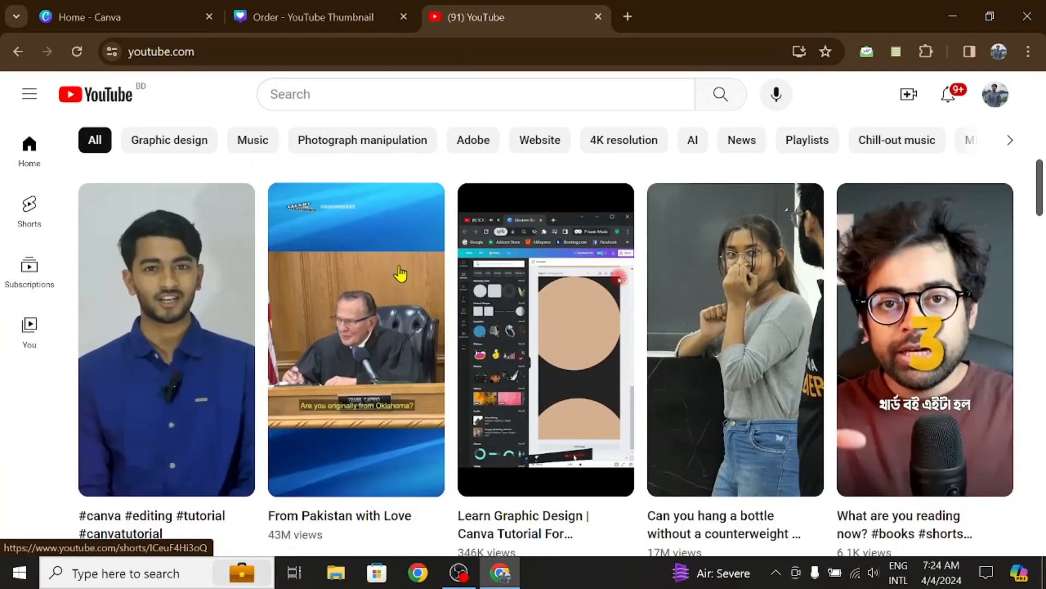
{"action": "scroll", "coordinate": [402, 273], "scroll_direction": "down", "scroll_amount": 2}
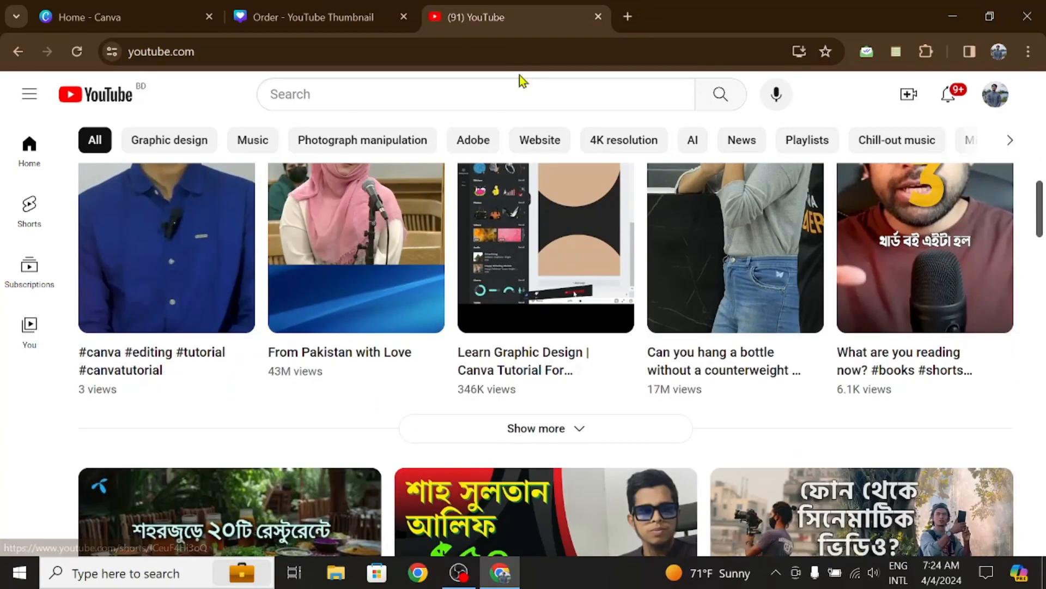
Search YouTube for "canva tutorial for beginners" and look over the course playlist thumbnails in the results.
{"action": "left_click", "coordinate": [433, 102]}
{"action": "left_click", "coordinate": [391, 145]}
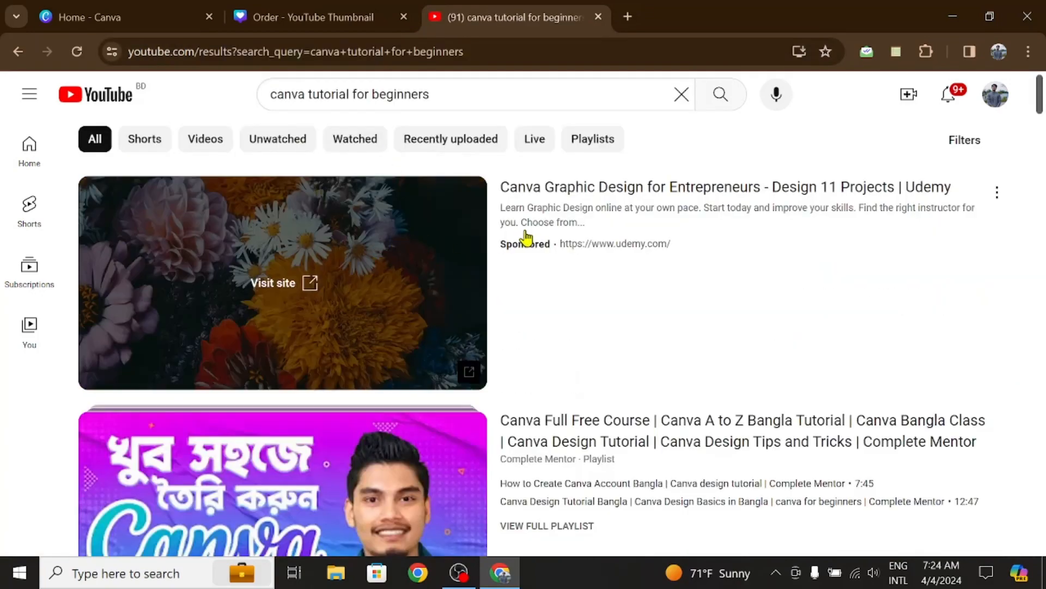
{"action": "scroll", "coordinate": [461, 186], "scroll_direction": "down", "scroll_amount": 3}
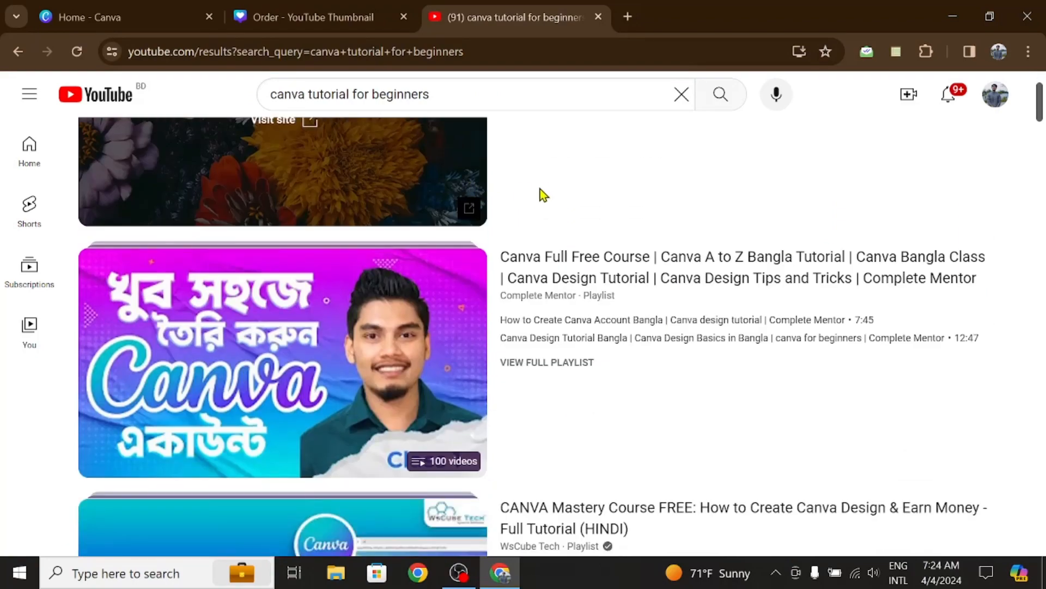
{"action": "scroll", "coordinate": [467, 229], "scroll_direction": "down", "scroll_amount": 2}
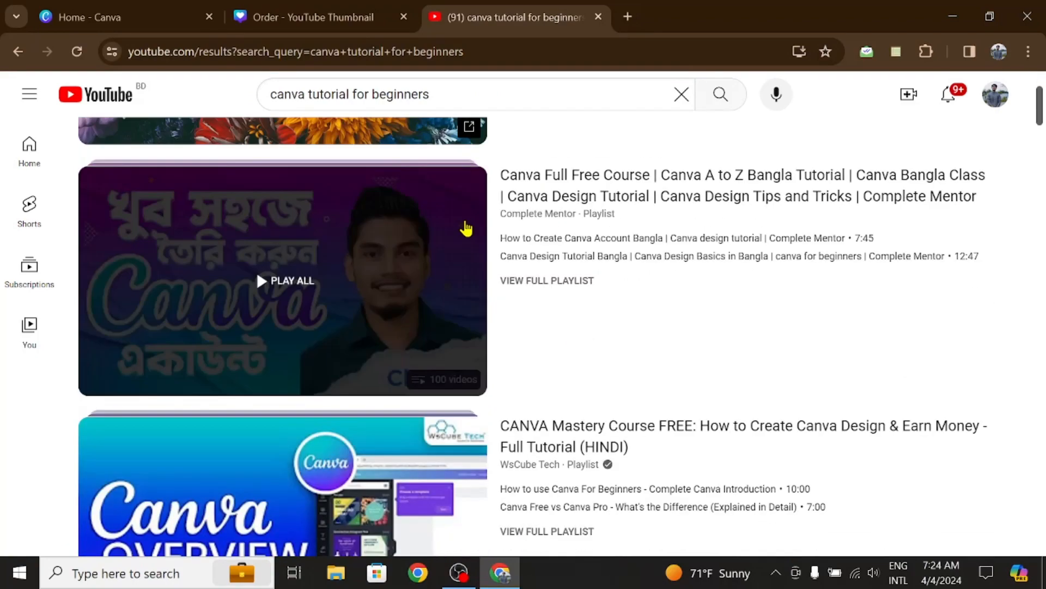
{"action": "scroll", "coordinate": [613, 337], "scroll_direction": "down", "scroll_amount": 3}
{"action": "scroll", "coordinate": [575, 266], "scroll_direction": "up", "scroll_amount": 3}
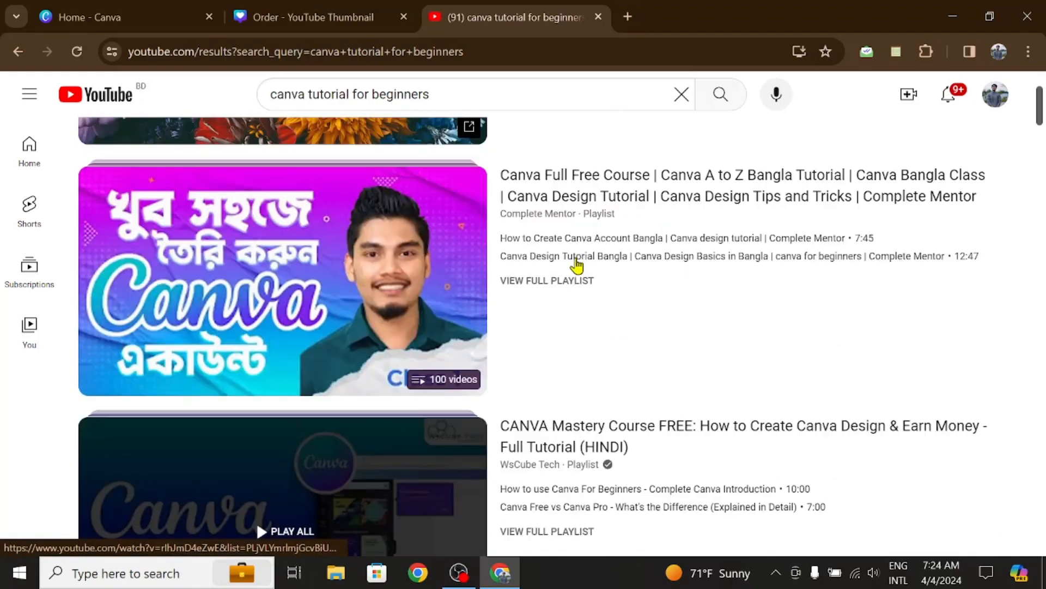
{"action": "scroll", "coordinate": [526, 303], "scroll_direction": "down", "scroll_amount": 4}
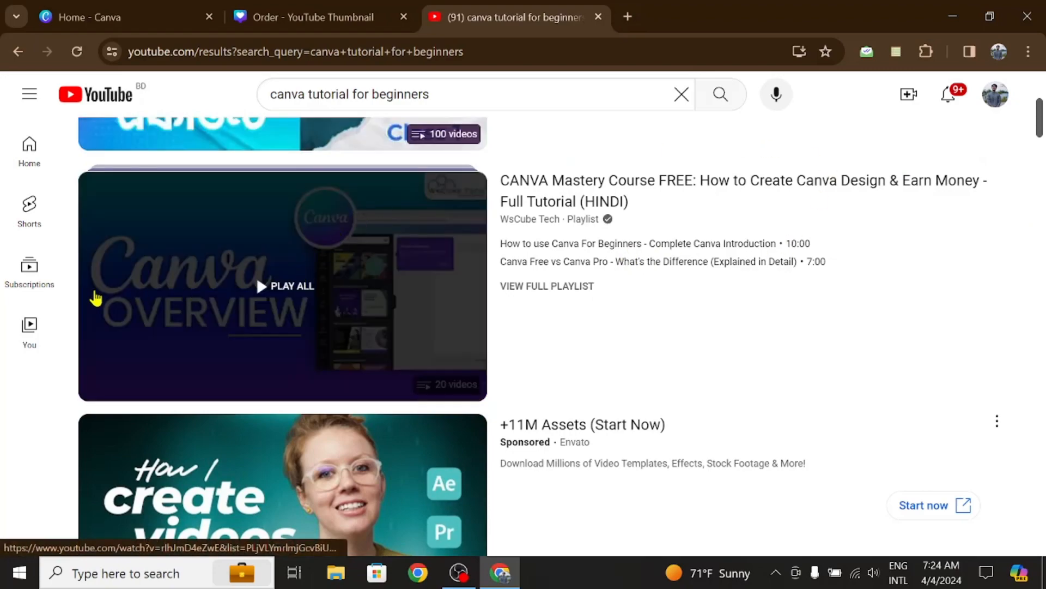
Examine the thumbnail designs of the full-course Canva videos further down the search results.
{"action": "scroll", "coordinate": [231, 297], "scroll_direction": "down", "scroll_amount": 3}
{"action": "scroll", "coordinate": [407, 333], "scroll_direction": "down", "scroll_amount": 9}
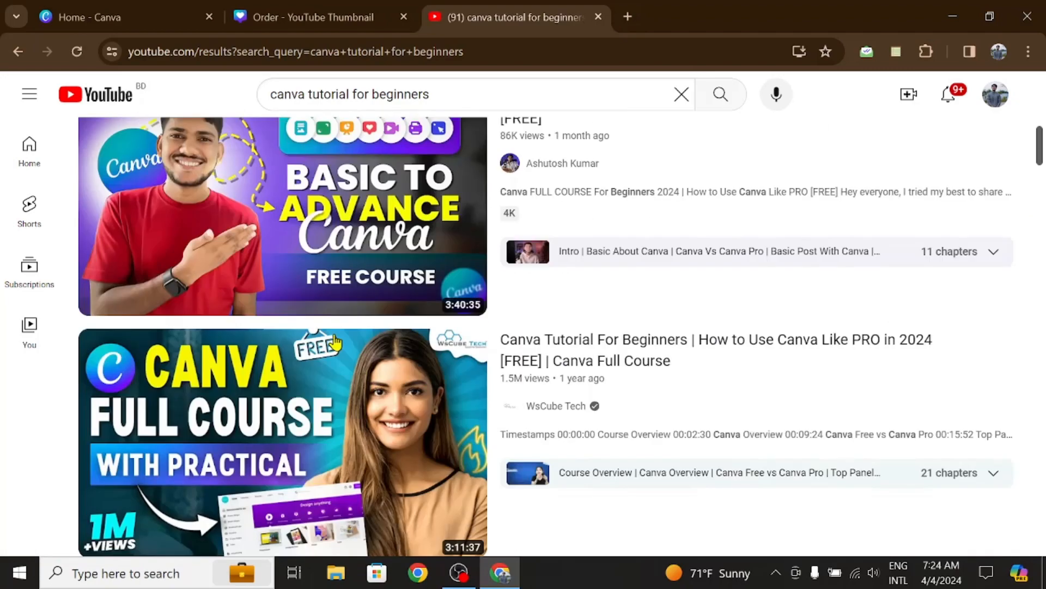
{"action": "scroll", "coordinate": [159, 287], "scroll_direction": "up", "scroll_amount": 3}
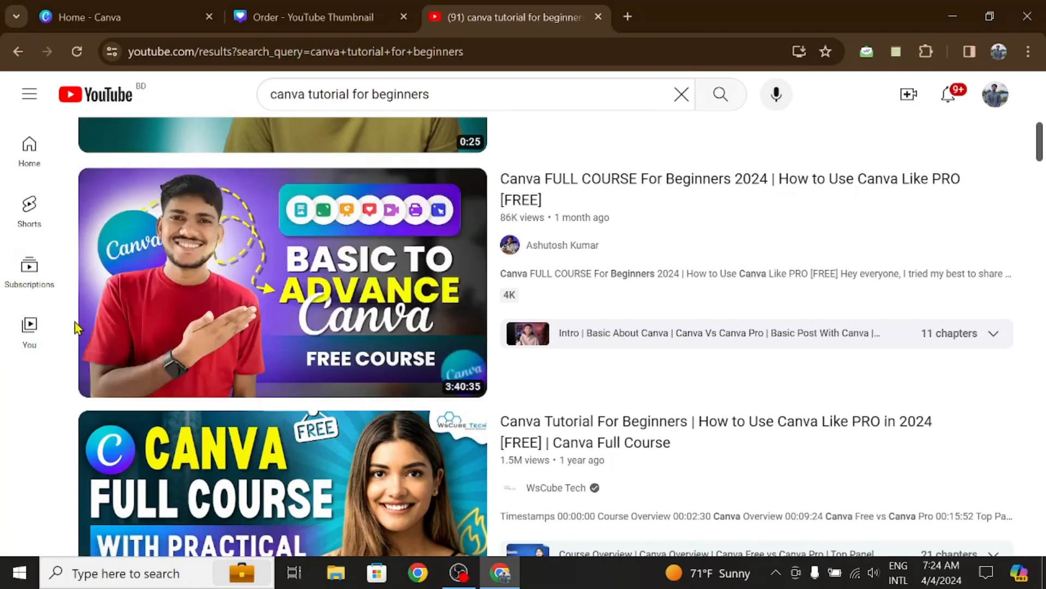
{"action": "mouse_move", "coordinate": [90, 375]}
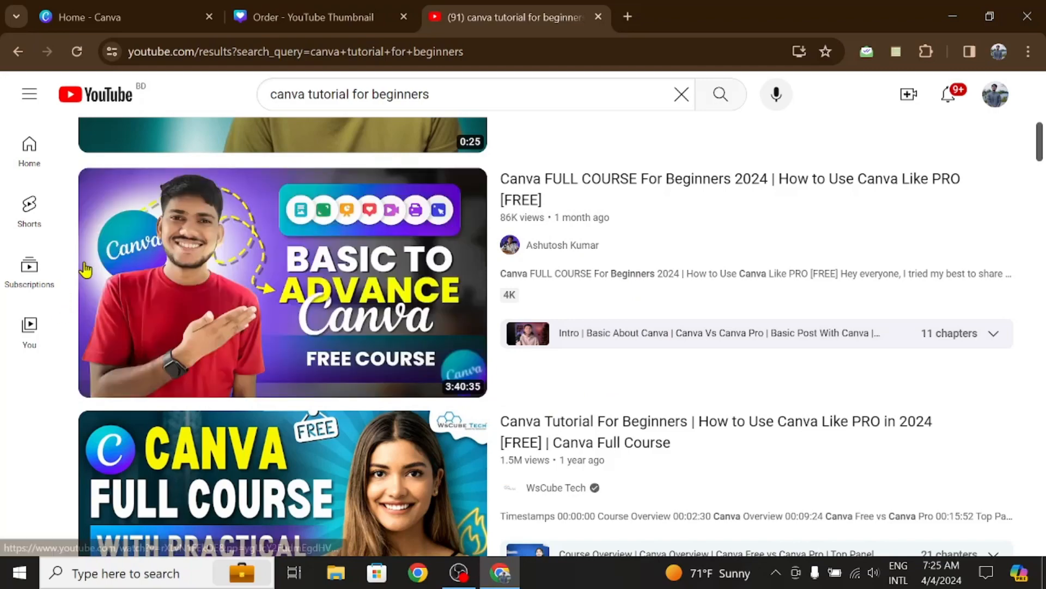
{"action": "scroll", "coordinate": [85, 269], "scroll_direction": "down", "scroll_amount": 4}
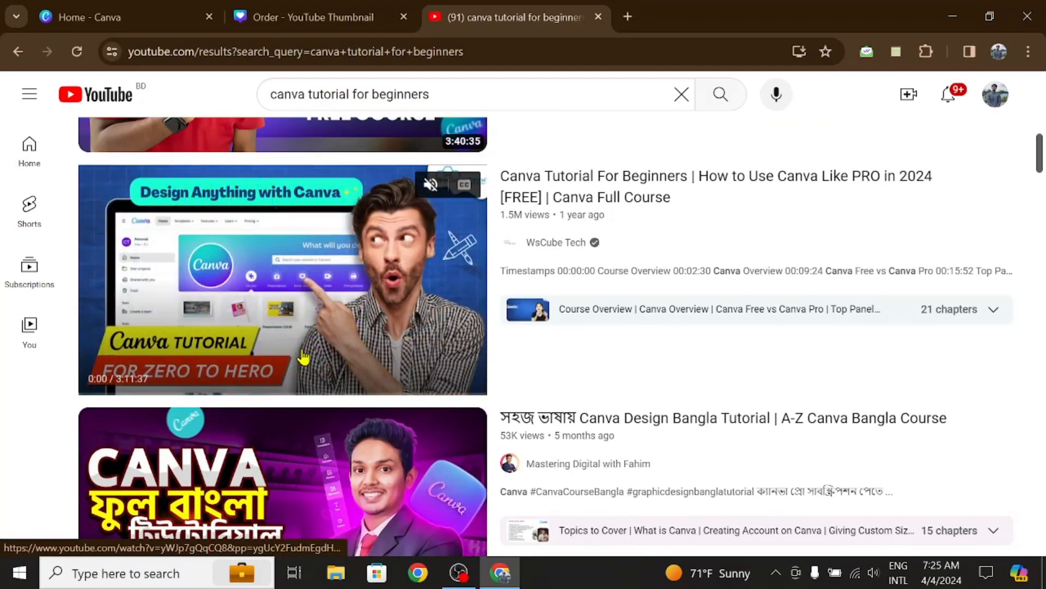
{"action": "scroll", "coordinate": [401, 397], "scroll_direction": "down", "scroll_amount": 1}
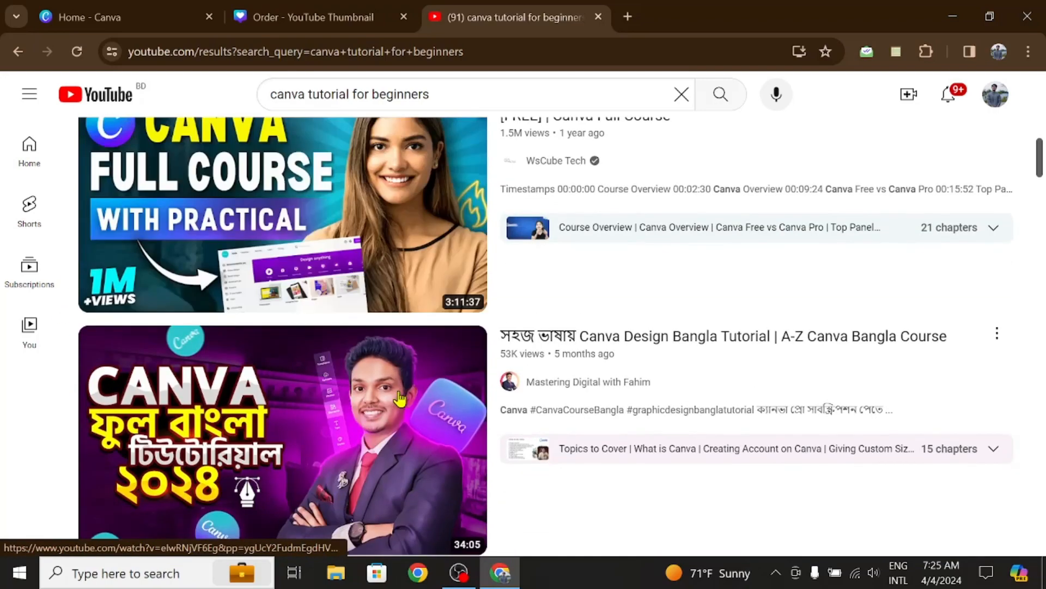
{"action": "scroll", "coordinate": [369, 297], "scroll_direction": "up", "scroll_amount": 1}
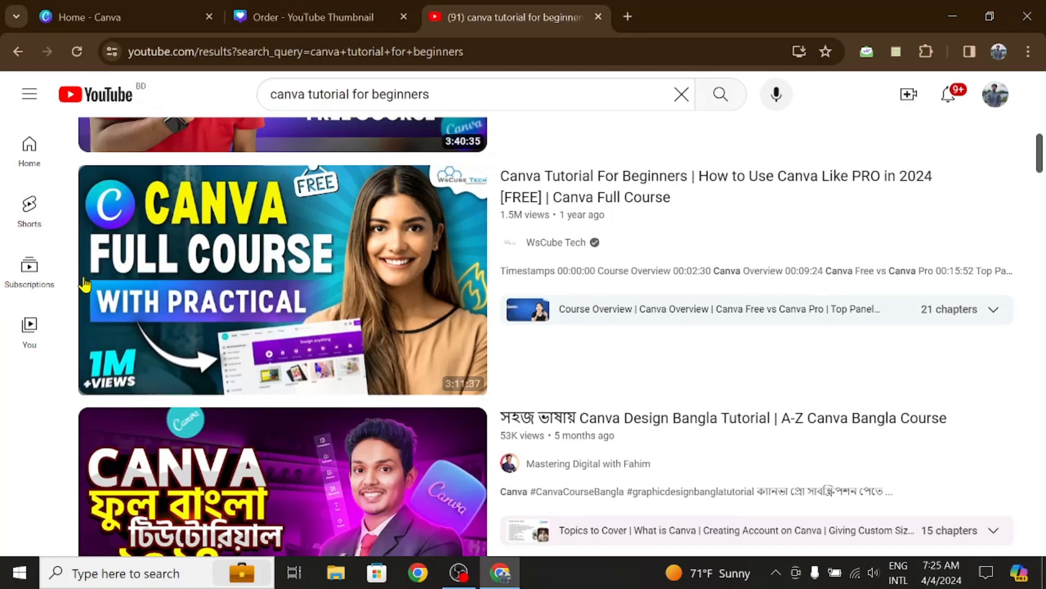
{"action": "scroll", "coordinate": [113, 348], "scroll_direction": "down", "scroll_amount": 1}
{"action": "scroll", "coordinate": [113, 348], "scroll_direction": "down", "scroll_amount": 1}
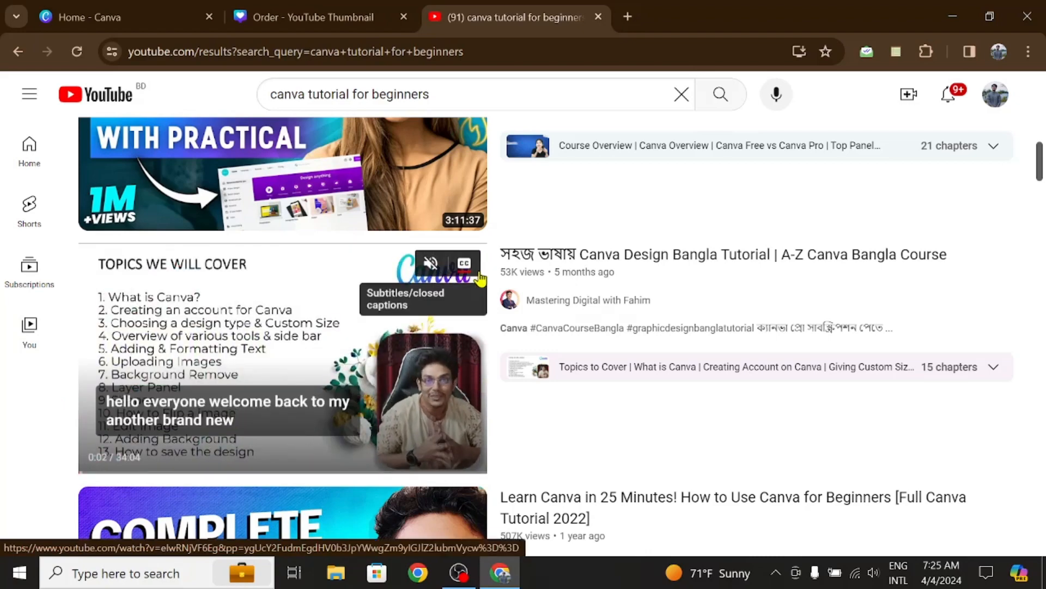
Check the blank page 2 in Canva, and return to YouTube to view more Canva tutorial thumbnails.
{"action": "left_click", "coordinate": [325, 10]}
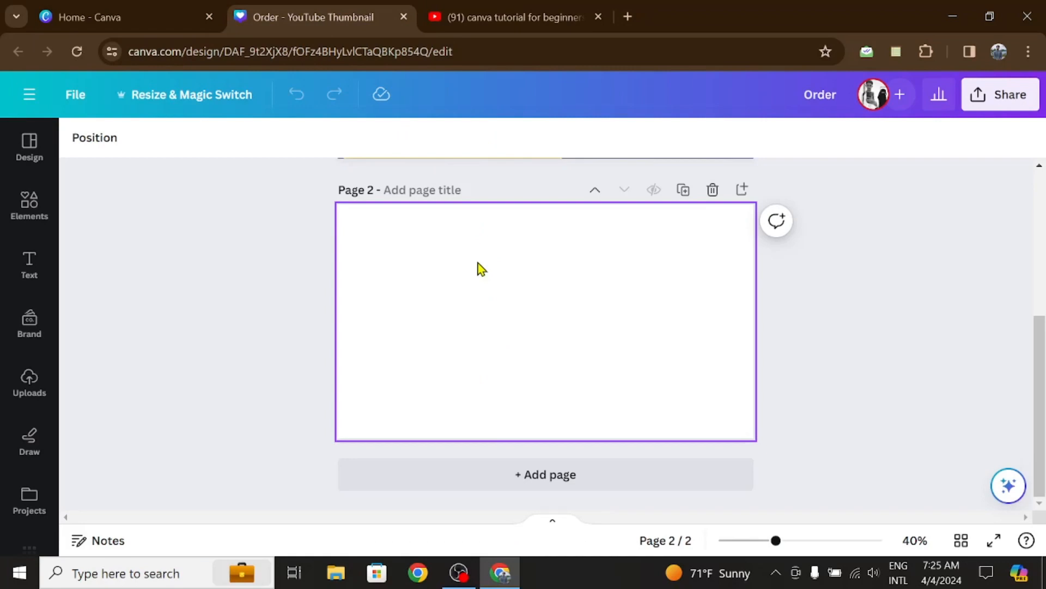
{"action": "left_click", "coordinate": [506, 17]}
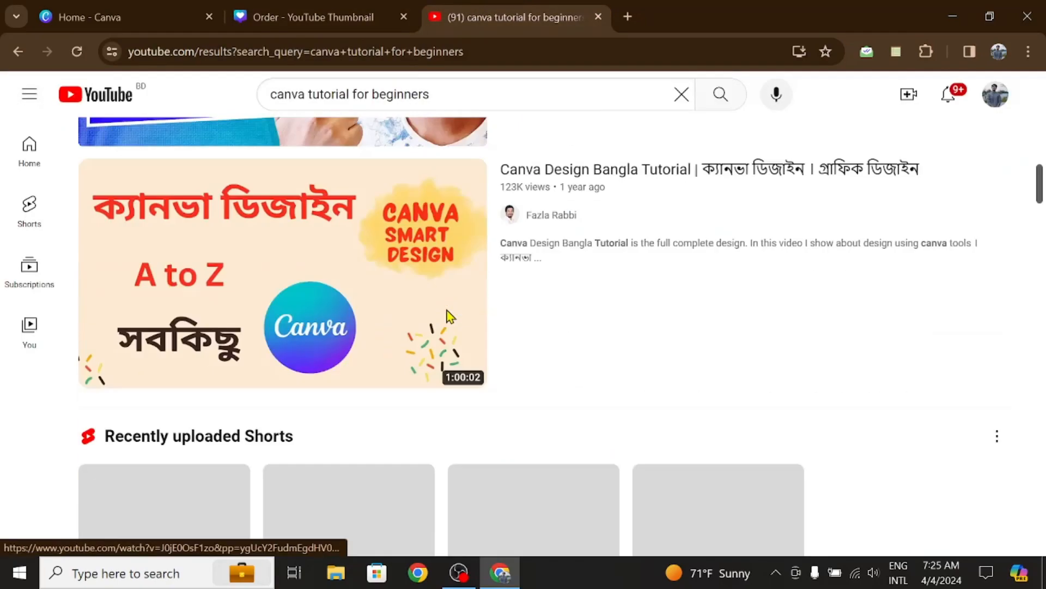
{"action": "scroll", "coordinate": [450, 316], "scroll_direction": "down", "scroll_amount": 3}
{"action": "scroll", "coordinate": [461, 329], "scroll_direction": "up", "scroll_amount": 5}
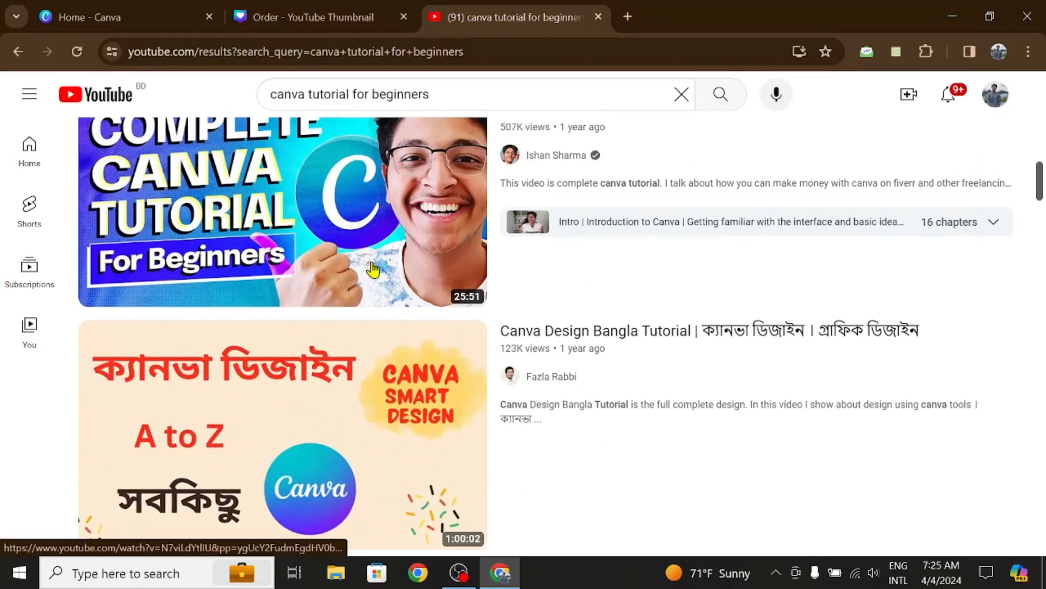
Go back to the YouTube home page and examine the thumbnails in the first row of videos.
{"action": "left_click", "coordinate": [90, 93]}
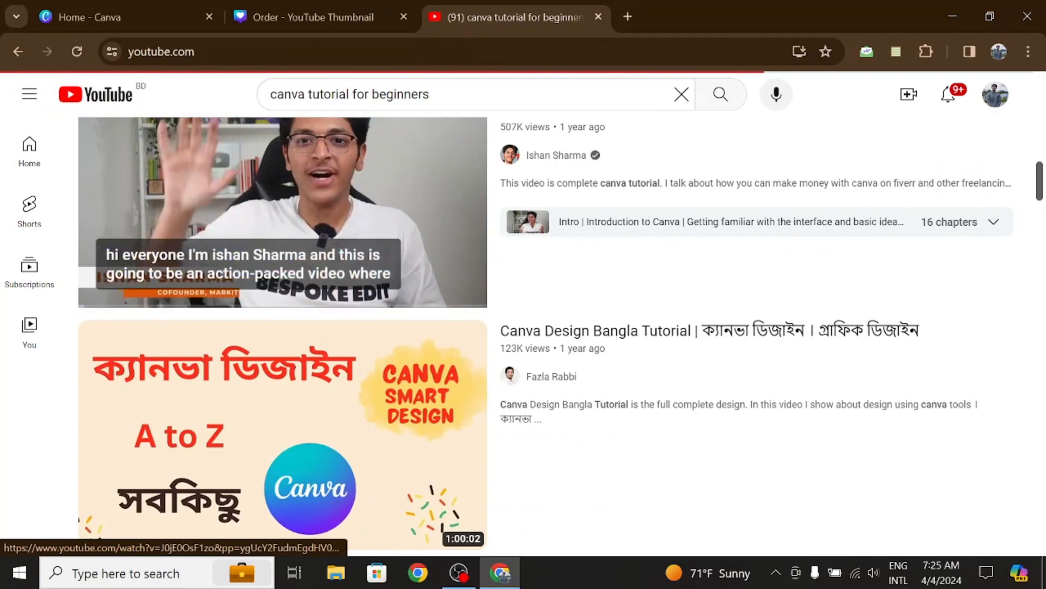
{"action": "scroll", "coordinate": [360, 266], "scroll_direction": "down", "scroll_amount": 1}
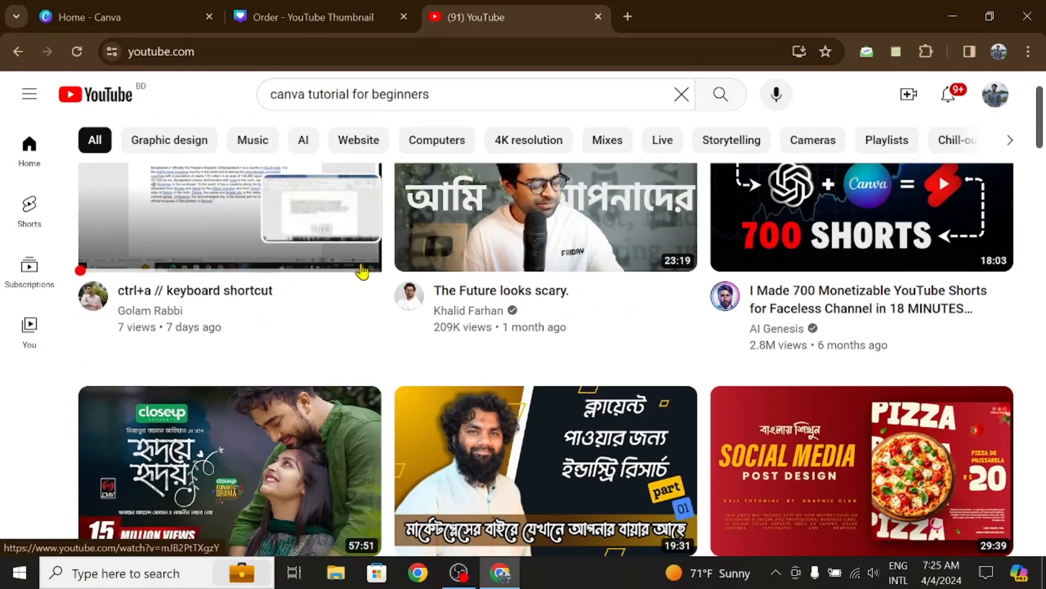
{"action": "scroll", "coordinate": [260, 296], "scroll_direction": "up", "scroll_amount": 1}
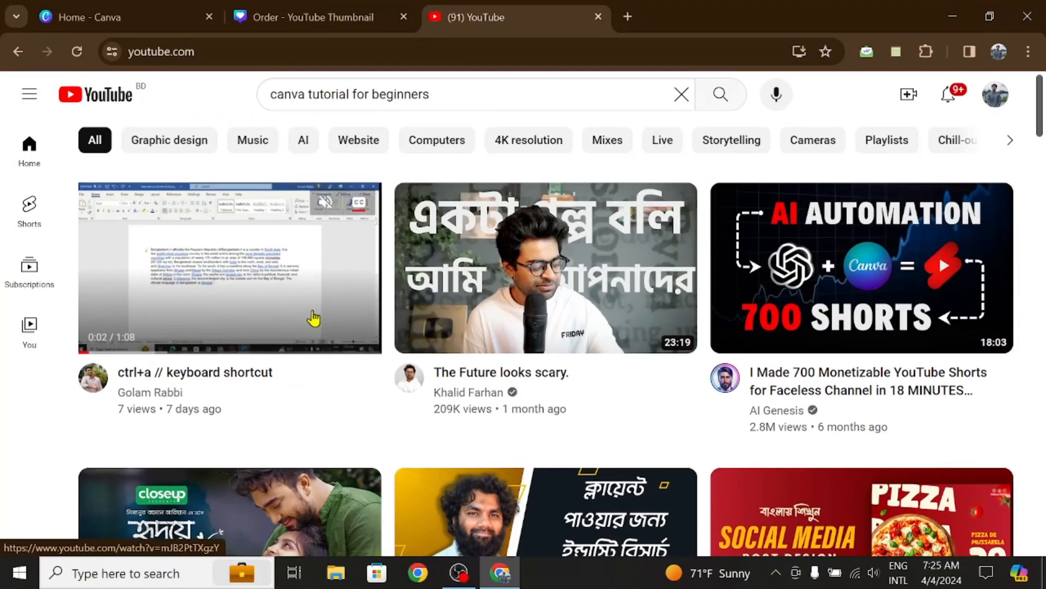
{"action": "mouse_move", "coordinate": [808, 350]}
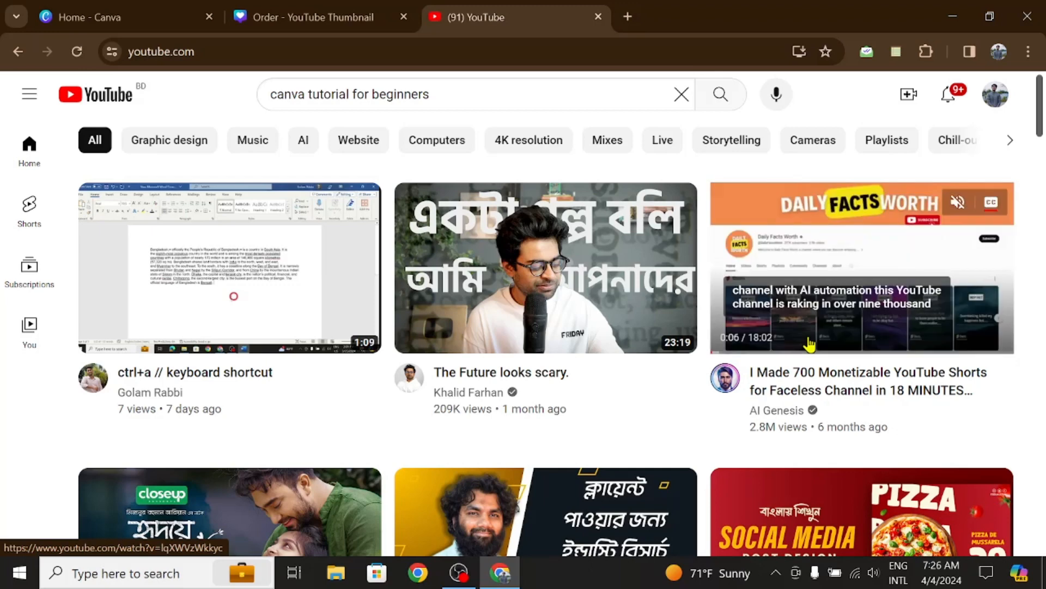
{"action": "mouse_move", "coordinate": [534, 345]}
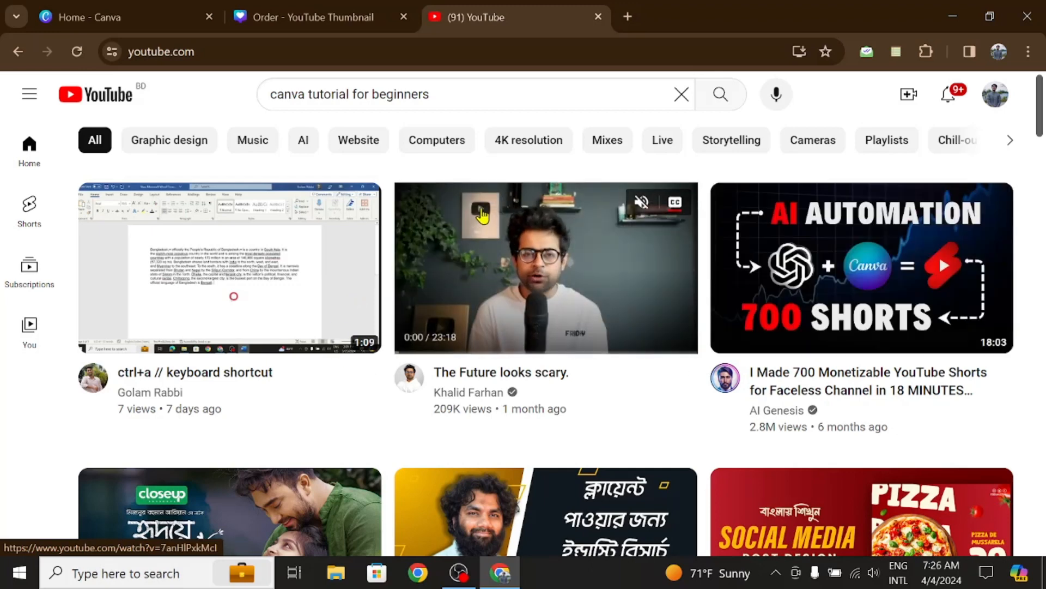
Switch back to the Canva thumbnail design and give the blank page 2 background a gradient fill.
{"action": "left_click", "coordinate": [292, 17]}
{"action": "left_click", "coordinate": [458, 282]}
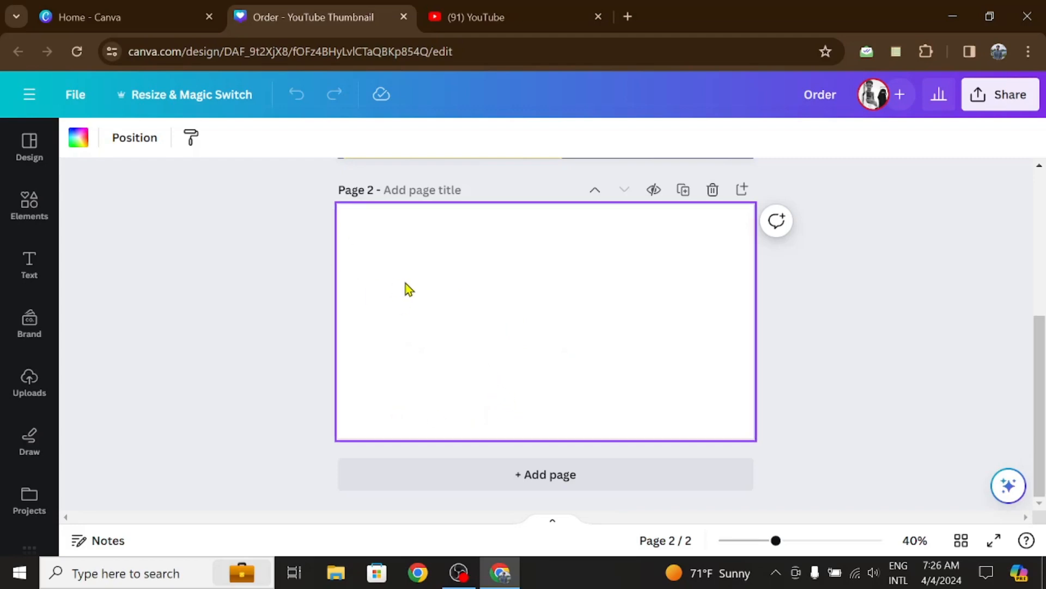
{"action": "left_click", "coordinate": [81, 141]}
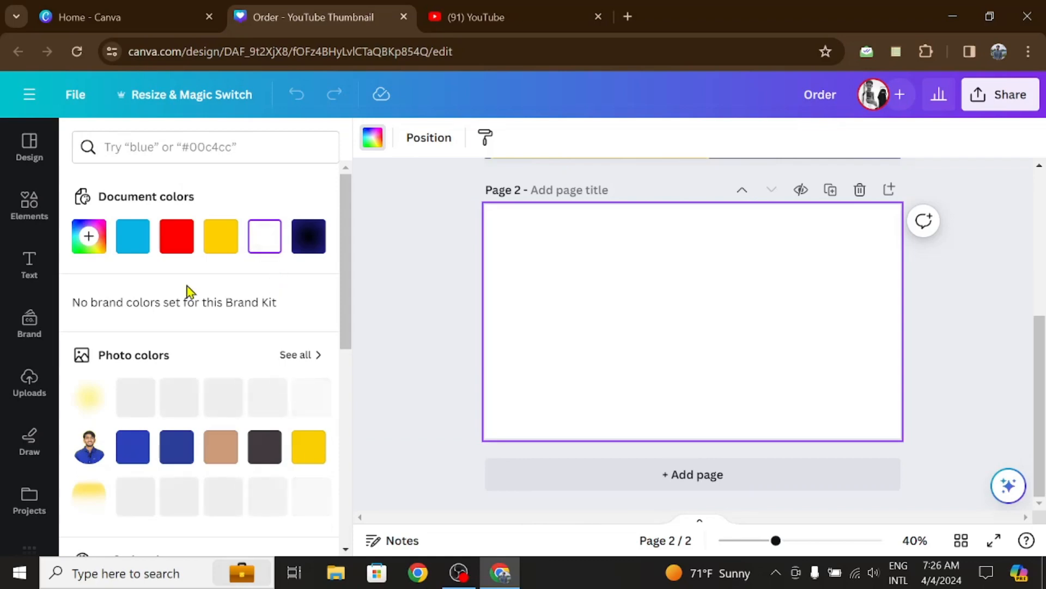
{"action": "left_click", "coordinate": [86, 236]}
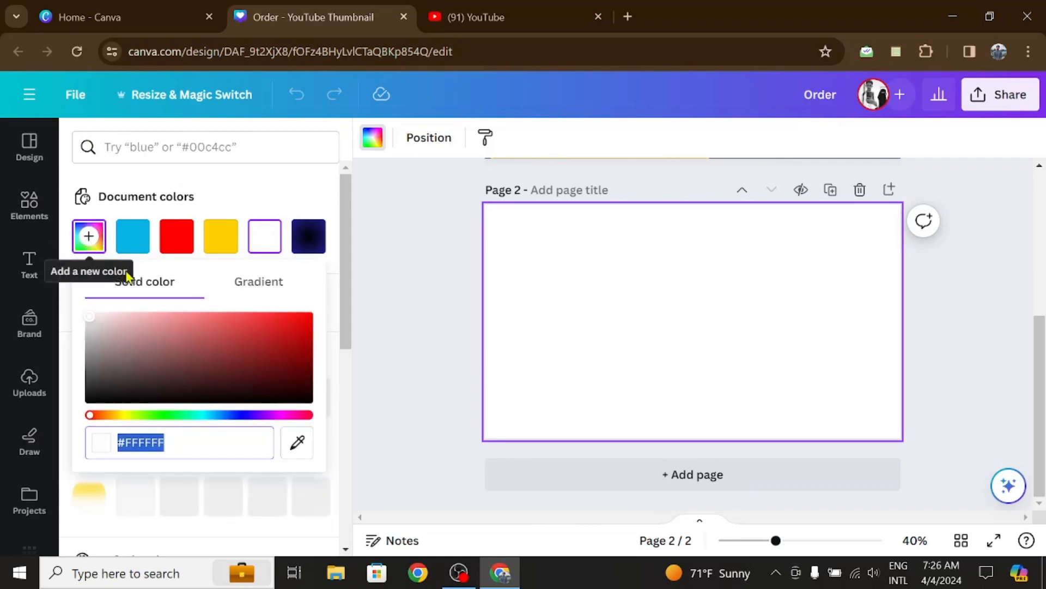
{"action": "left_click", "coordinate": [257, 289]}
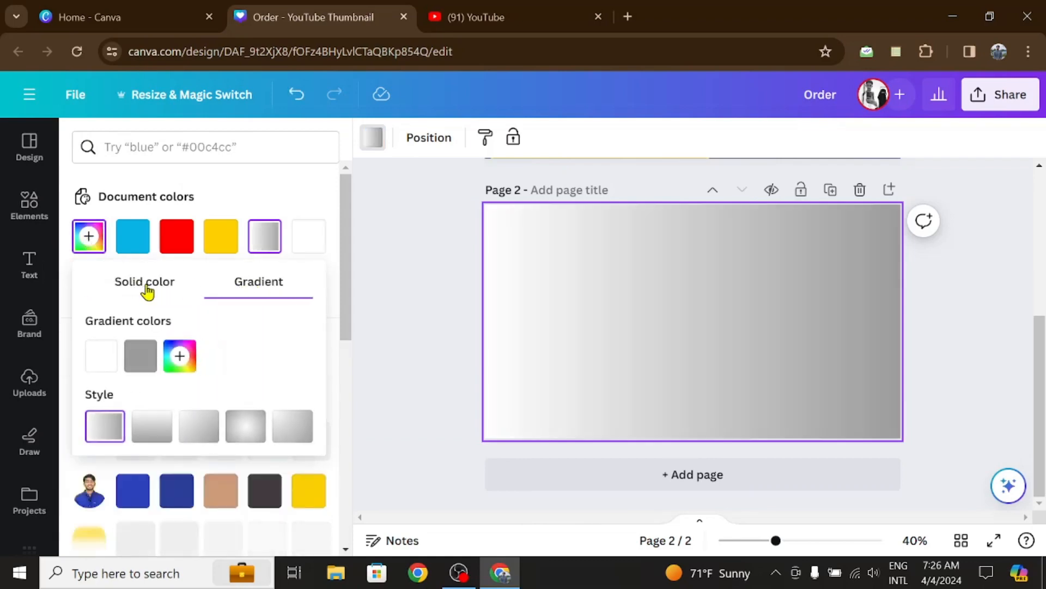
{"action": "left_click", "coordinate": [147, 286]}
{"action": "left_click", "coordinate": [263, 289]}
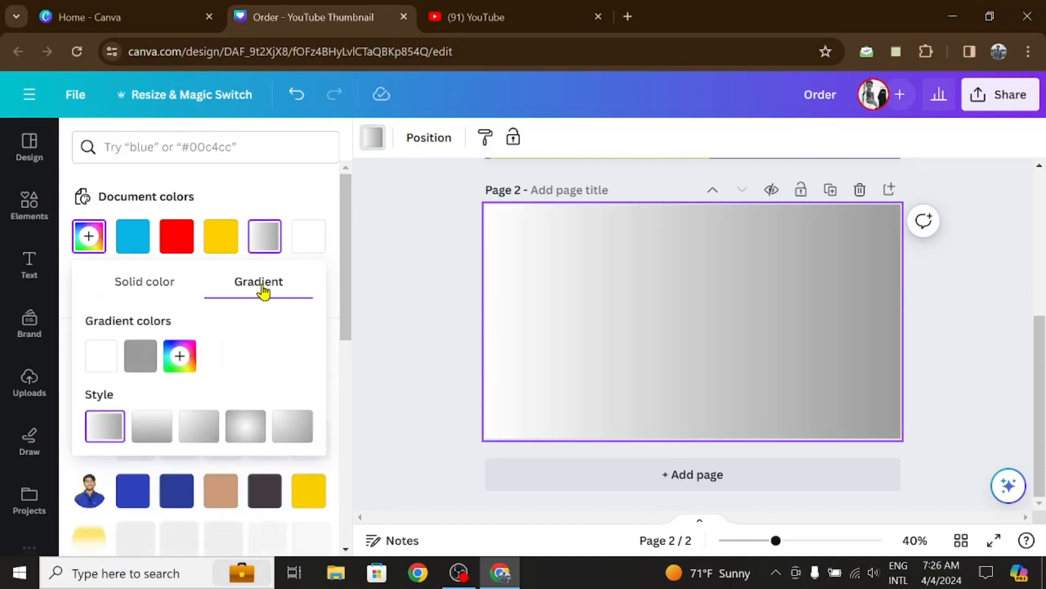
Set the background gradient's colors to black #000000 and dark blue #03299D, and apply the radial style with black at the center.
{"action": "left_click", "coordinate": [105, 363]}
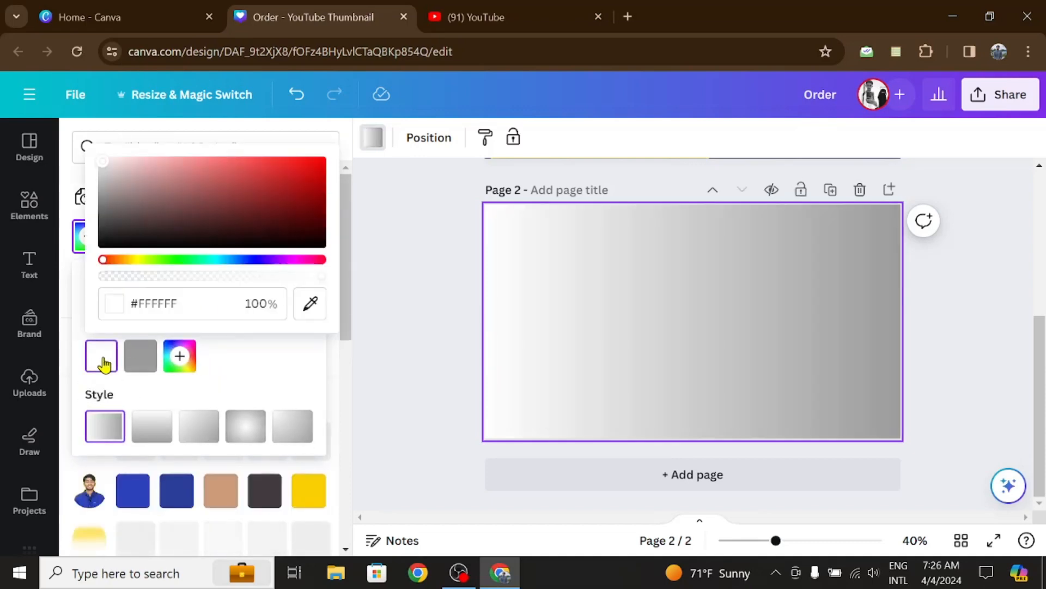
{"action": "left_click_drag", "start_coordinate": [105, 171], "coordinate": [102, 244]}
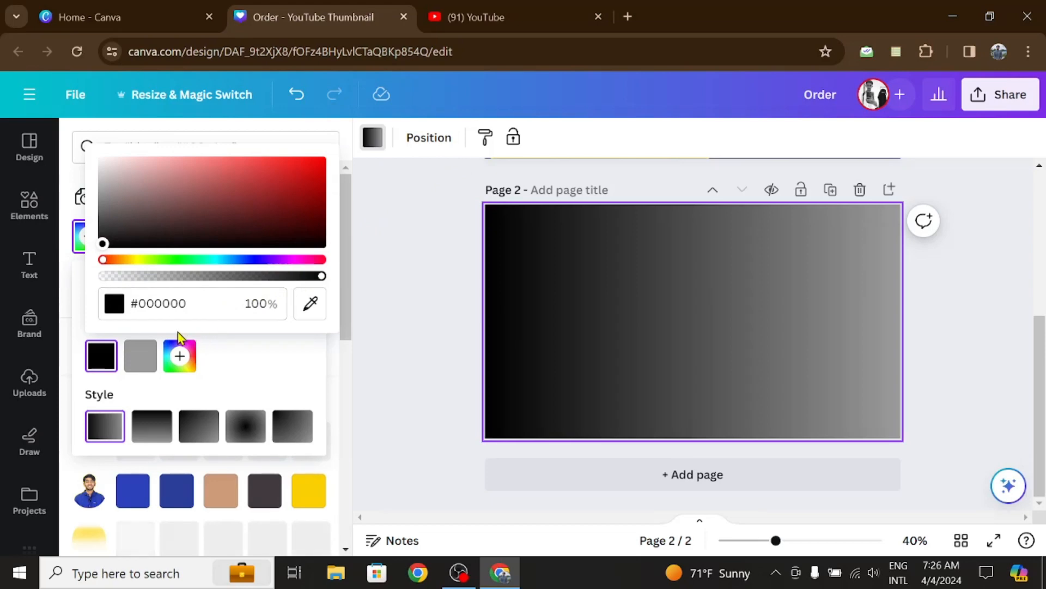
{"action": "left_click", "coordinate": [137, 358]}
{"action": "left_click_drag", "start_coordinate": [256, 259], "coordinate": [278, 260]}
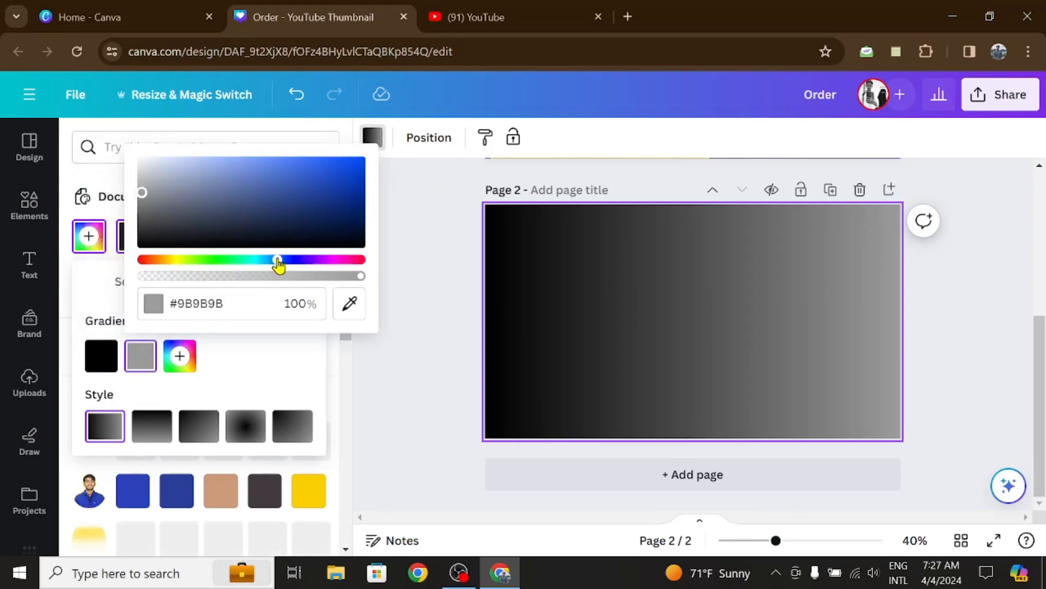
{"action": "left_click_drag", "start_coordinate": [331, 203], "coordinate": [374, 199]}
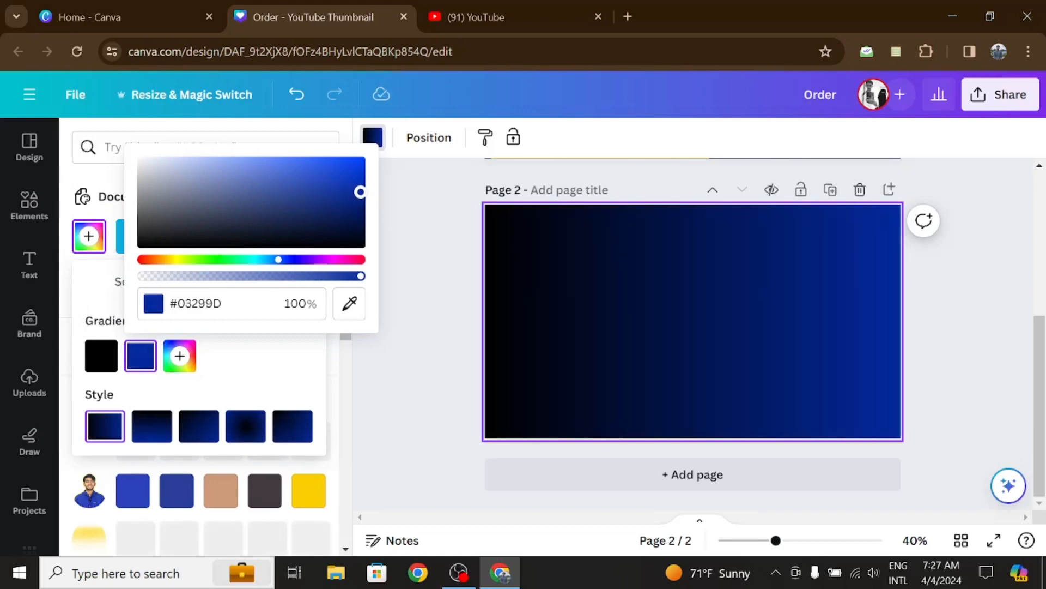
{"action": "left_click", "coordinate": [245, 424]}
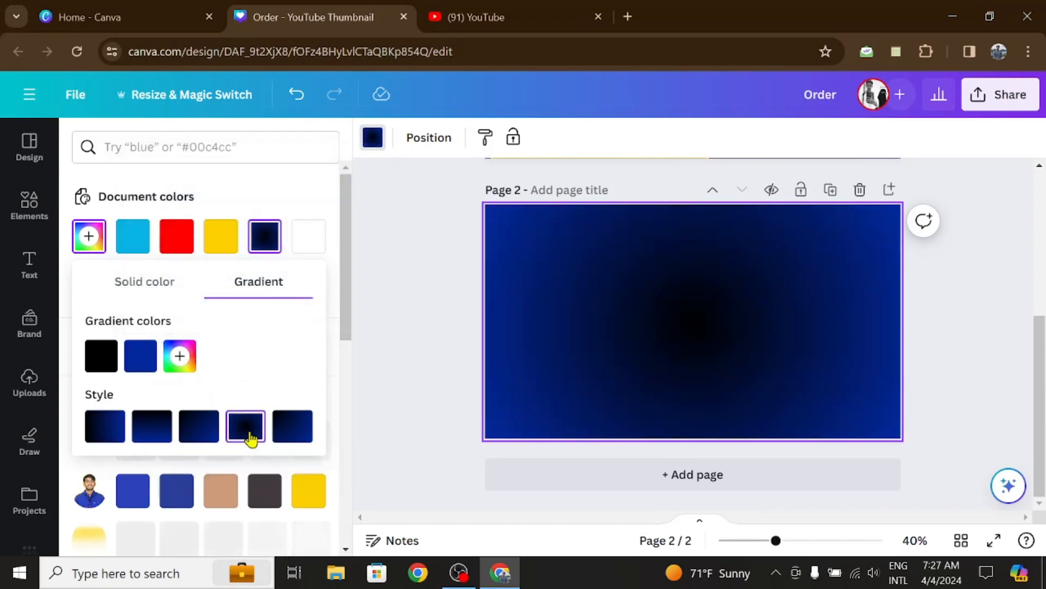
{"action": "left_click", "coordinate": [381, 360]}
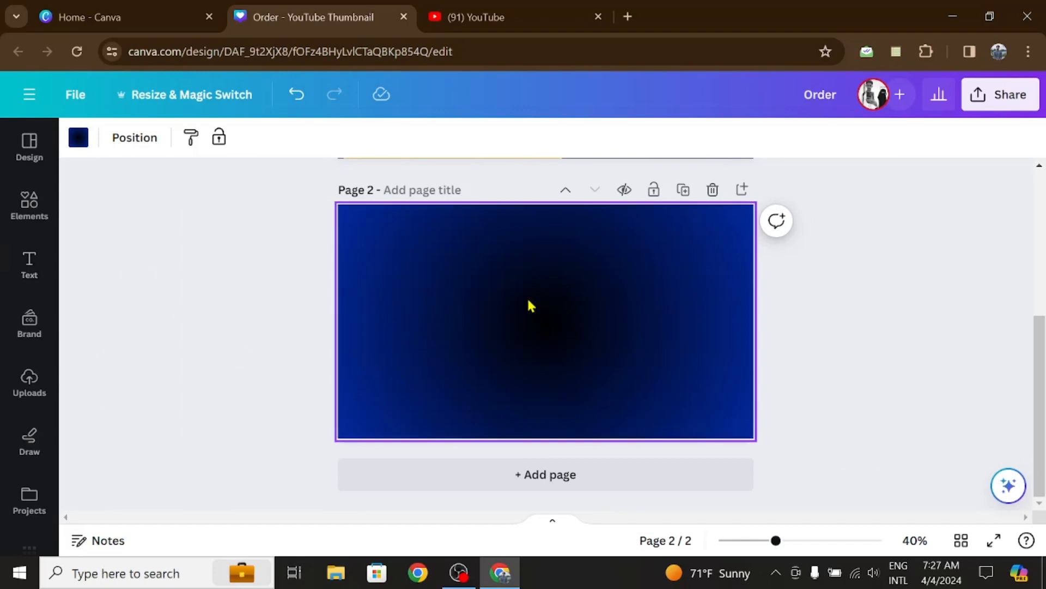
Add the uploaded portrait cutout to page 2, trim its empty sides, and enlarge it in the page's lower-left corner.
{"action": "left_click", "coordinate": [30, 380]}
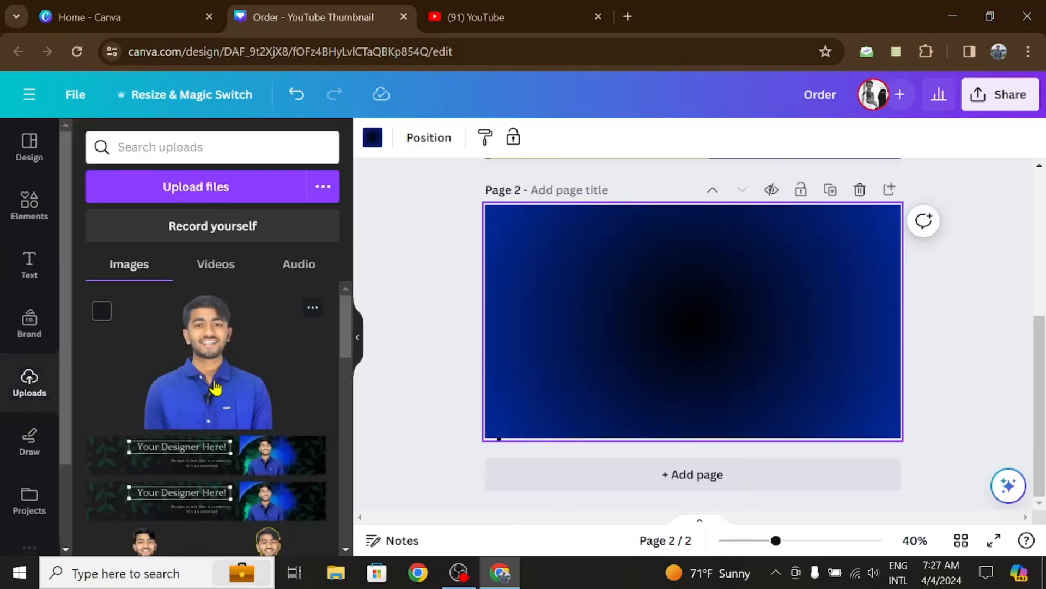
{"action": "left_click", "coordinate": [308, 388]}
{"action": "left_click_drag", "start_coordinate": [703, 361], "coordinate": [587, 390]}
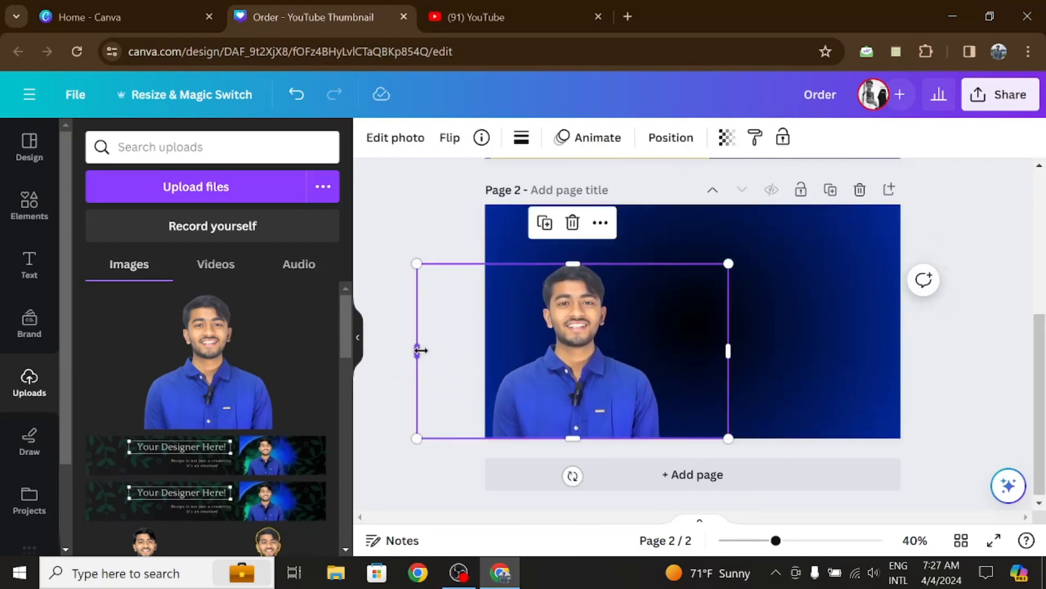
{"action": "left_click_drag", "start_coordinate": [421, 350], "coordinate": [485, 352]}
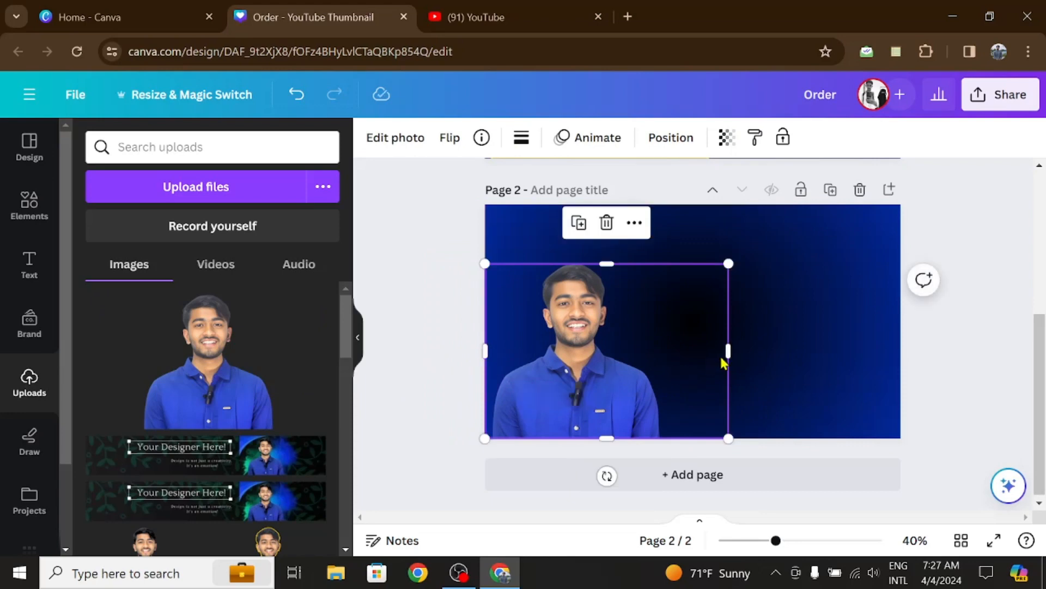
{"action": "left_click_drag", "start_coordinate": [728, 351], "coordinate": [666, 362]}
{"action": "left_click_drag", "start_coordinate": [578, 259], "coordinate": [582, 255]}
{"action": "left_click_drag", "start_coordinate": [668, 254], "coordinate": [694, 224]}
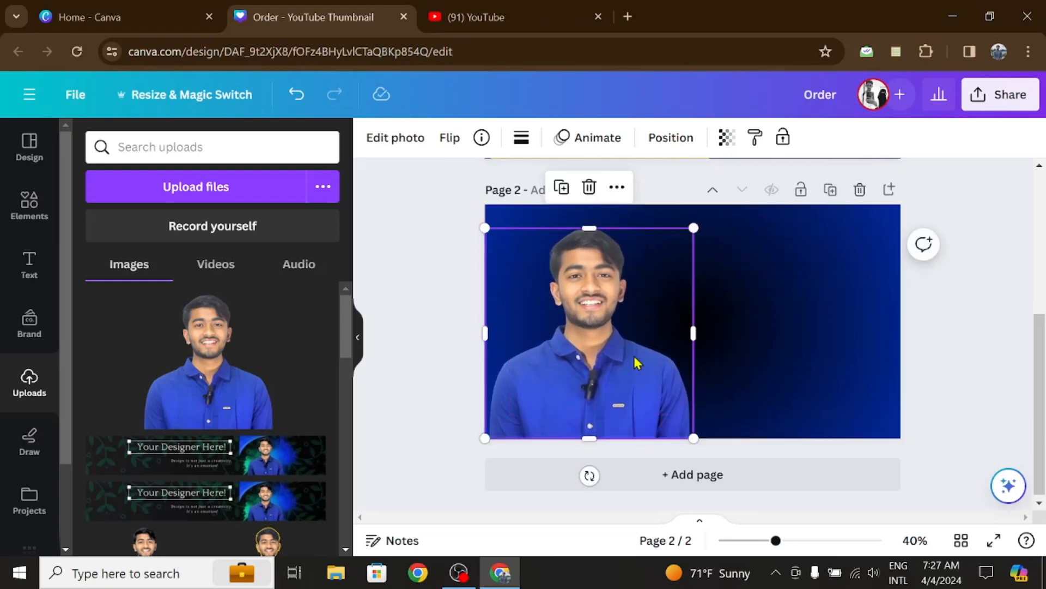
{"action": "left_click", "coordinate": [386, 357]}
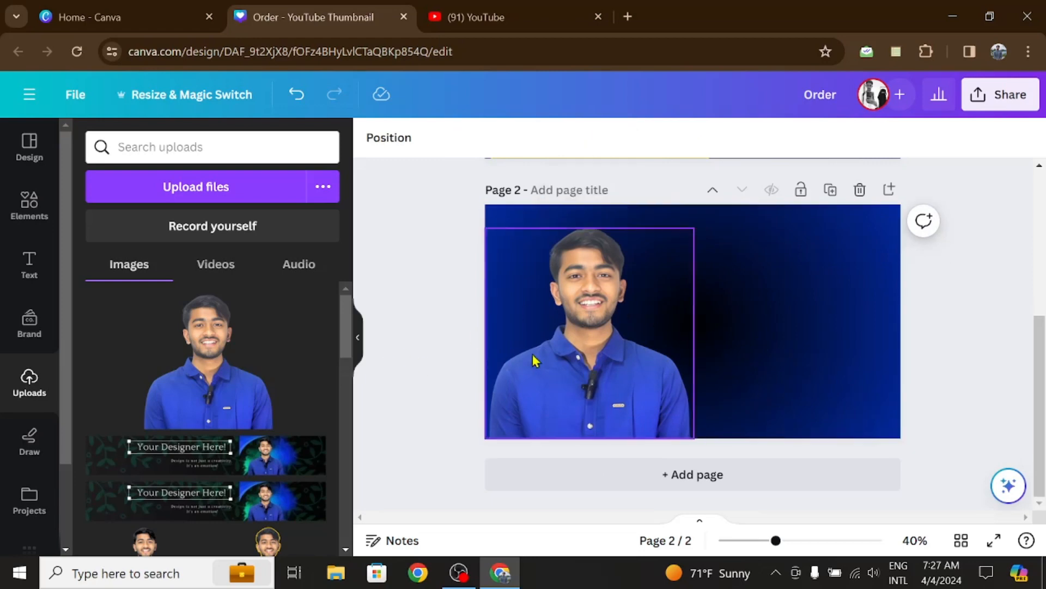
{"action": "left_click", "coordinate": [599, 338]}
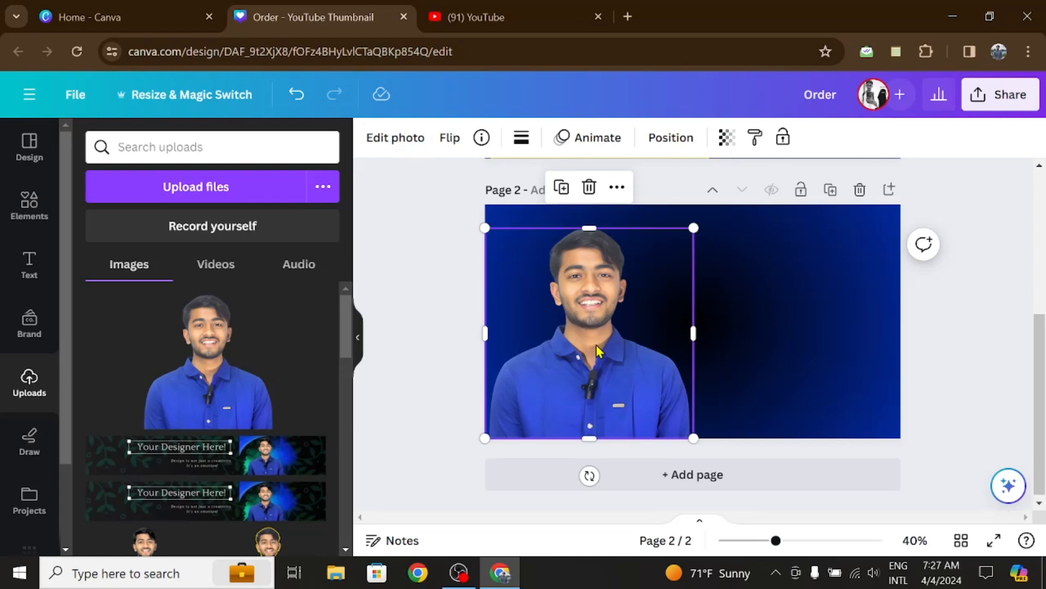
{"action": "left_click", "coordinate": [414, 345]}
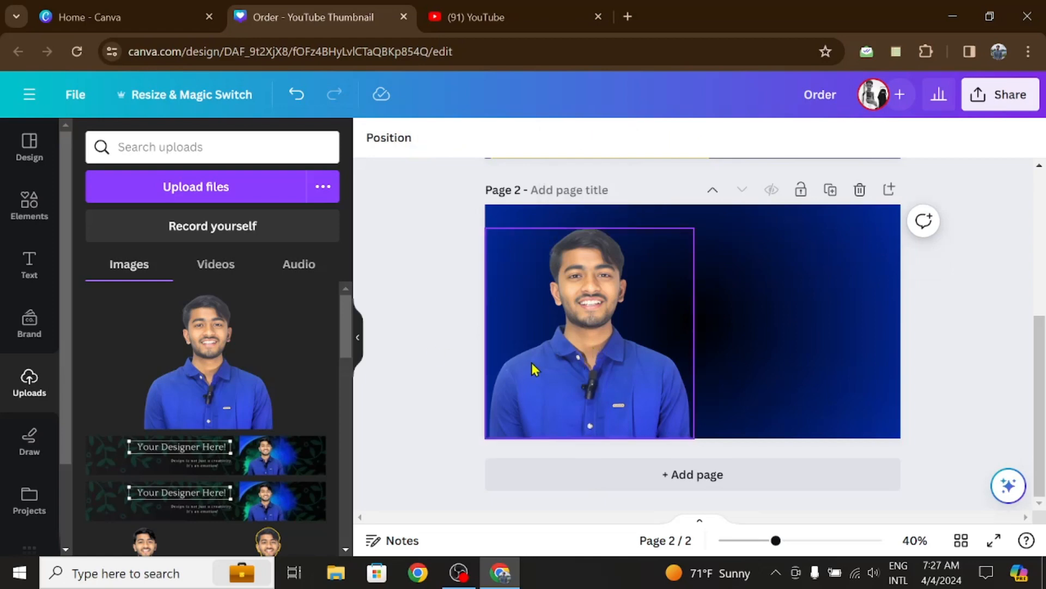
Apply an Outline shadow effect to the portrait photo and set its size to 11.
{"action": "left_click", "coordinate": [557, 362]}
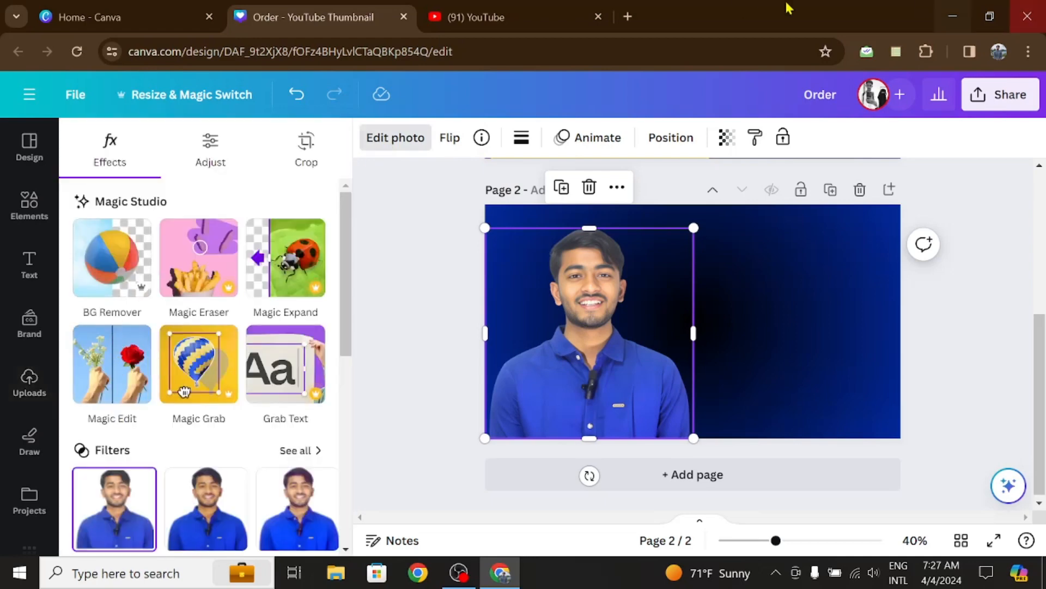
{"action": "scroll", "coordinate": [64, 419], "scroll_direction": "down", "scroll_amount": 5}
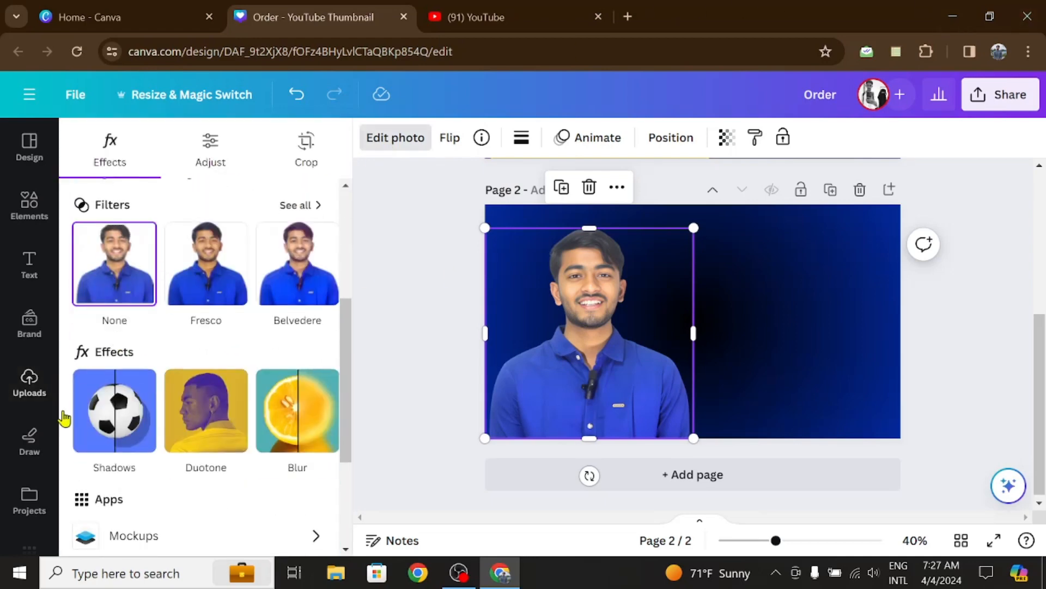
{"action": "left_click", "coordinate": [114, 414]}
{"action": "left_click", "coordinate": [299, 344]}
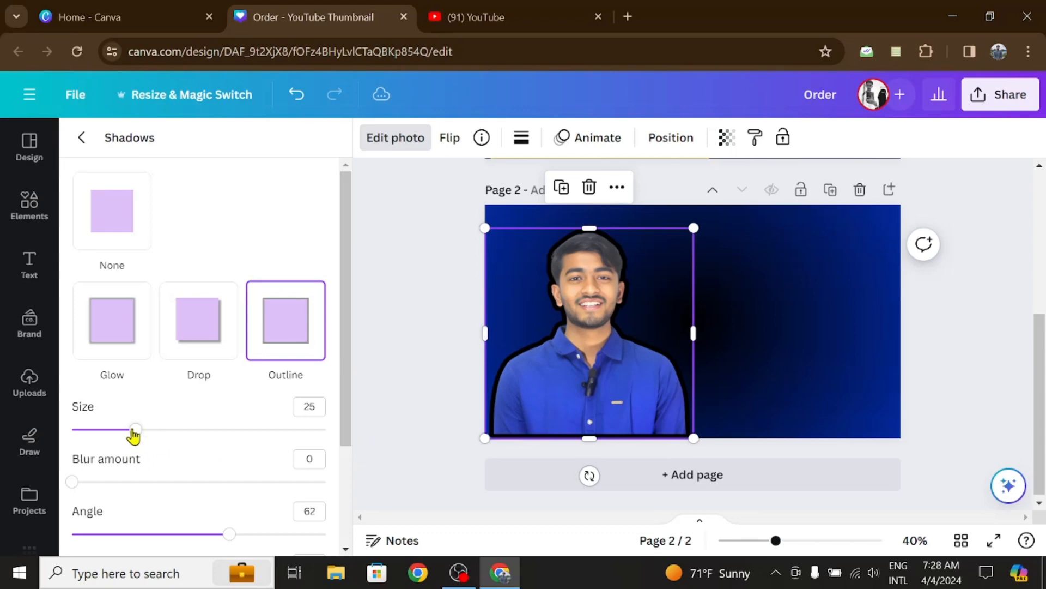
{"action": "left_click_drag", "start_coordinate": [136, 428], "coordinate": [101, 442]}
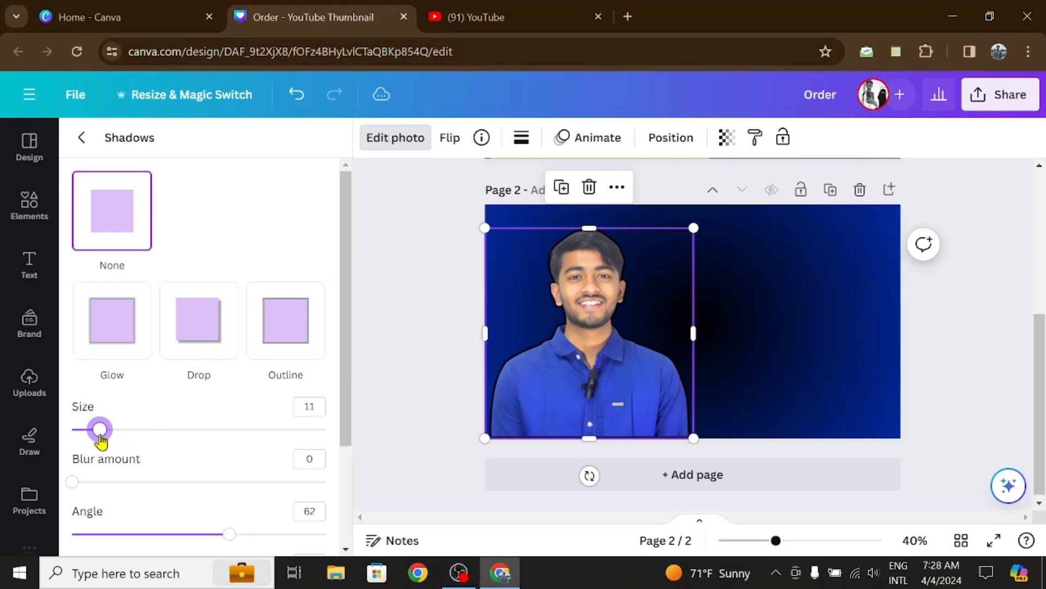
Set the portrait outline's color to yellow #FFF500.
{"action": "scroll", "coordinate": [114, 496], "scroll_direction": "down", "scroll_amount": 3}
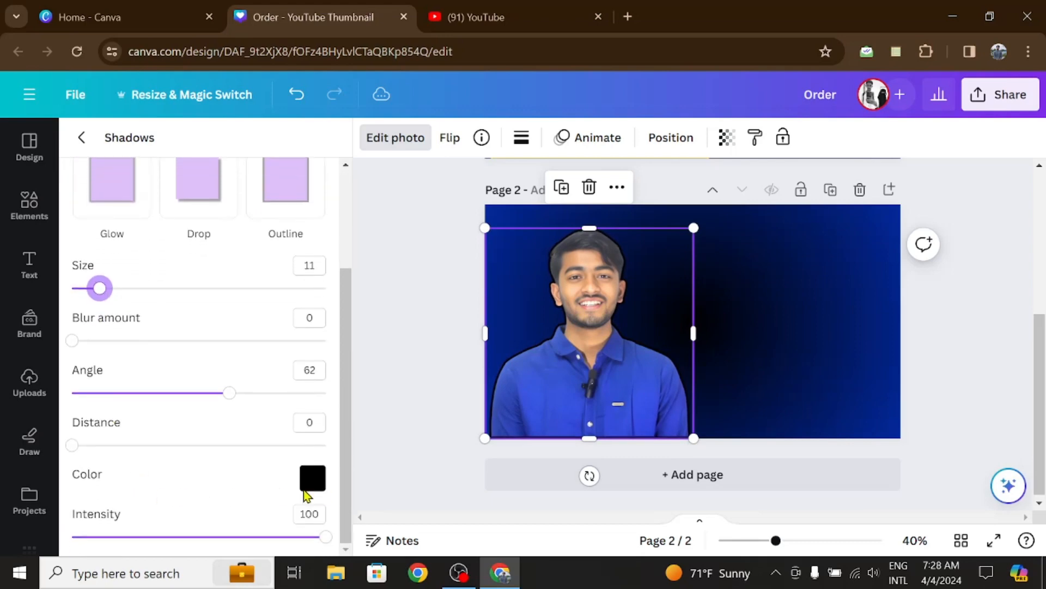
{"action": "left_click", "coordinate": [312, 482]}
{"action": "left_click_drag", "start_coordinate": [344, 401], "coordinate": [576, 295]}
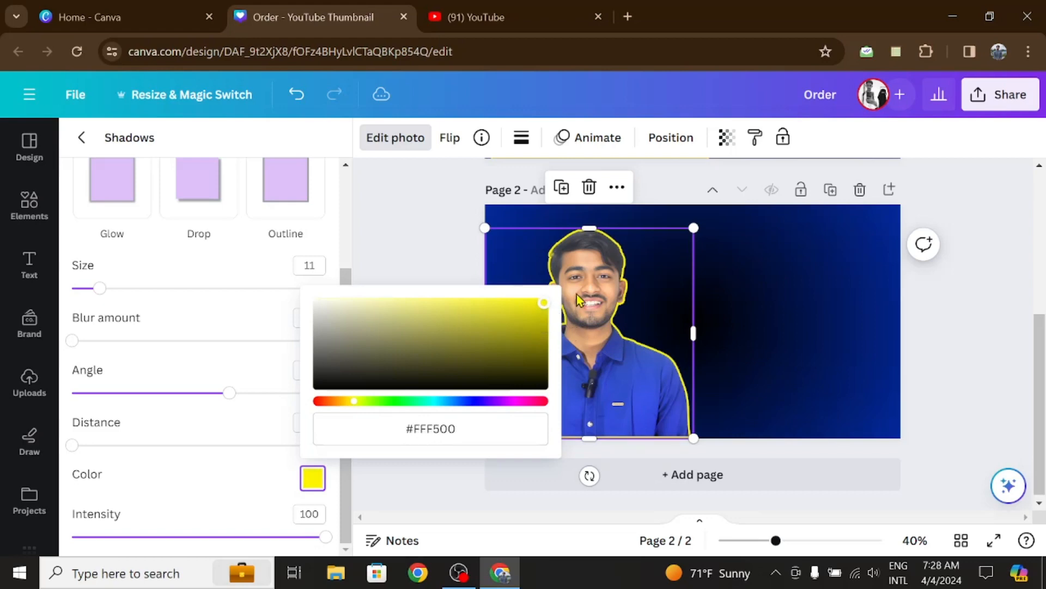
{"action": "left_click", "coordinate": [407, 207]}
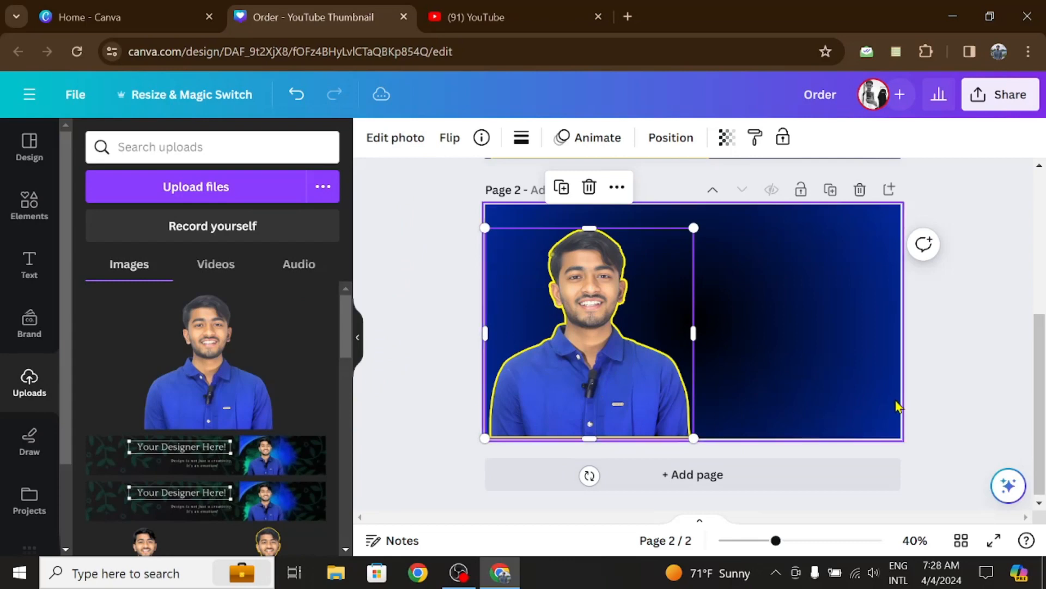
Shift the outlined portrait slightly down, enlarge it a little, and lock it in place on page 2.
{"action": "left_click", "coordinate": [800, 403]}
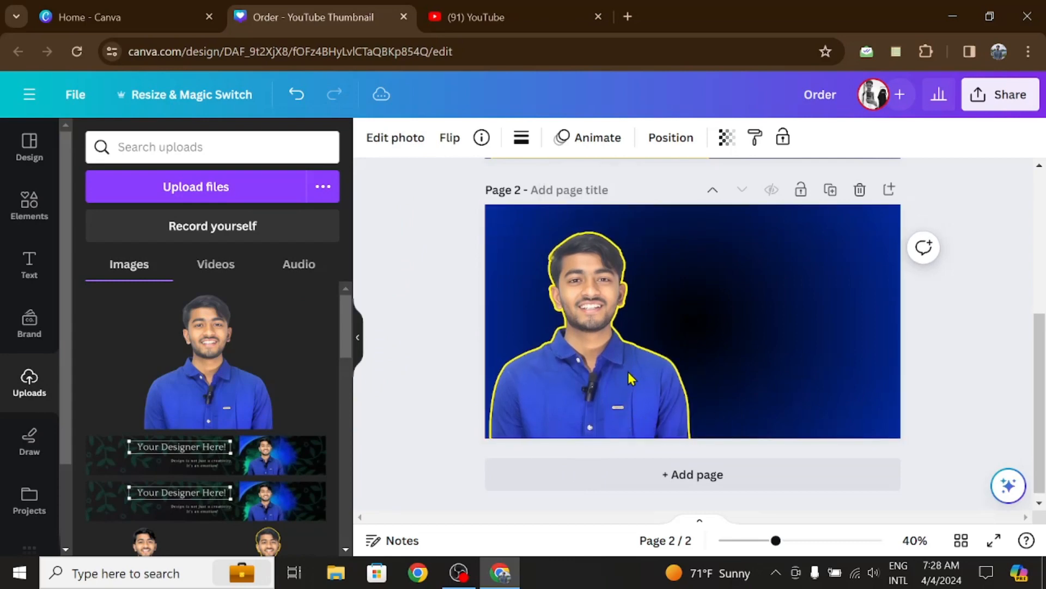
{"action": "left_click", "coordinate": [660, 274]}
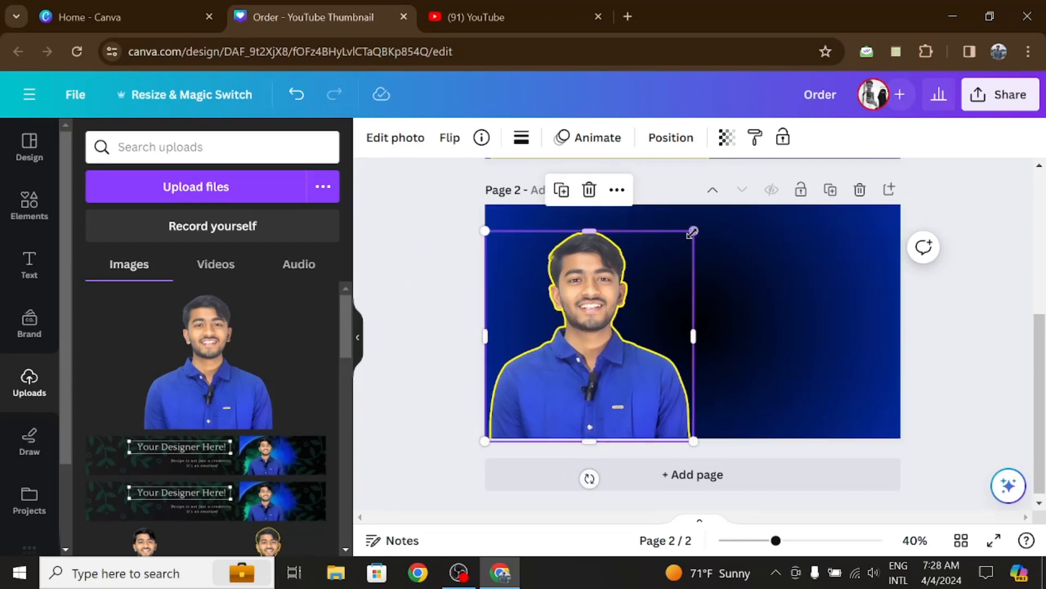
{"action": "left_click_drag", "start_coordinate": [700, 226], "coordinate": [696, 226]}
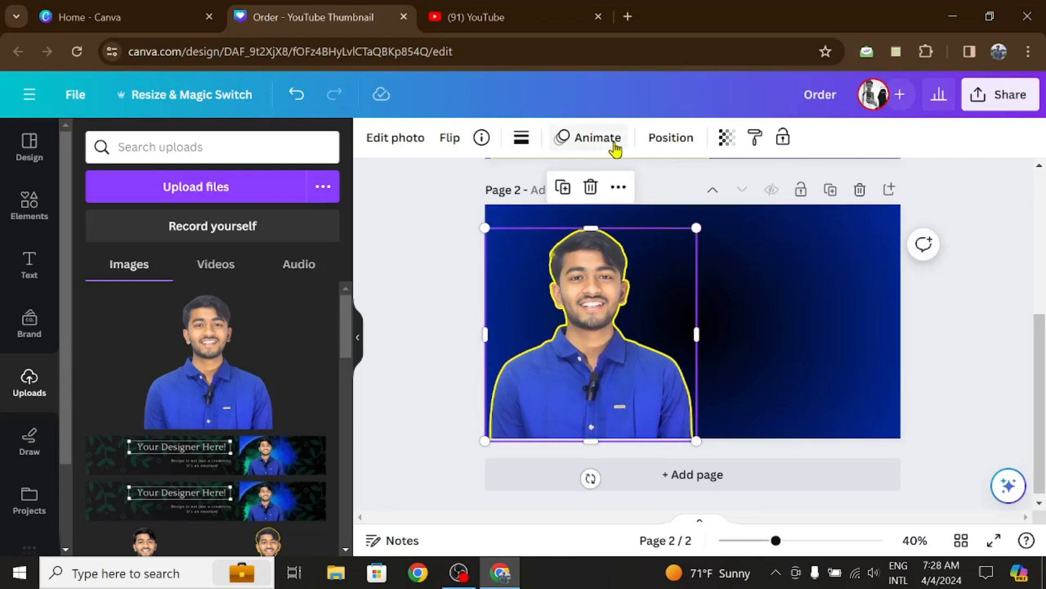
{"action": "left_click", "coordinate": [783, 140]}
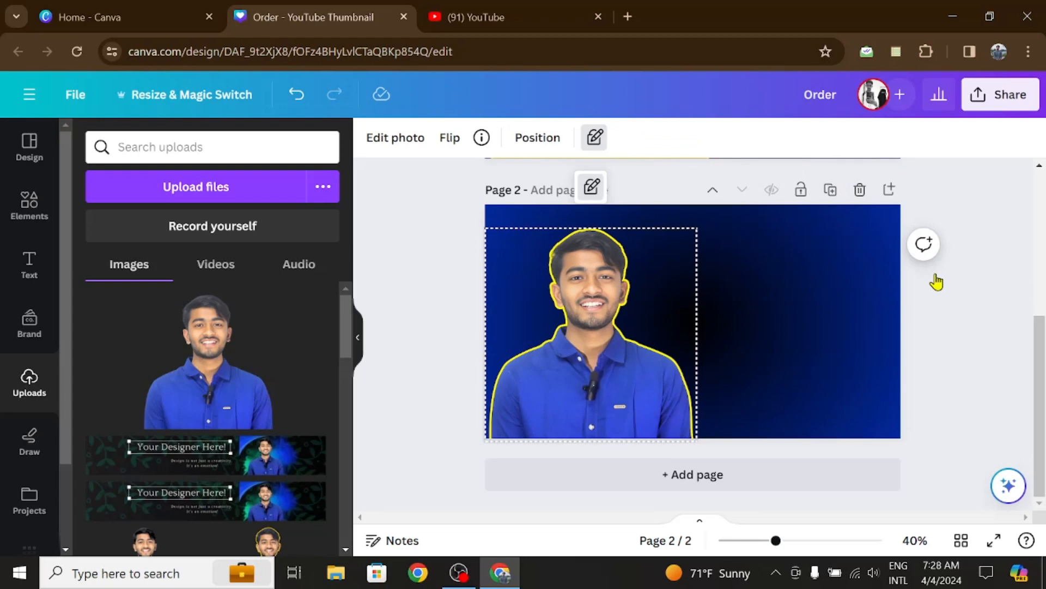
{"action": "left_click", "coordinate": [951, 318]}
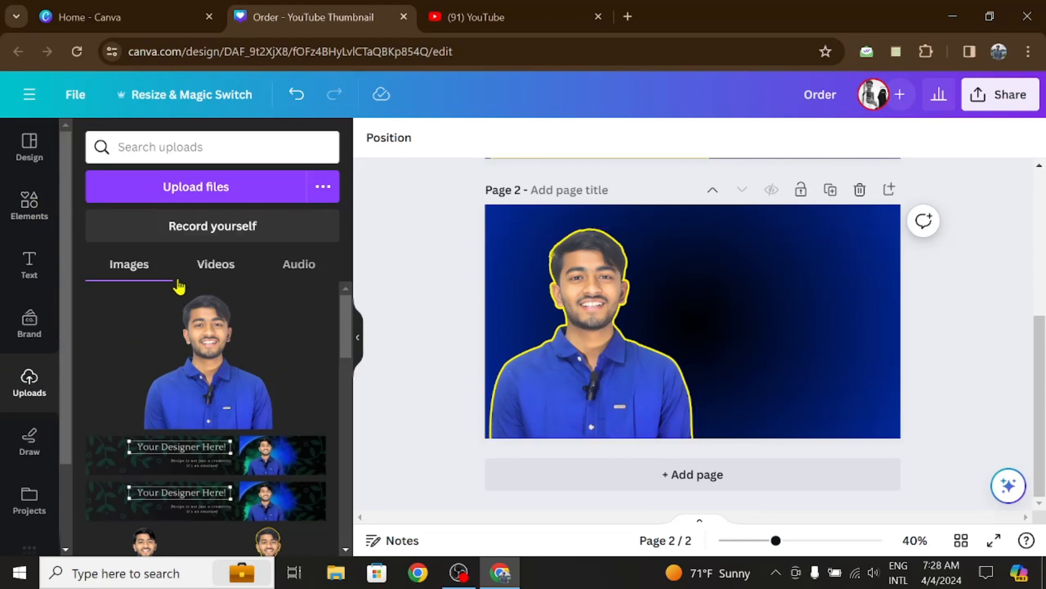
Find Freepik through a web search in a new browser tab and open its home page.
{"action": "left_click", "coordinate": [628, 17]}
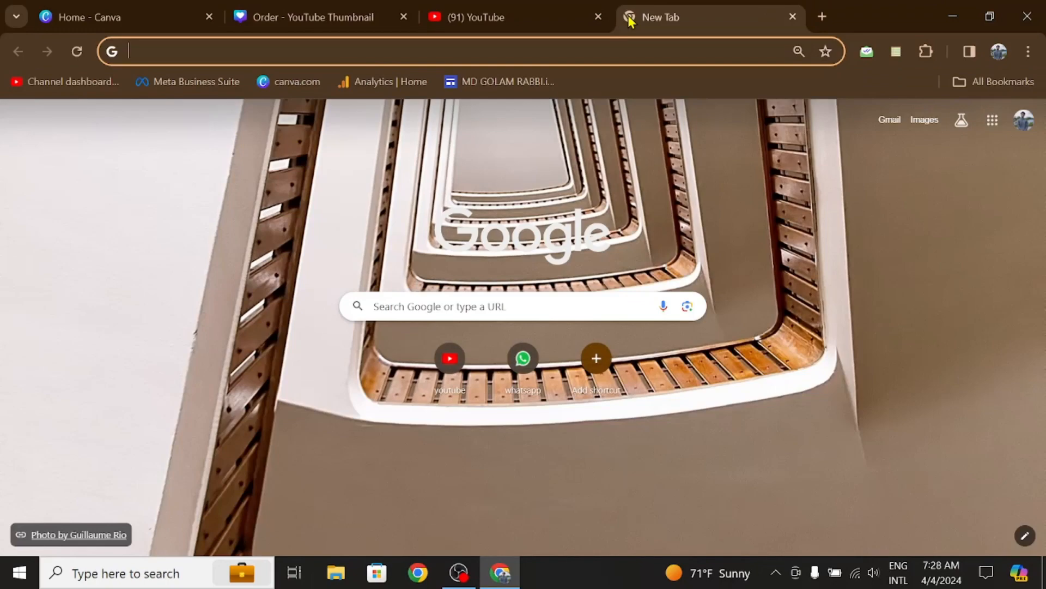
{"action": "type", "text": "frr"}
{"action": "key", "text": "Down"}
{"action": "key", "text": "Down"}
{"action": "key", "text": "Down"}
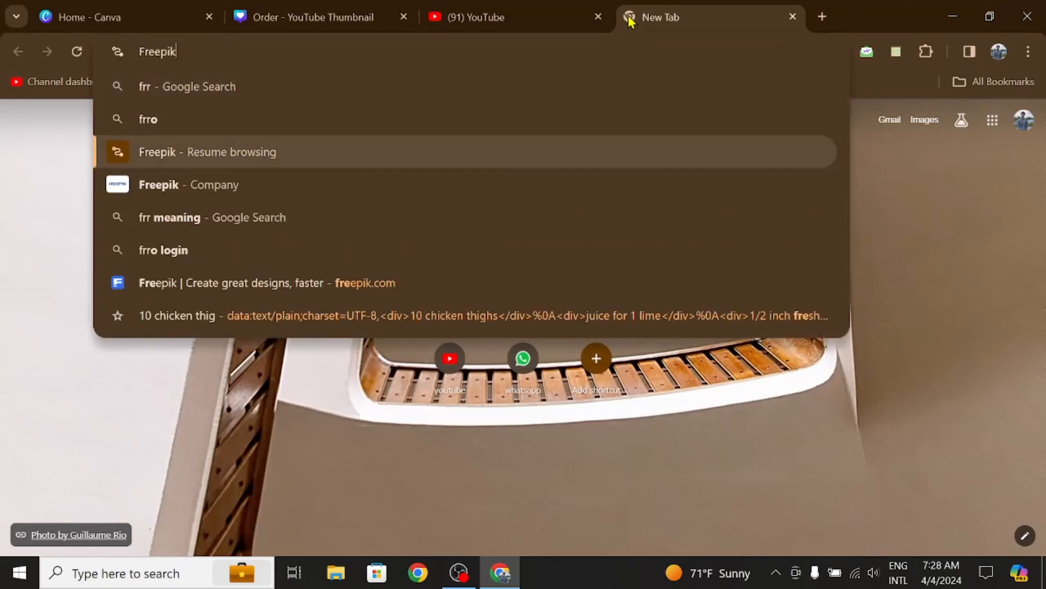
{"action": "key", "text": "Return"}
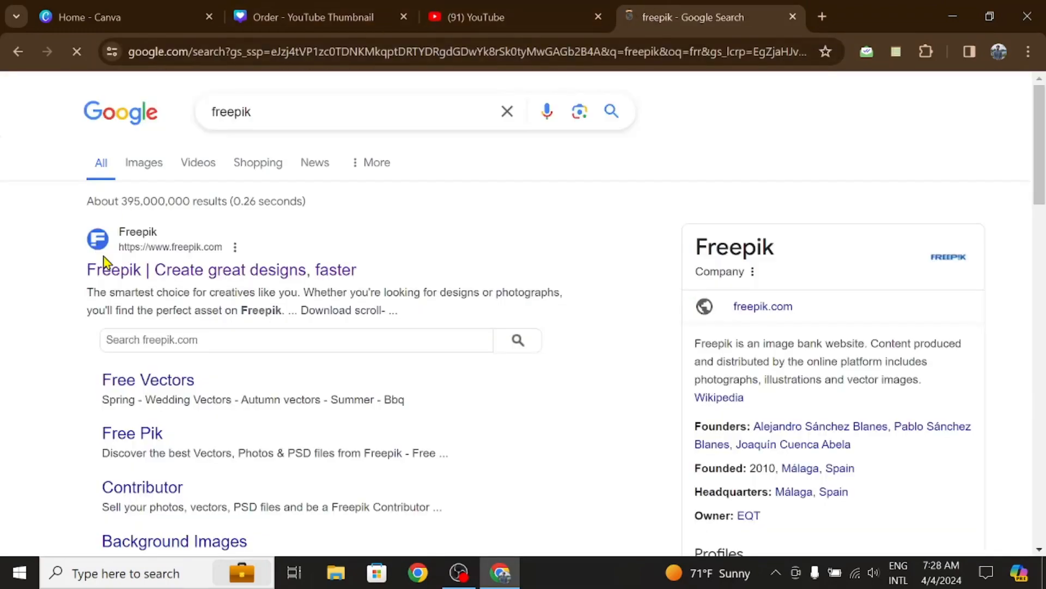
{"action": "left_click", "coordinate": [179, 280]}
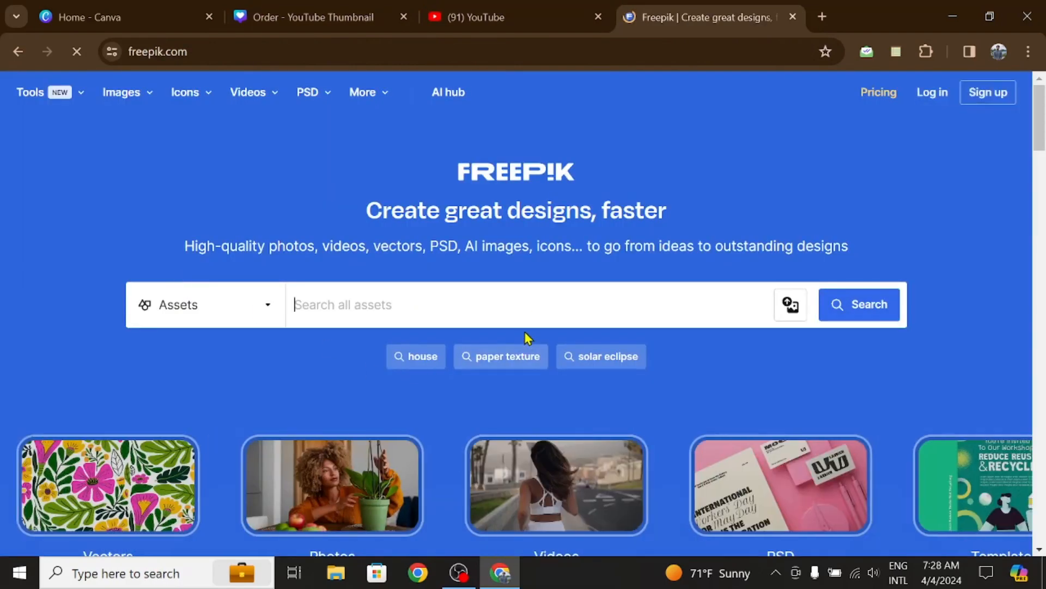
Open the Nature videos collection from Freepik's home page and look through its stock videos.
{"action": "scroll", "coordinate": [465, 374], "scroll_direction": "down", "scroll_amount": 10}
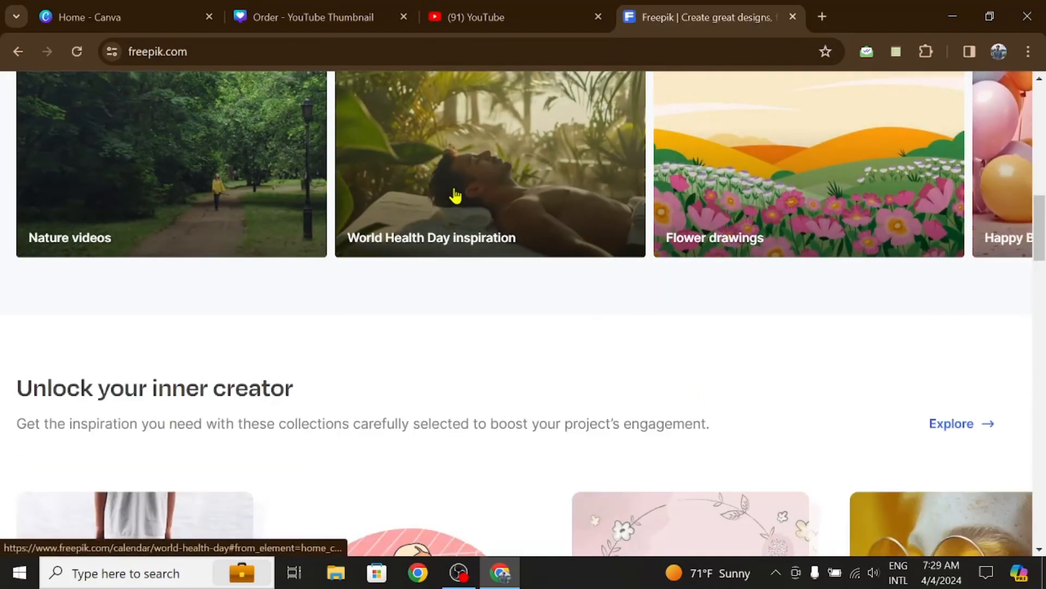
{"action": "left_click", "coordinate": [244, 206]}
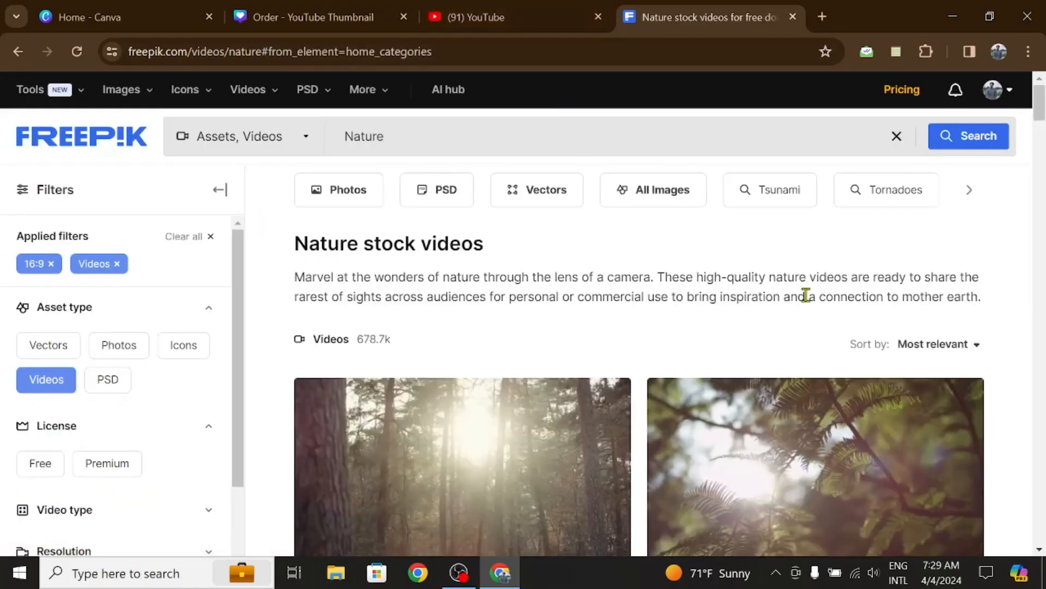
{"action": "scroll", "coordinate": [688, 330], "scroll_direction": "down", "scroll_amount": 4}
{"action": "scroll", "coordinate": [688, 331], "scroll_direction": "down", "scroll_amount": 15}
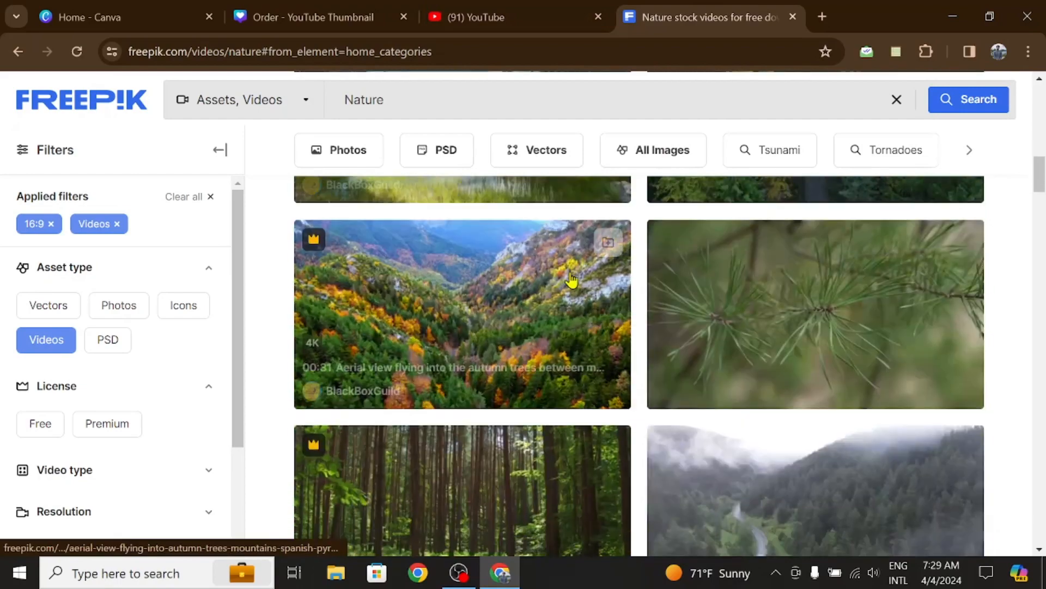
{"action": "scroll", "coordinate": [441, 107], "scroll_direction": "up", "scroll_amount": 6}
Search the Freepik videos for "photoshop".
{"action": "left_click", "coordinate": [440, 107]}
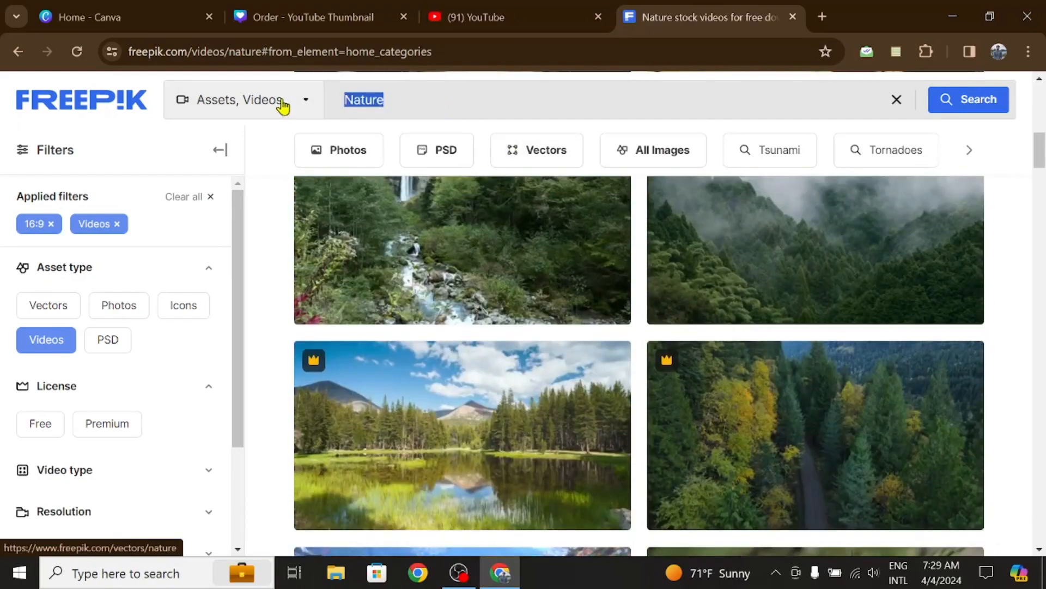
{"action": "type", "text": "pho"}
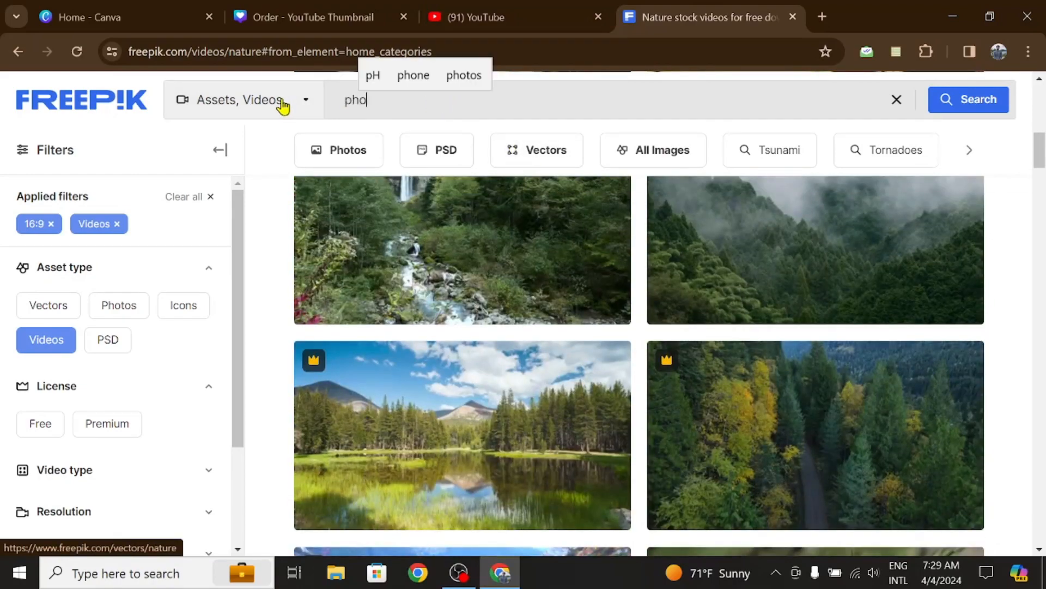
{"action": "type", "text": "toshop"}
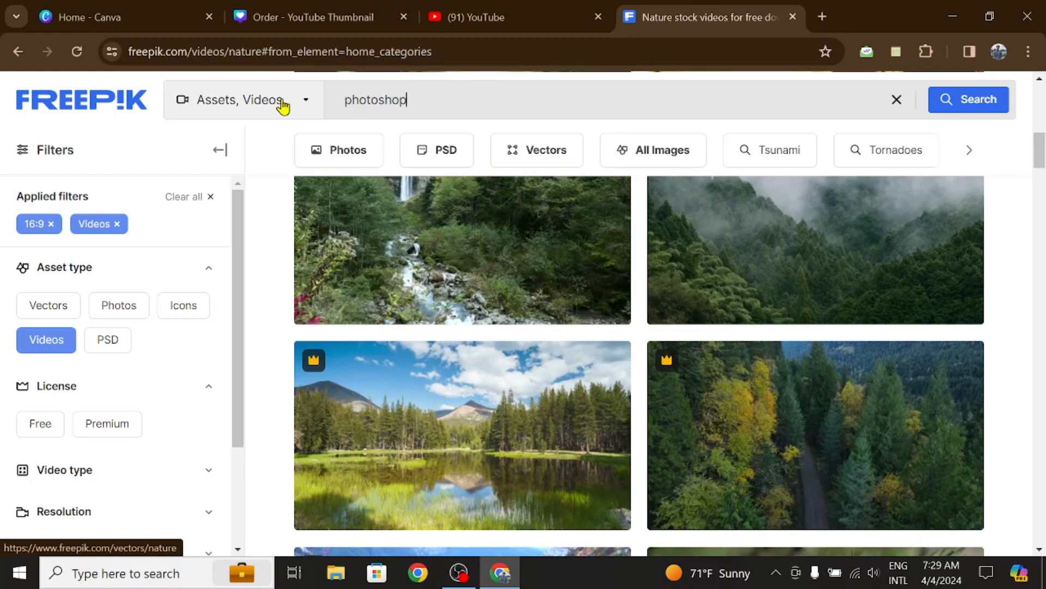
{"action": "key", "text": "Return"}
Look through the photoshop video results, and close the Freepik tab to return to the Canva thumbnail design.
{"action": "scroll", "coordinate": [672, 346], "scroll_direction": "down", "scroll_amount": 5}
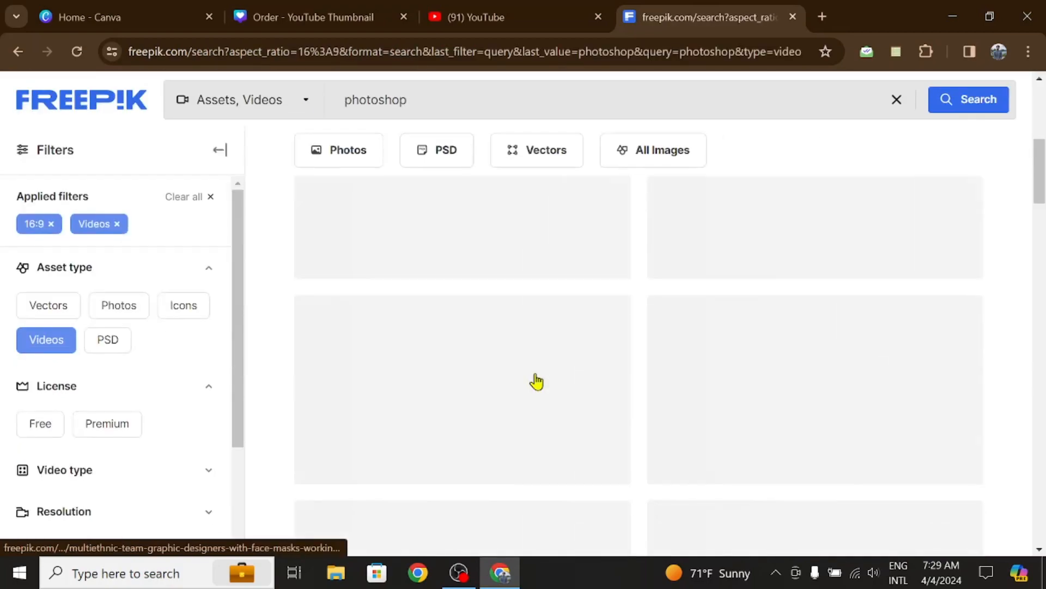
{"action": "scroll", "coordinate": [534, 304], "scroll_direction": "up", "scroll_amount": 3}
{"action": "scroll", "coordinate": [614, 392], "scroll_direction": "down", "scroll_amount": 2}
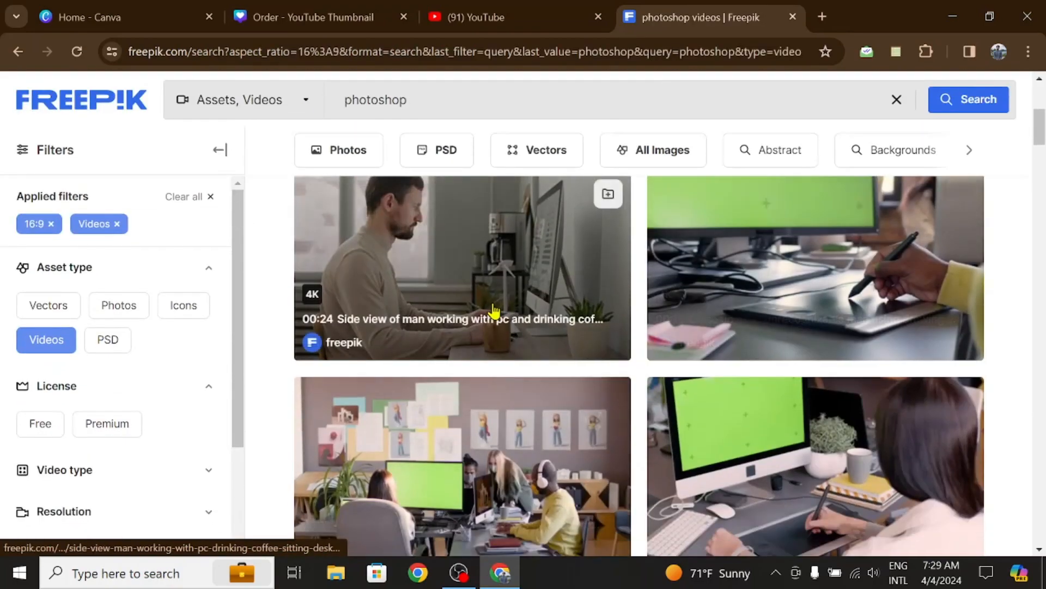
{"action": "scroll", "coordinate": [816, 333], "scroll_direction": "down", "scroll_amount": 4}
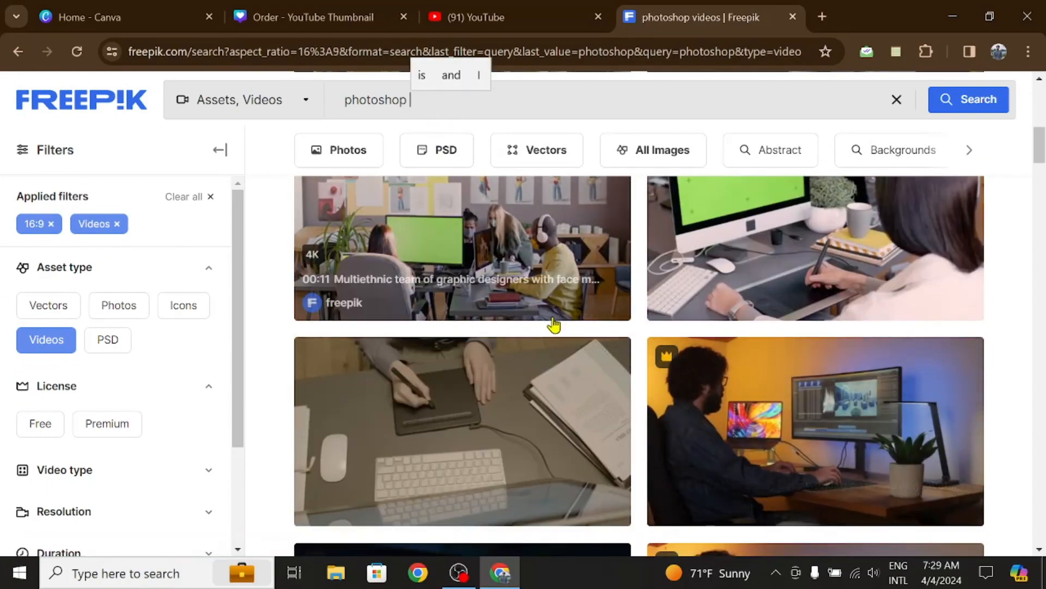
{"action": "scroll", "coordinate": [553, 327], "scroll_direction": "down", "scroll_amount": 2}
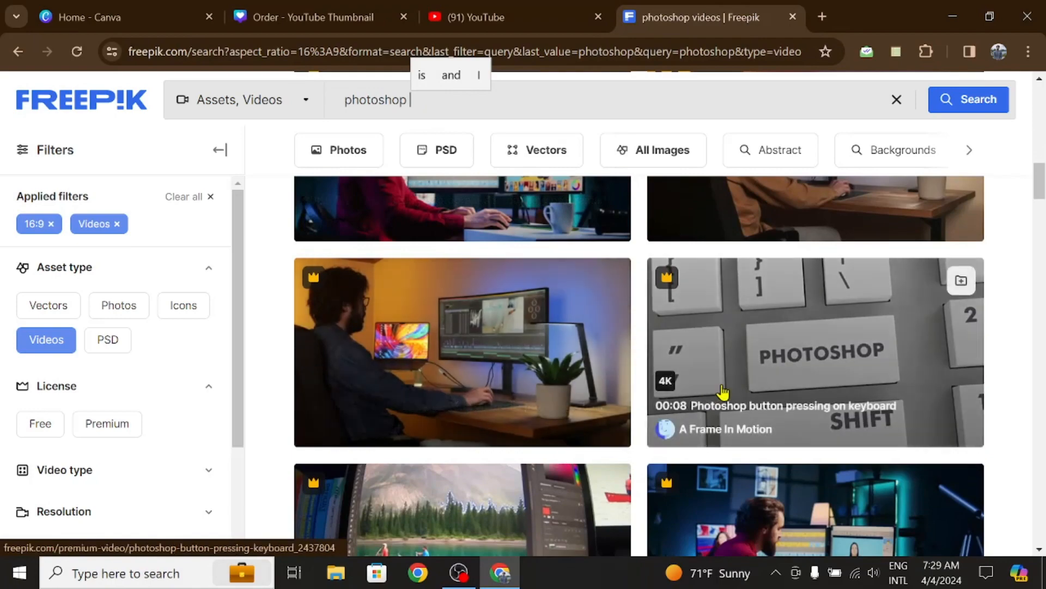
{"action": "scroll", "coordinate": [486, 466], "scroll_direction": "down", "scroll_amount": 4}
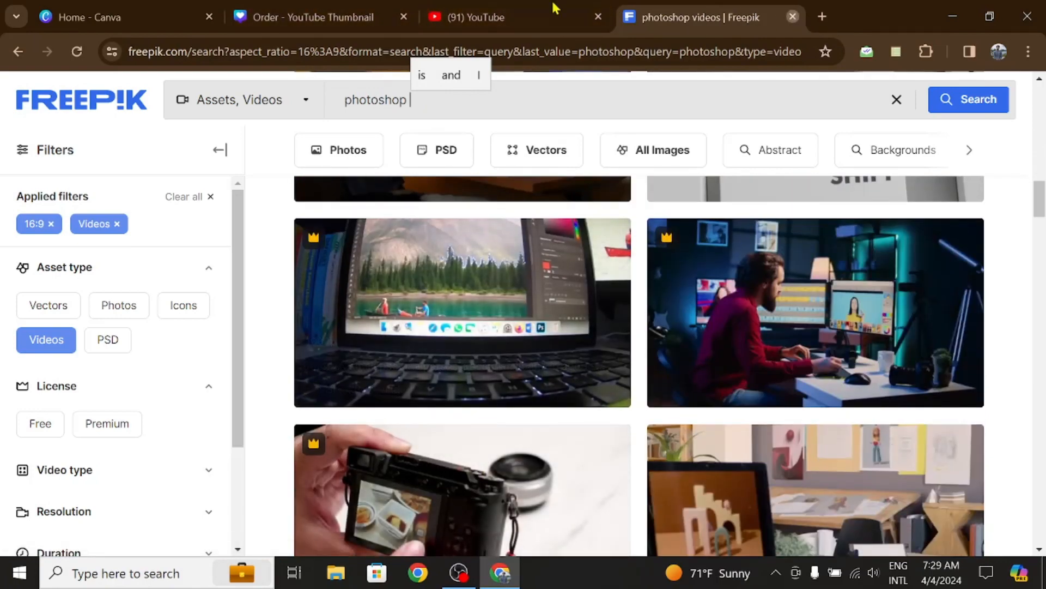
{"action": "key", "text": "ctrl+w"}
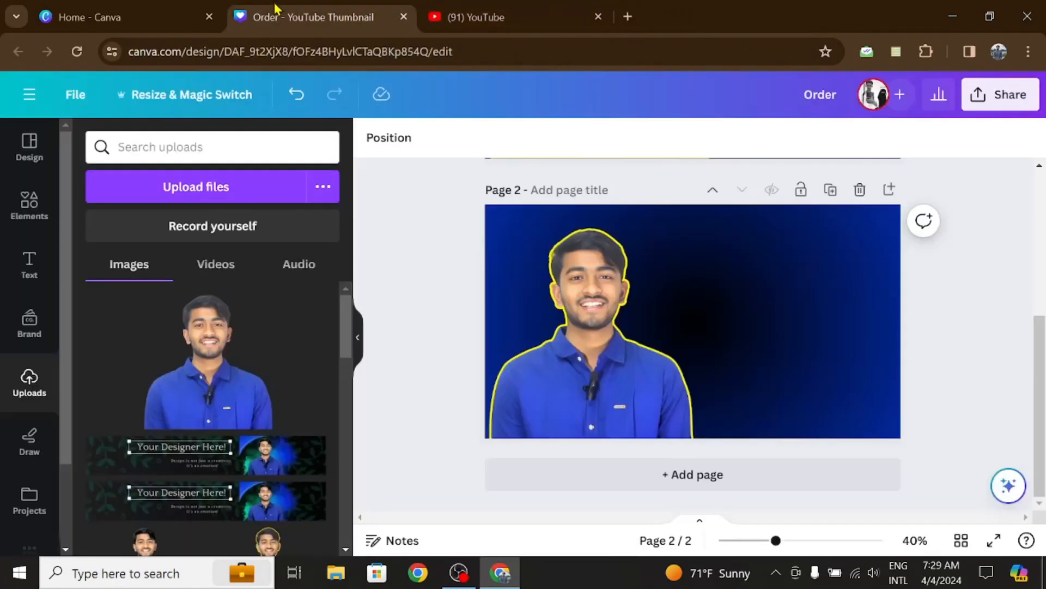
Search the elements for "canva logo" and look through the graphics results.
{"action": "left_click", "coordinate": [31, 211]}
{"action": "left_click", "coordinate": [239, 148]}
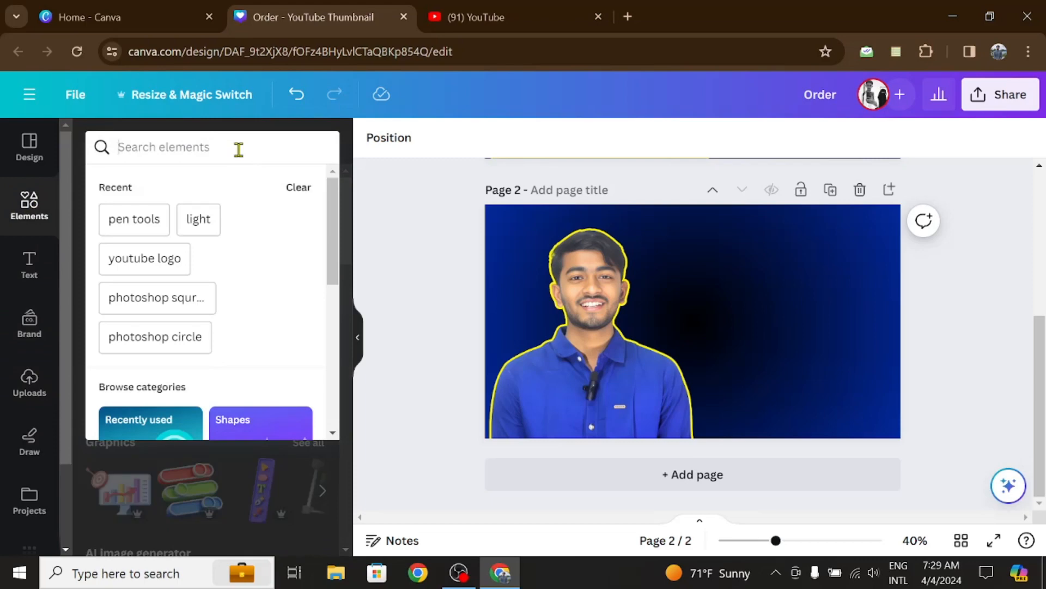
{"action": "type", "text": "canva"}
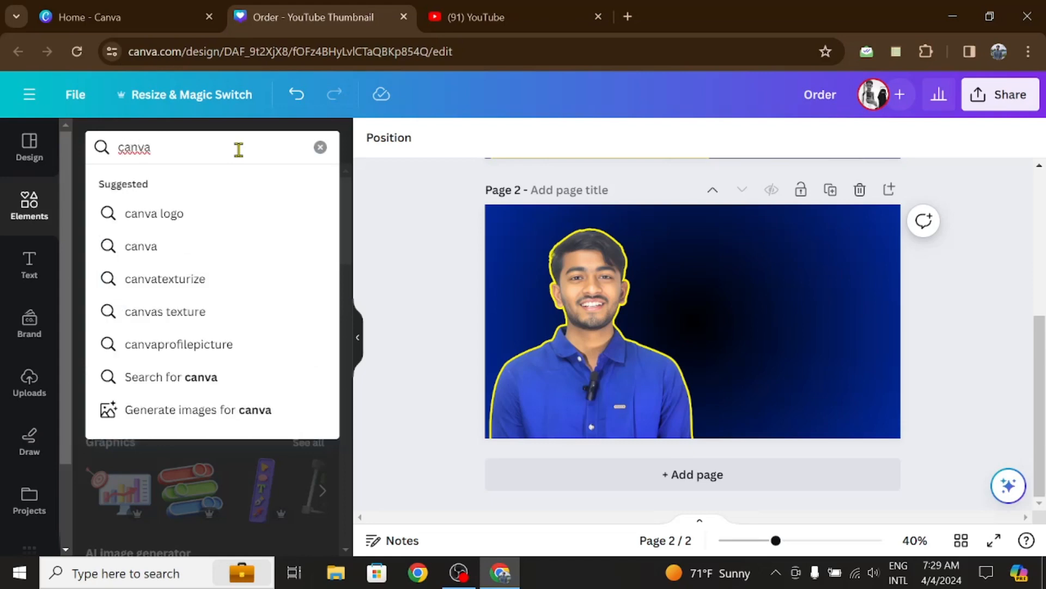
{"action": "type", "text": " logo"}
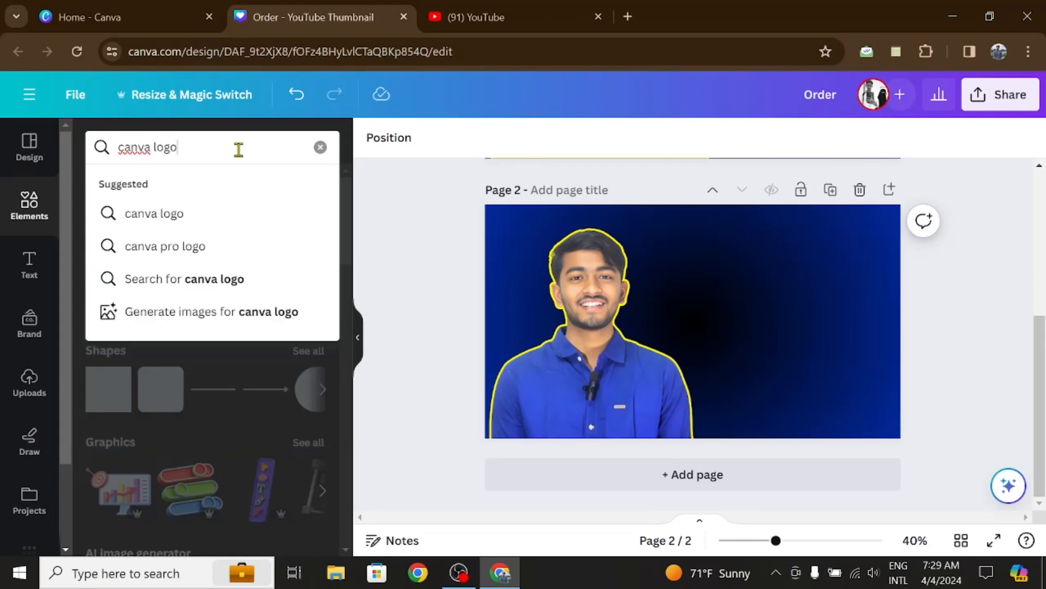
{"action": "key", "text": "Return"}
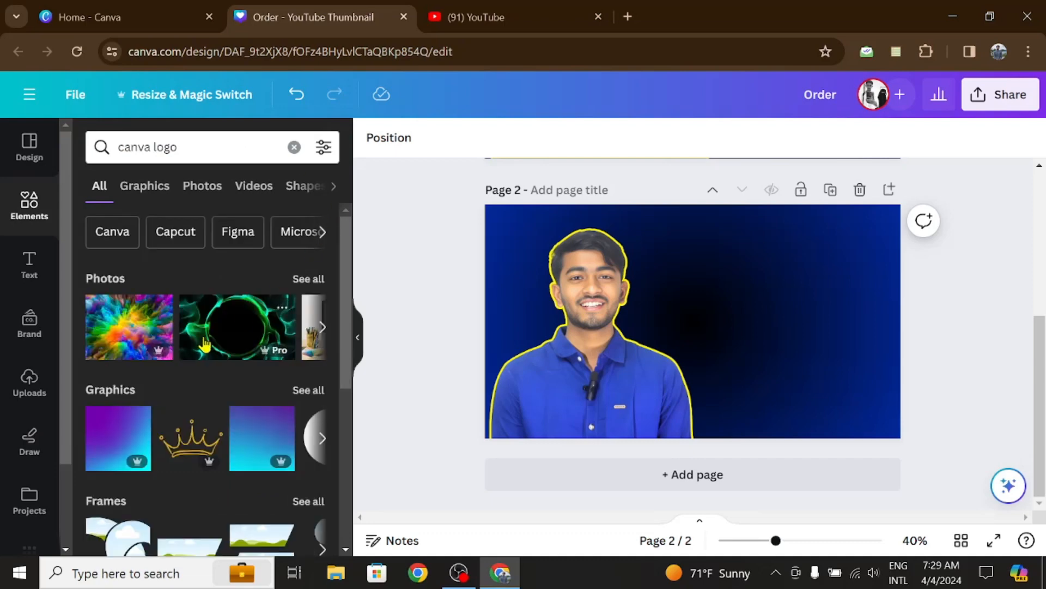
{"action": "left_click", "coordinate": [146, 186]}
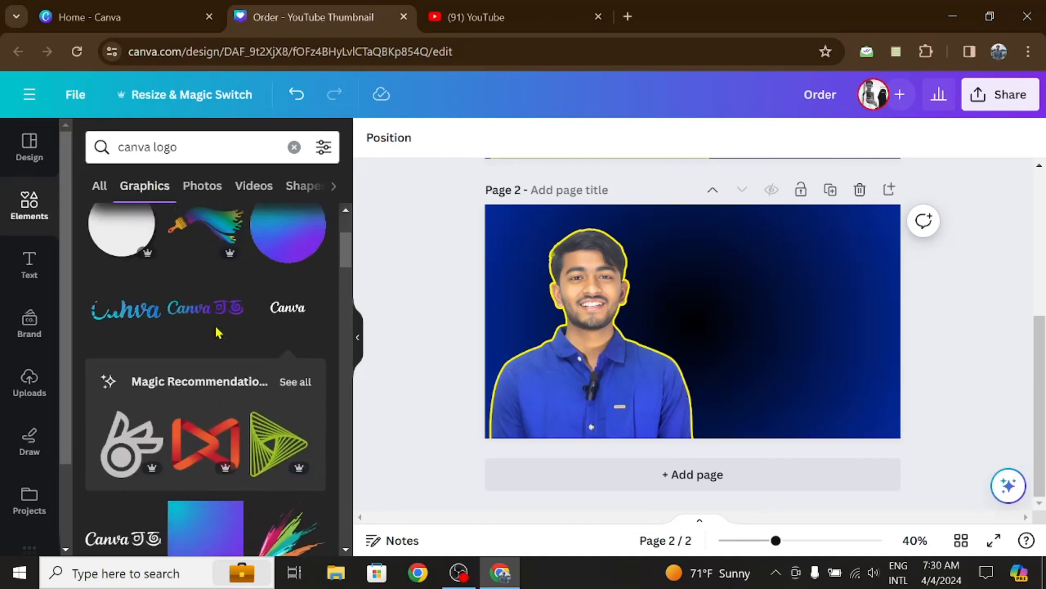
{"action": "left_click", "coordinate": [288, 142]}
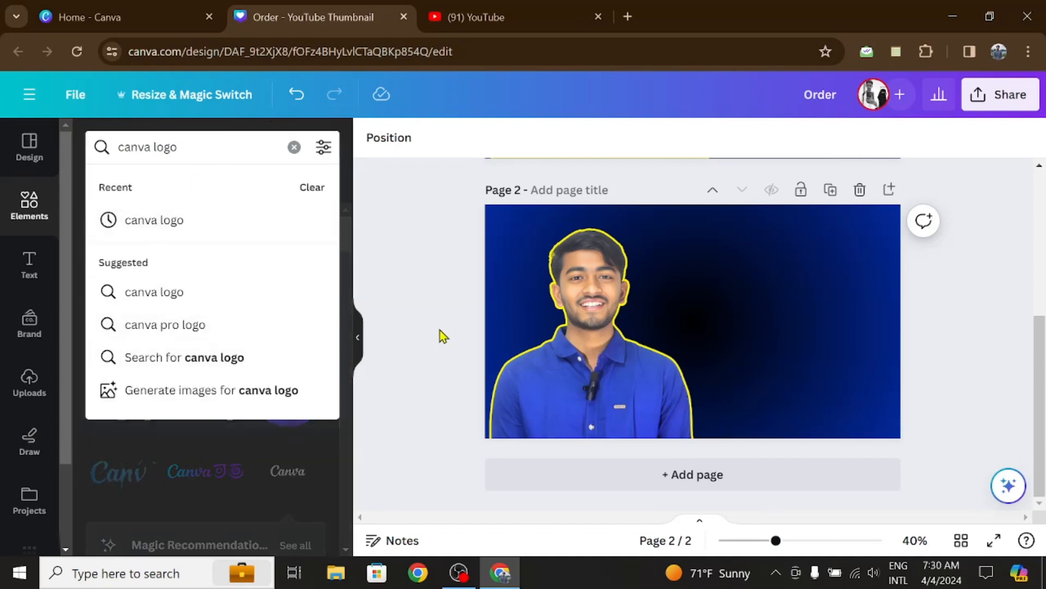
{"action": "left_click", "coordinate": [370, 327]}
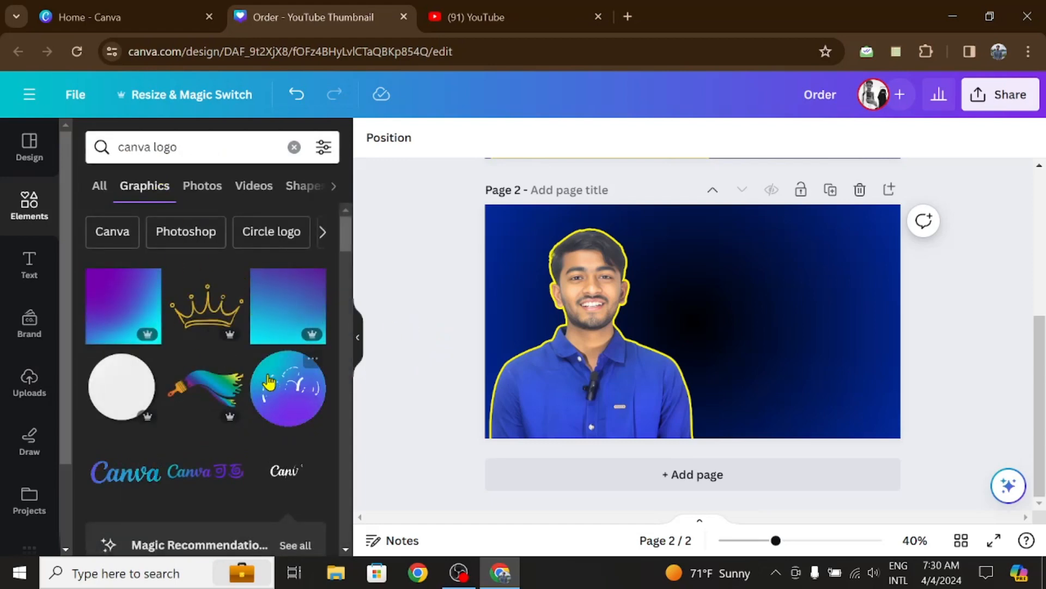
Add the uploaded square Canva logo image to page 2 and enlarge it to about half the height of the page.
{"action": "left_click", "coordinate": [29, 380]}
{"action": "scroll", "coordinate": [218, 376], "scroll_direction": "down", "scroll_amount": 5}
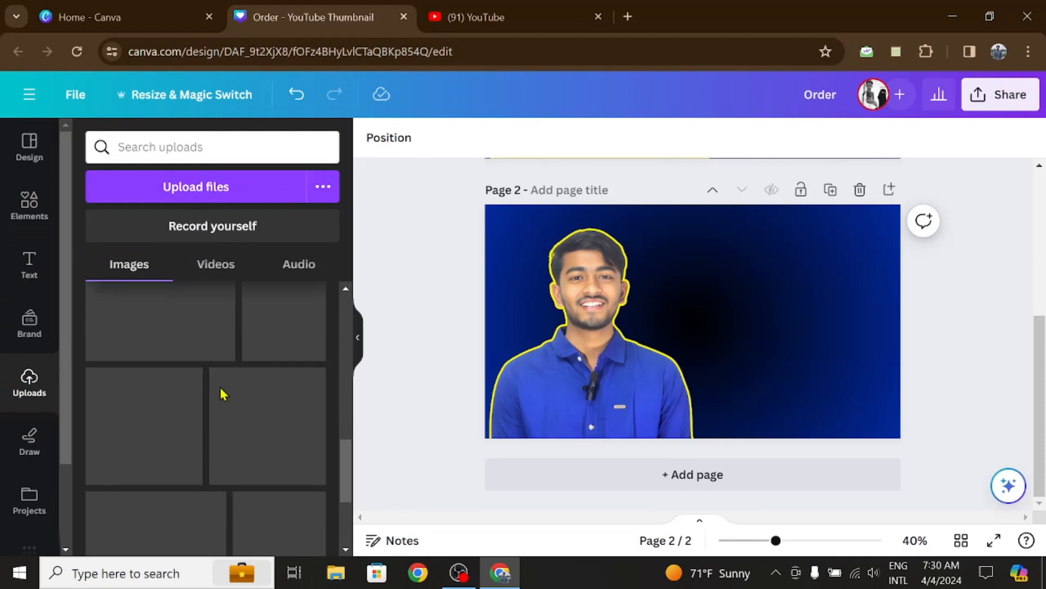
{"action": "scroll", "coordinate": [223, 392], "scroll_direction": "up", "scroll_amount": 3}
{"action": "scroll", "coordinate": [262, 348], "scroll_direction": "down", "scroll_amount": 10}
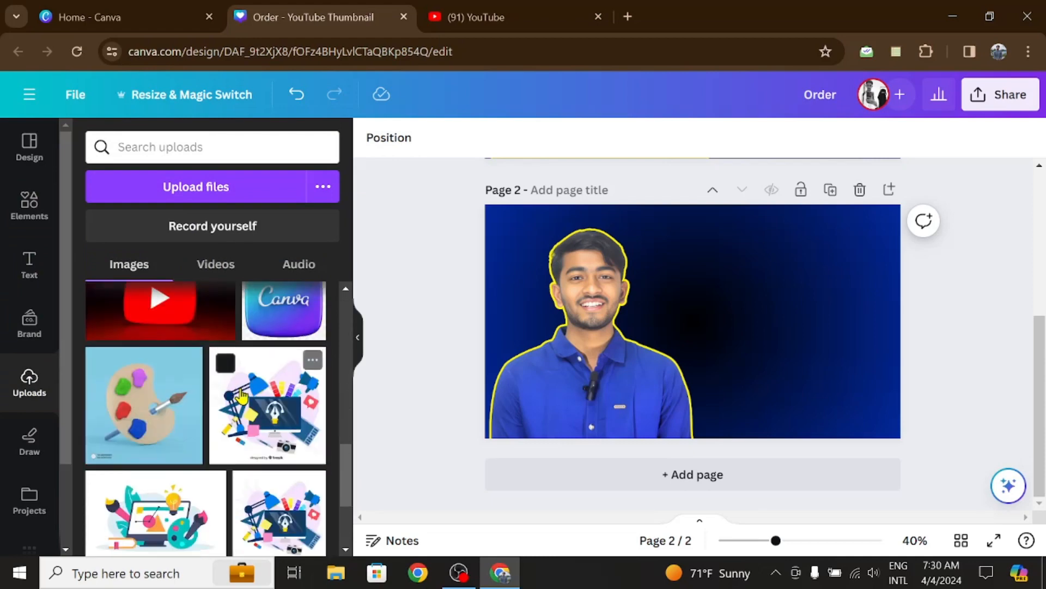
{"action": "left_click", "coordinate": [282, 298]}
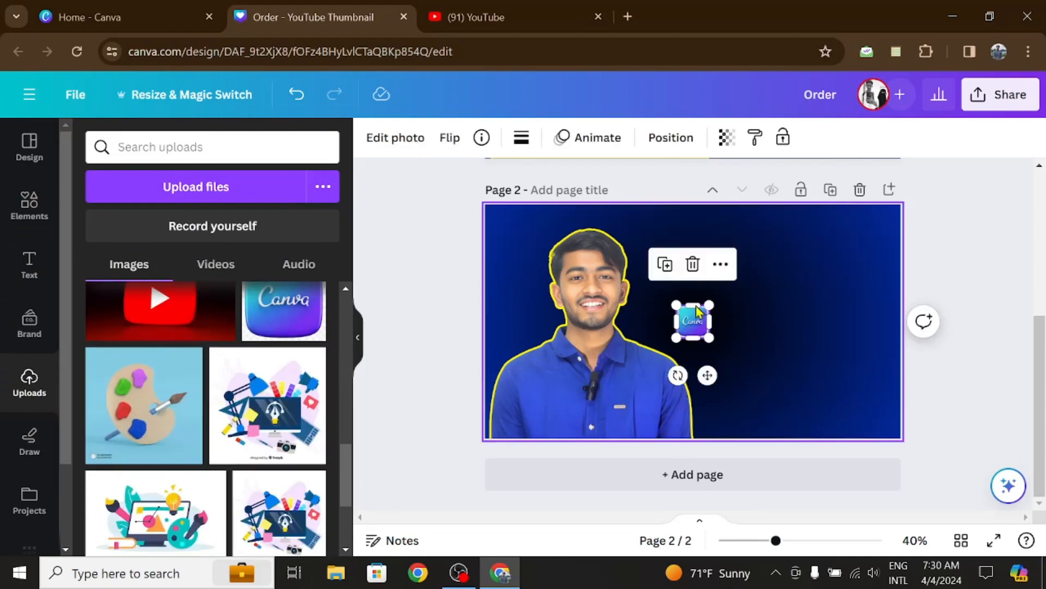
{"action": "left_click_drag", "start_coordinate": [709, 344], "coordinate": [779, 406]}
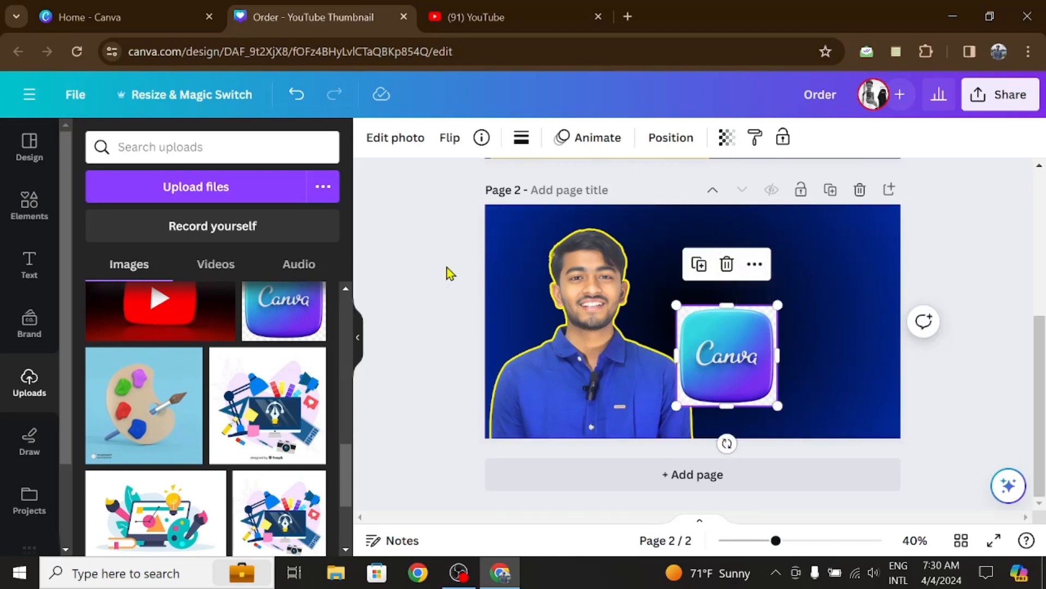
Check the Canva logo on the page 1 thumbnail, and remove the white background from the logo image on page 2.
{"action": "scroll", "coordinate": [719, 373], "scroll_direction": "up", "scroll_amount": 3}
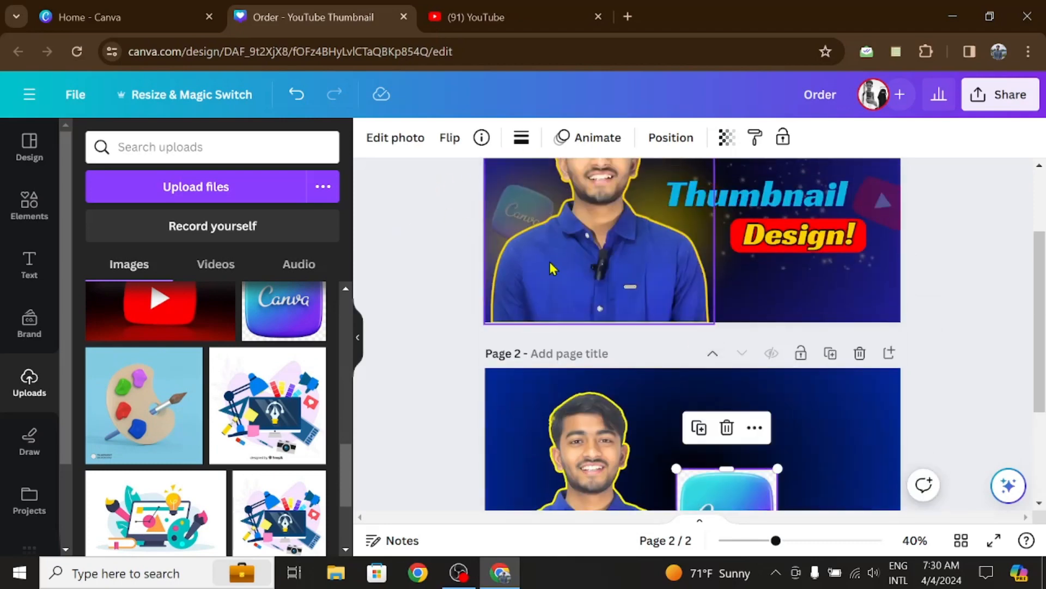
{"action": "scroll", "coordinate": [583, 281], "scroll_direction": "down", "scroll_amount": 3}
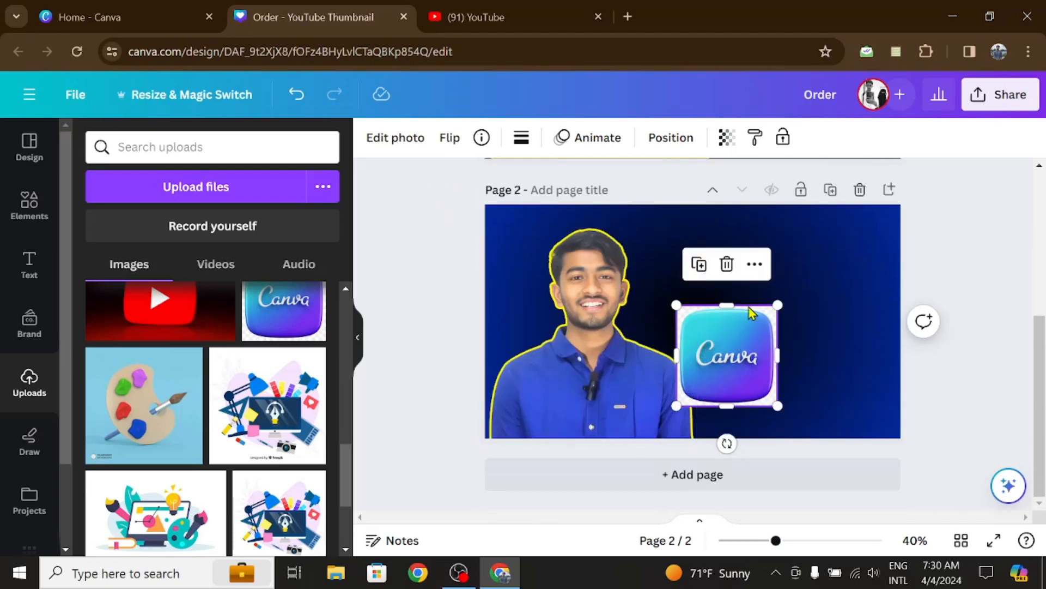
{"action": "left_click", "coordinate": [390, 140]}
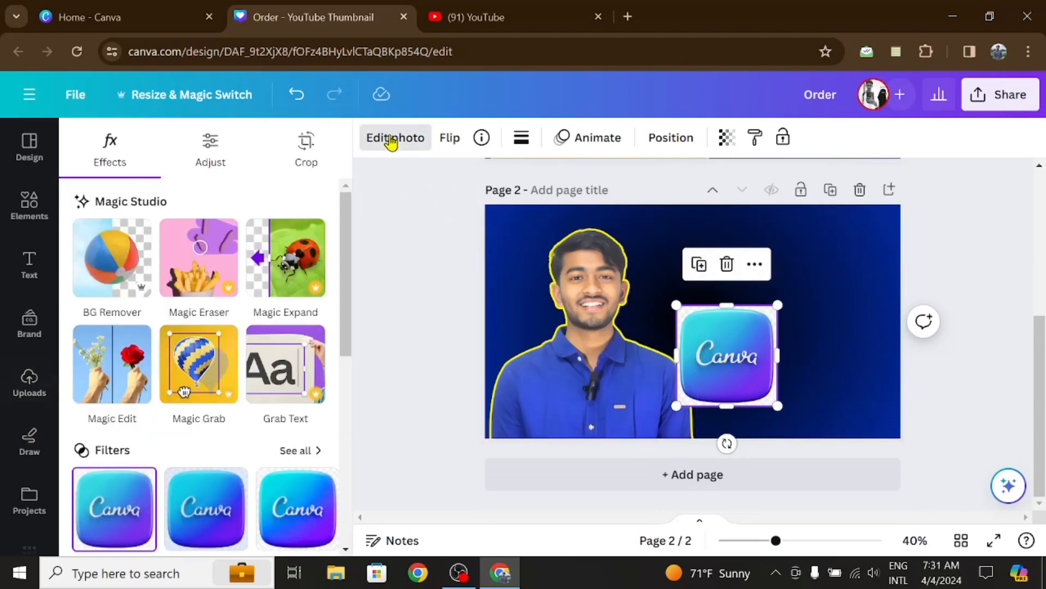
{"action": "left_click", "coordinate": [107, 266]}
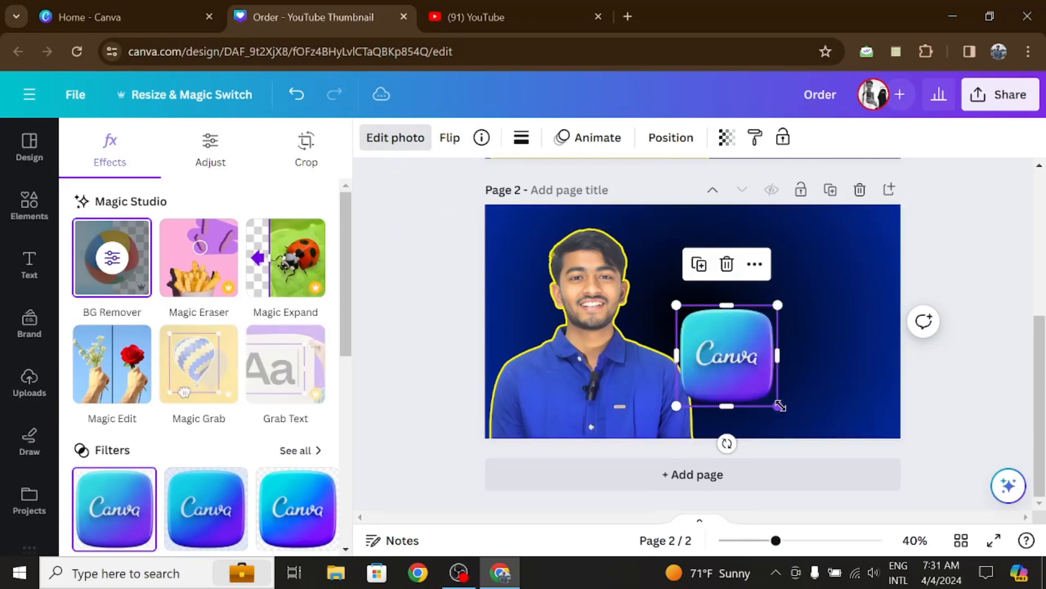
Shrink the Canva logo to about 168 px, rotate it about 23°, and place it over the portrait's shoulder at the page's left edge.
{"action": "left_click_drag", "start_coordinate": [779, 405], "coordinate": [748, 378]}
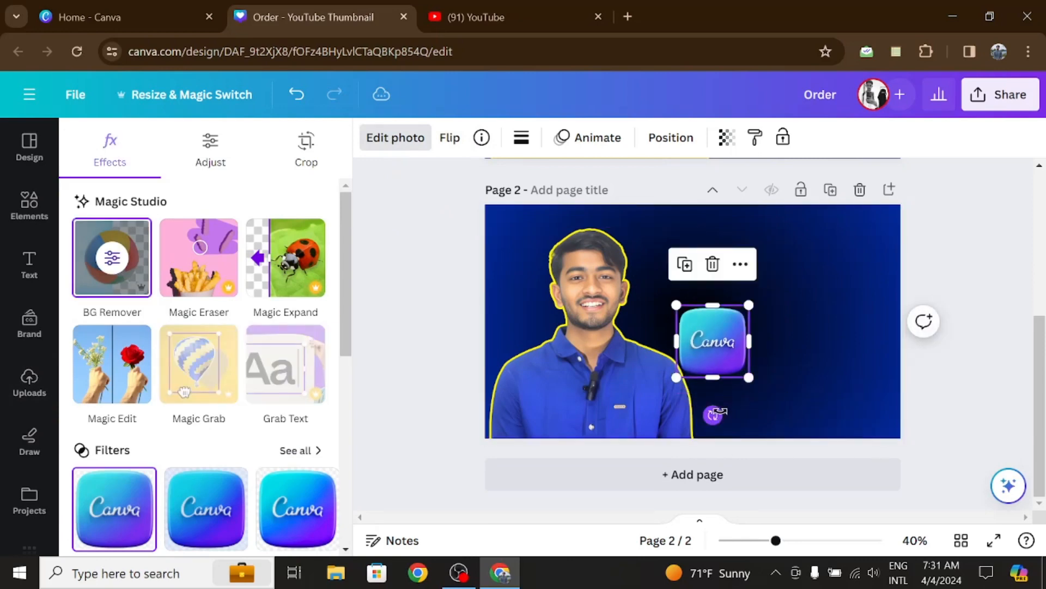
{"action": "left_click_drag", "start_coordinate": [713, 414], "coordinate": [712, 437]}
{"action": "left_click_drag", "start_coordinate": [692, 349], "coordinate": [521, 333]}
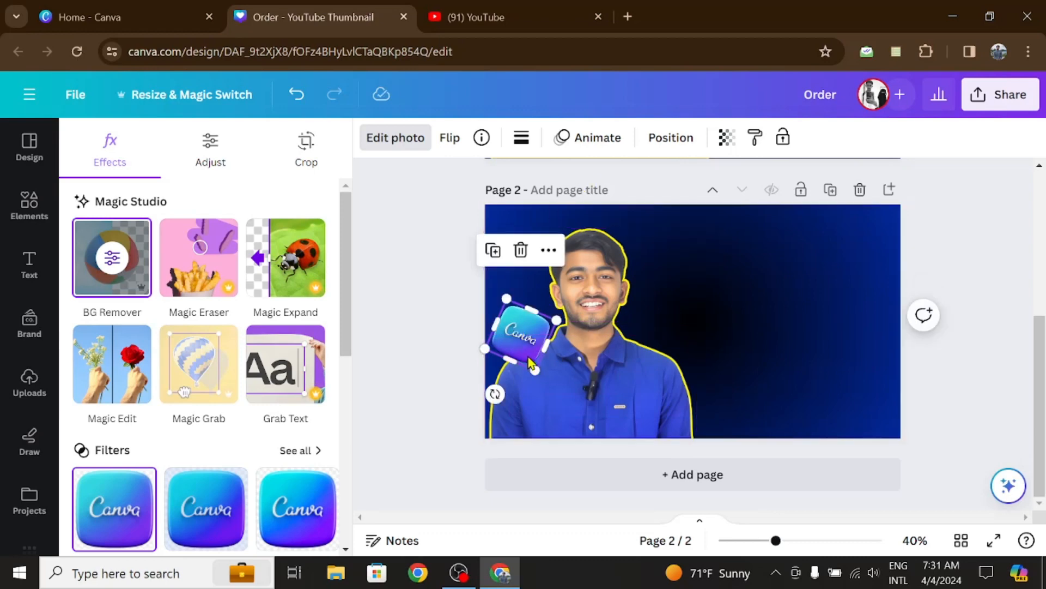
Send the Canva logo backward so that it sits behind the portrait.
{"action": "left_click", "coordinate": [672, 138]}
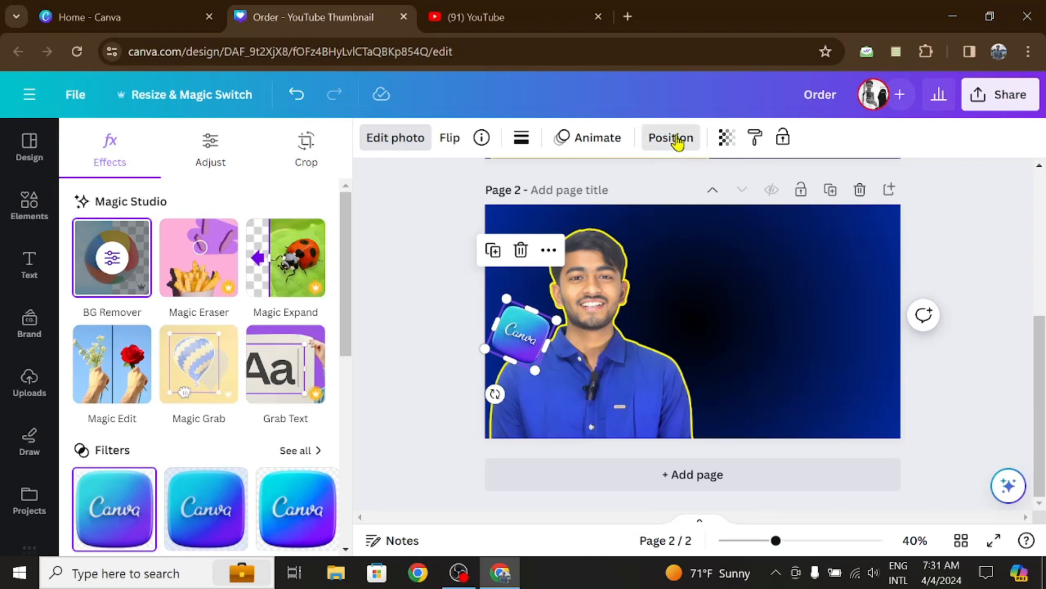
{"action": "left_click", "coordinate": [292, 185]}
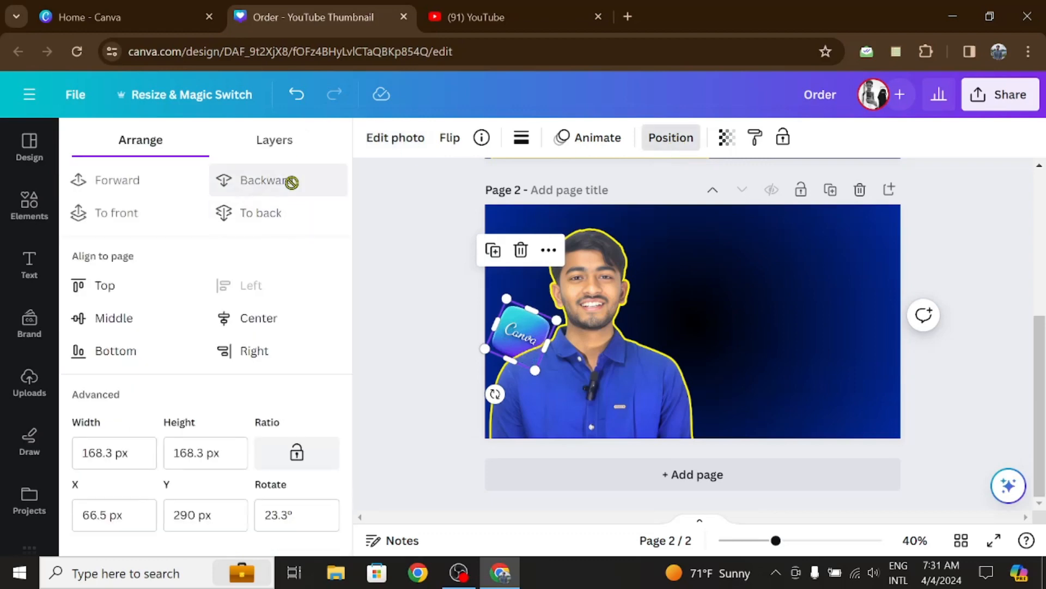
{"action": "left_click", "coordinate": [370, 335]}
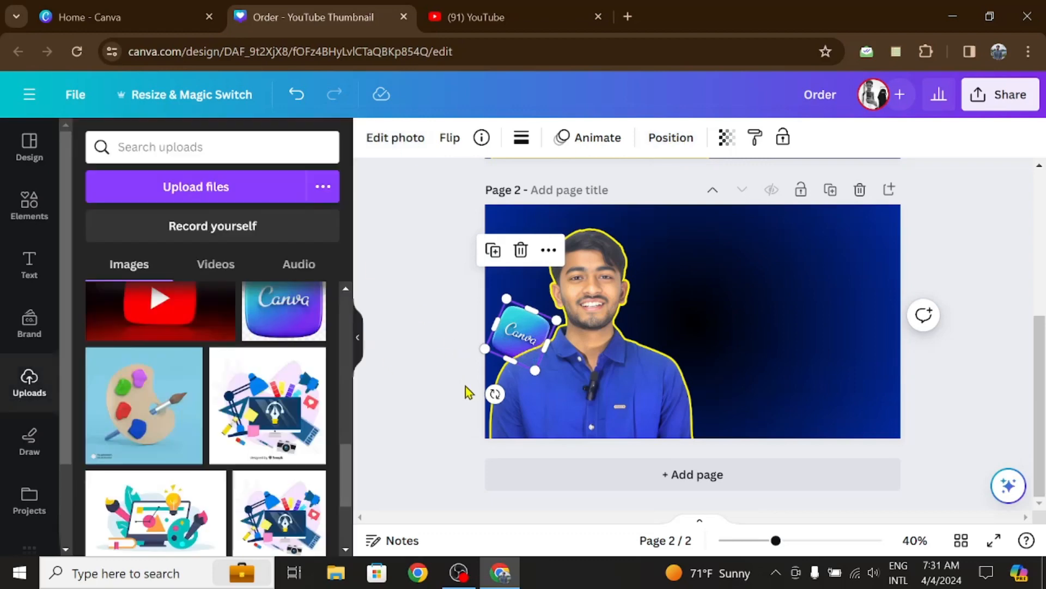
Set the Canva logo's transparency to about 35 and deselect it.
{"action": "left_click", "coordinate": [726, 138]}
{"action": "left_click_drag", "start_coordinate": [709, 207], "coordinate": [630, 215]}
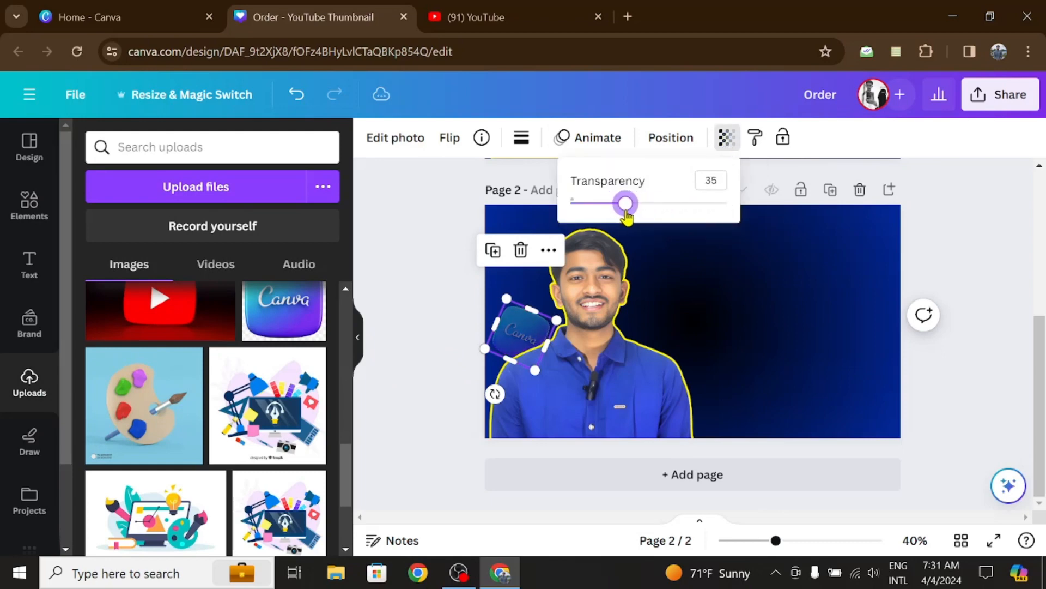
{"action": "left_click", "coordinate": [390, 322]}
{"action": "left_click", "coordinate": [420, 335]}
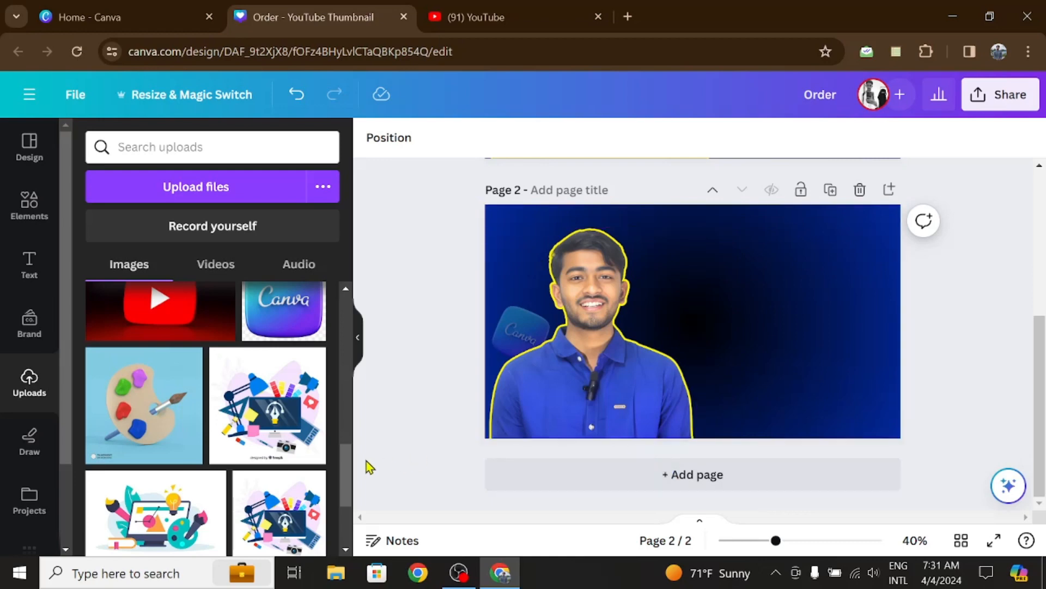
Add the uploaded paint palette image to page 2 and move it beside the portrait's head.
{"action": "scroll", "coordinate": [266, 431], "scroll_direction": "down", "scroll_amount": 3}
{"action": "scroll", "coordinate": [267, 431], "scroll_direction": "up", "scroll_amount": 3}
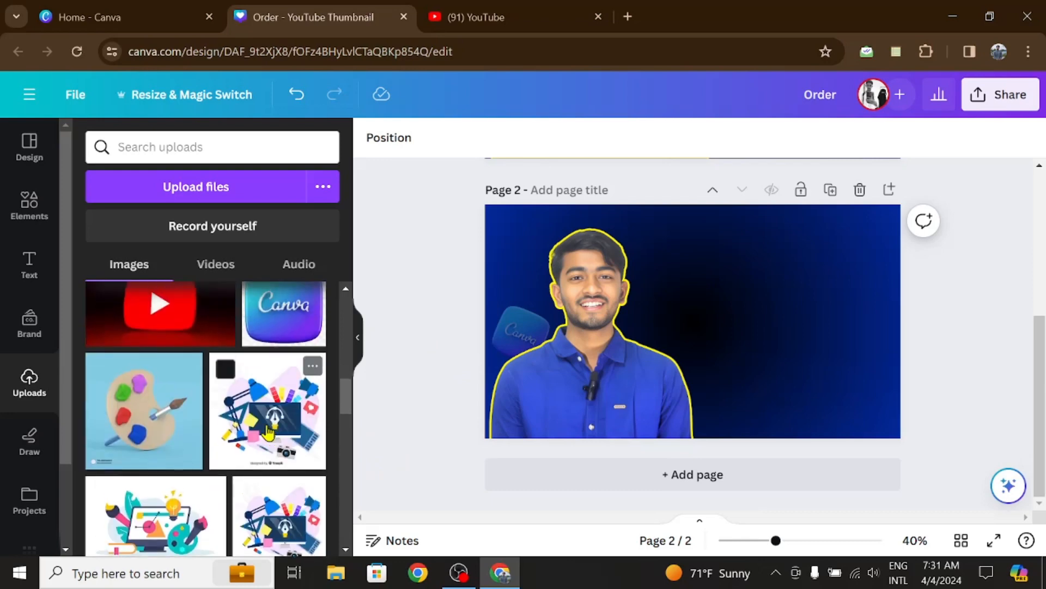
{"action": "scroll", "coordinate": [266, 431], "scroll_direction": "down", "scroll_amount": 5}
{"action": "scroll", "coordinate": [266, 432], "scroll_direction": "up", "scroll_amount": 5}
{"action": "left_click", "coordinate": [159, 433]}
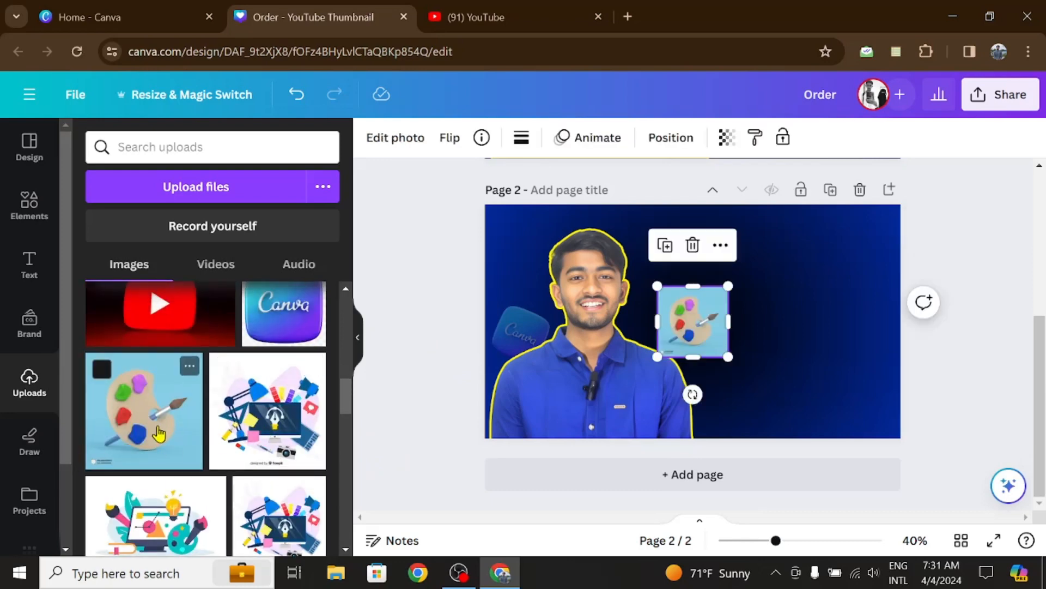
{"action": "left_click_drag", "start_coordinate": [689, 308], "coordinate": [709, 294]}
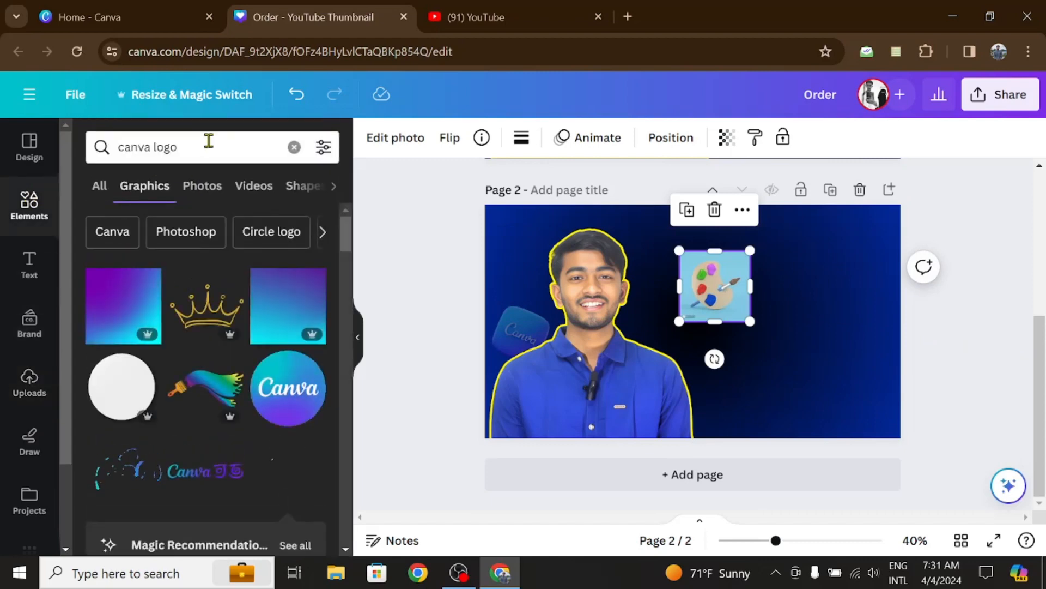
Search the element graphics for "pen tools".
{"action": "left_click", "coordinate": [205, 145]}
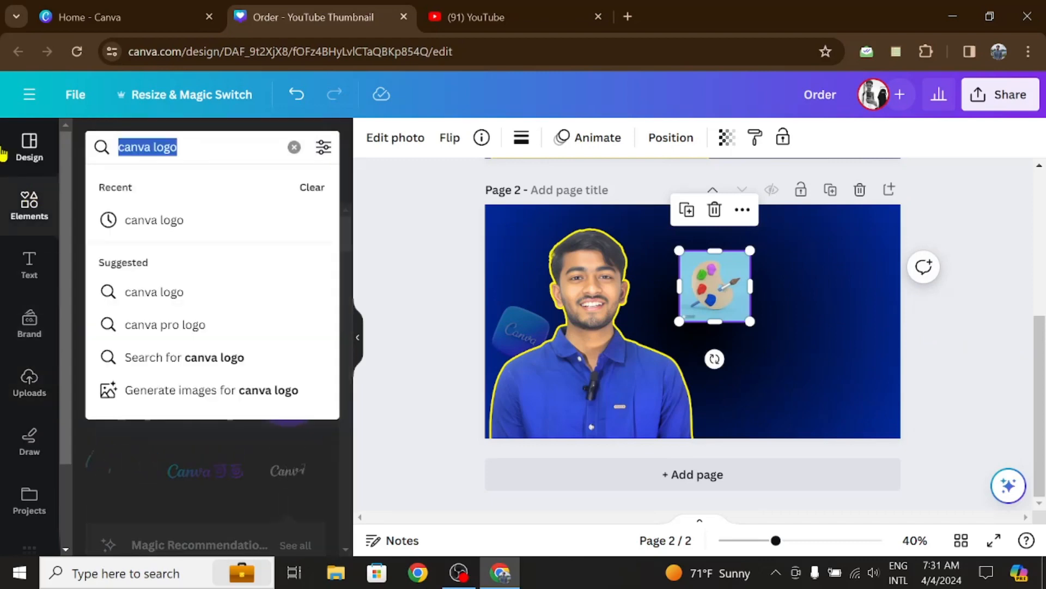
{"action": "type", "text": "pen"}
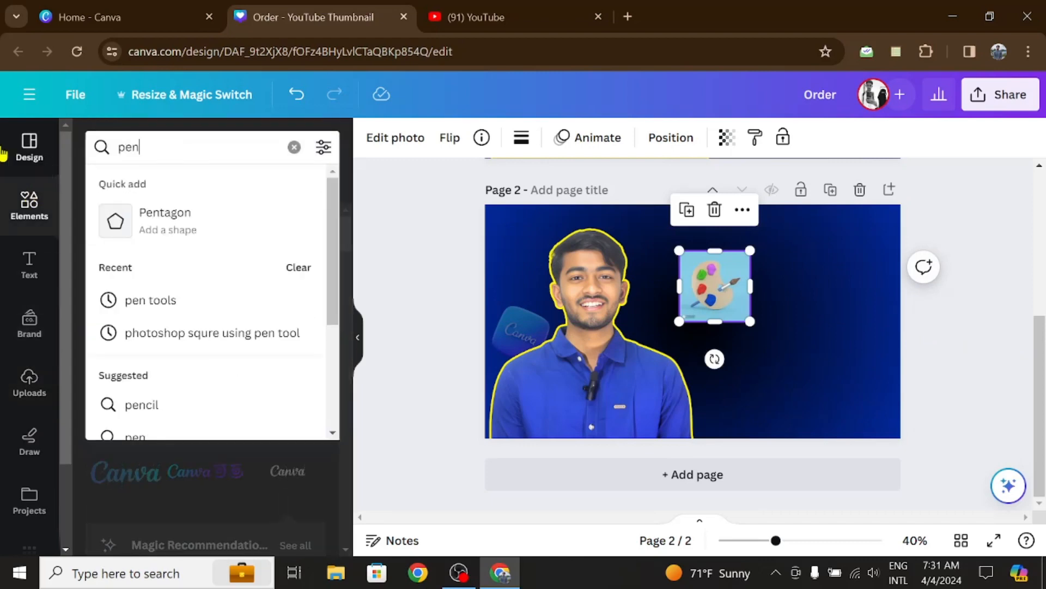
{"action": "type", "text": " too"}
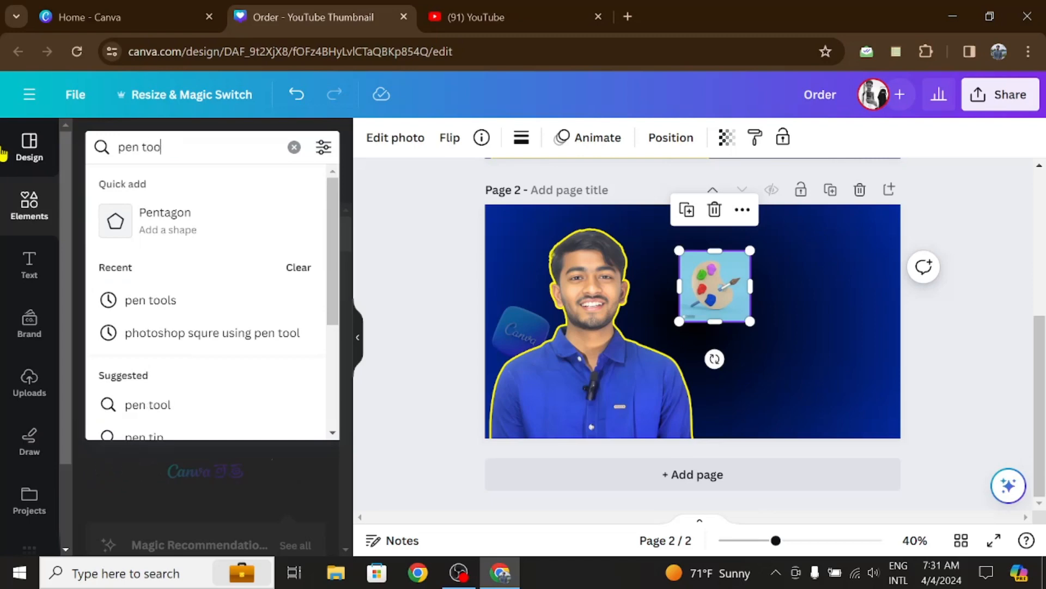
{"action": "type", "text": "ls"}
{"action": "key", "text": "Return"}
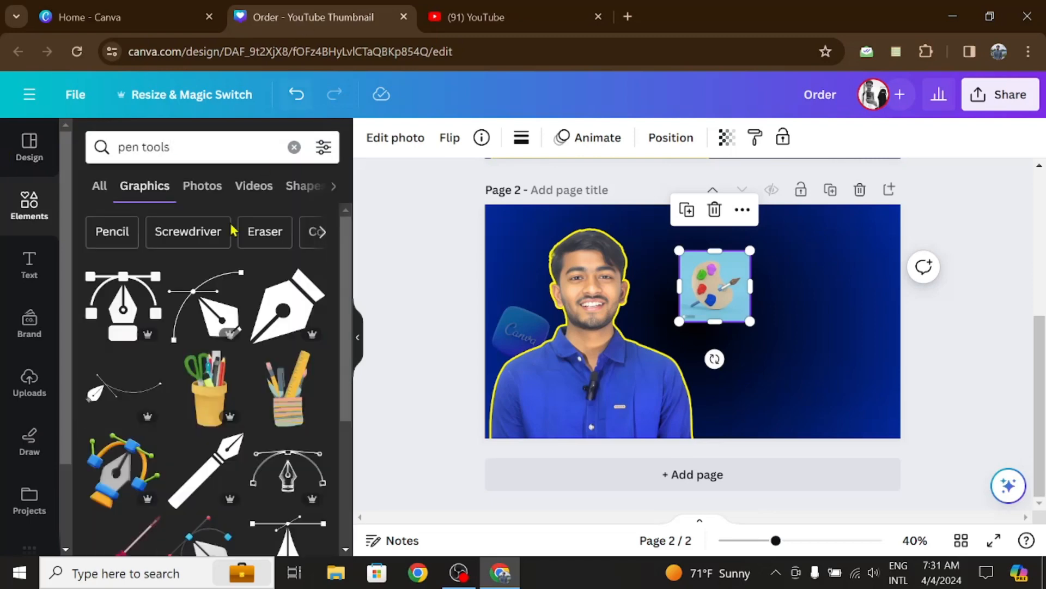
Add the 3D pen tool graphic with blue and red nodes to page 2 and shrink it to a small icon beside the palette.
{"action": "scroll", "coordinate": [173, 348], "scroll_direction": "down", "scroll_amount": 5}
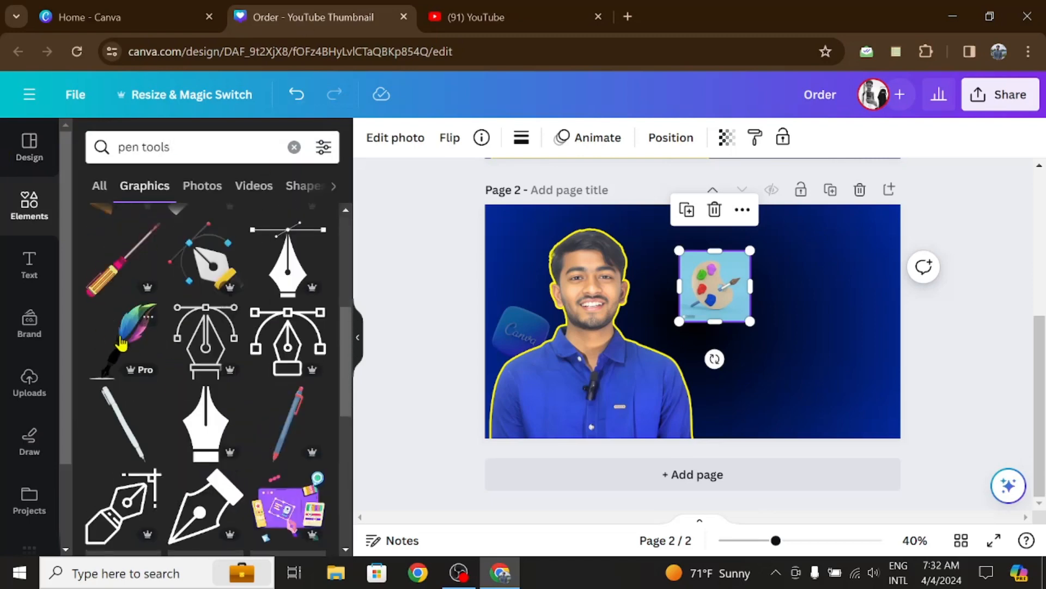
{"action": "scroll", "coordinate": [218, 365], "scroll_direction": "down", "scroll_amount": 10}
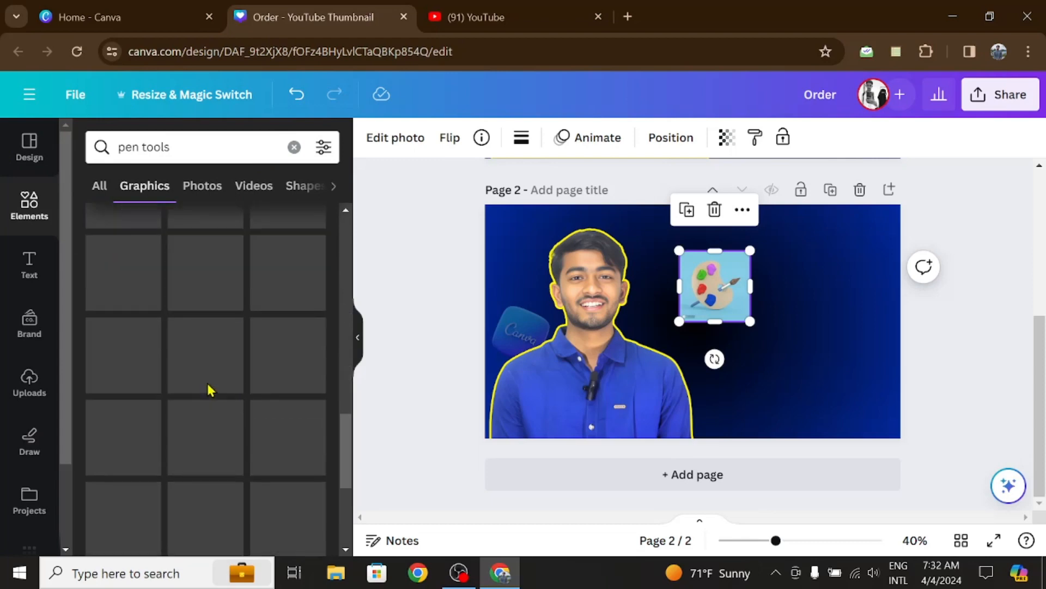
{"action": "scroll", "coordinate": [164, 338], "scroll_direction": "up", "scroll_amount": 5}
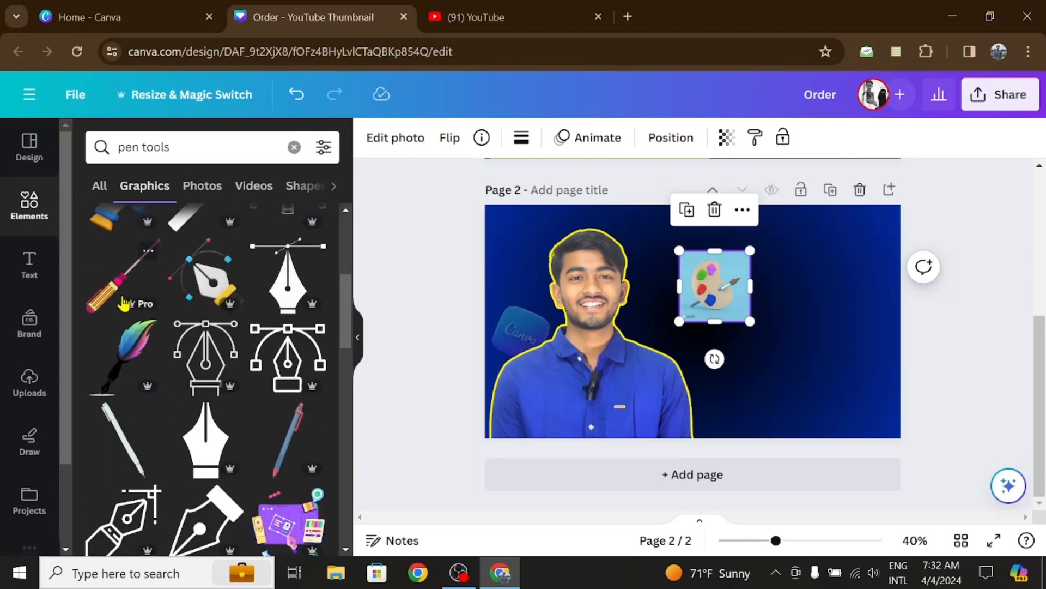
{"action": "scroll", "coordinate": [124, 303], "scroll_direction": "up", "scroll_amount": 5}
{"action": "scroll", "coordinate": [180, 408], "scroll_direction": "down", "scroll_amount": 4}
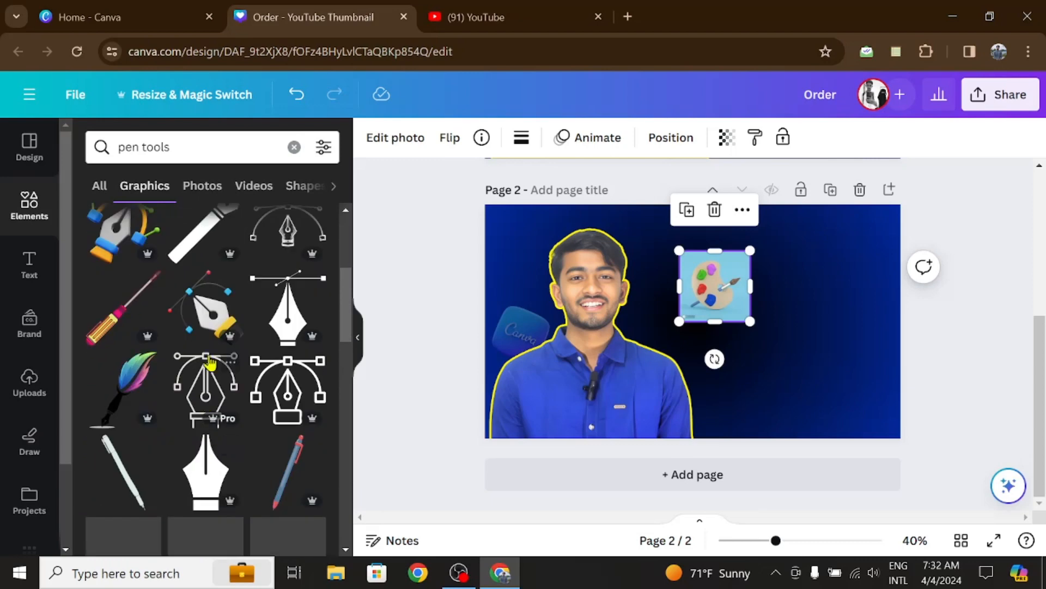
{"action": "left_click", "coordinate": [207, 308]}
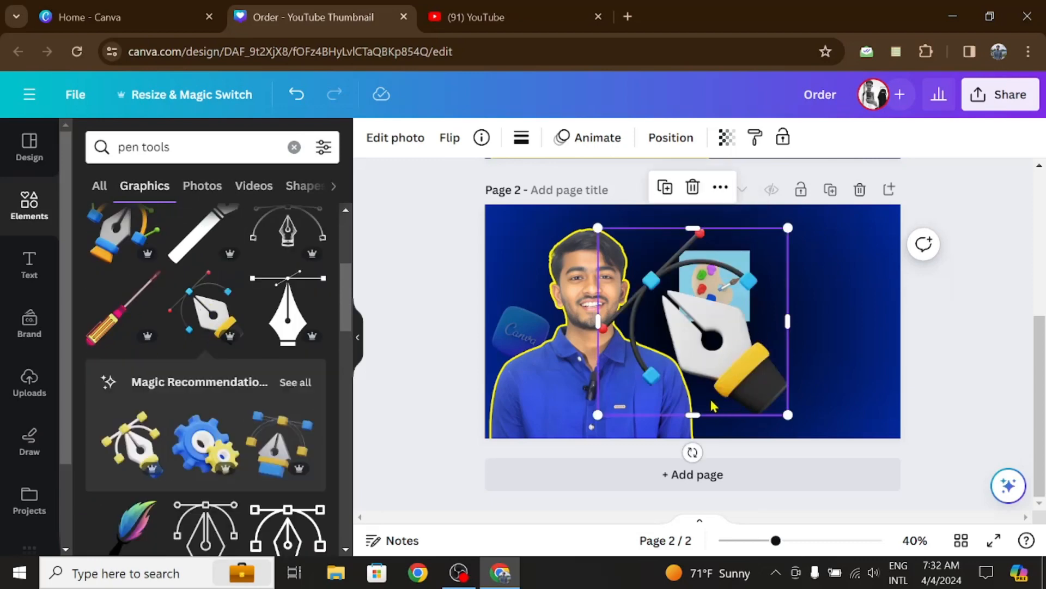
{"action": "left_click_drag", "start_coordinate": [604, 413], "coordinate": [776, 330]}
{"action": "scroll", "coordinate": [226, 401], "scroll_direction": "down", "scroll_amount": 6}
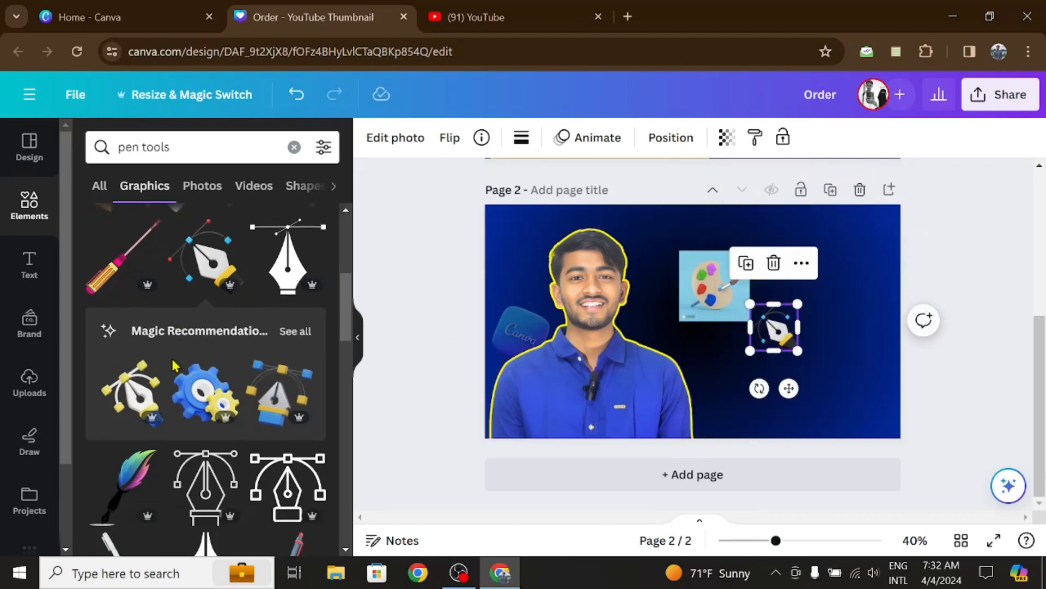
Clear the element search and delete the pen tool graphic from page 2.
{"action": "left_click", "coordinate": [192, 143]}
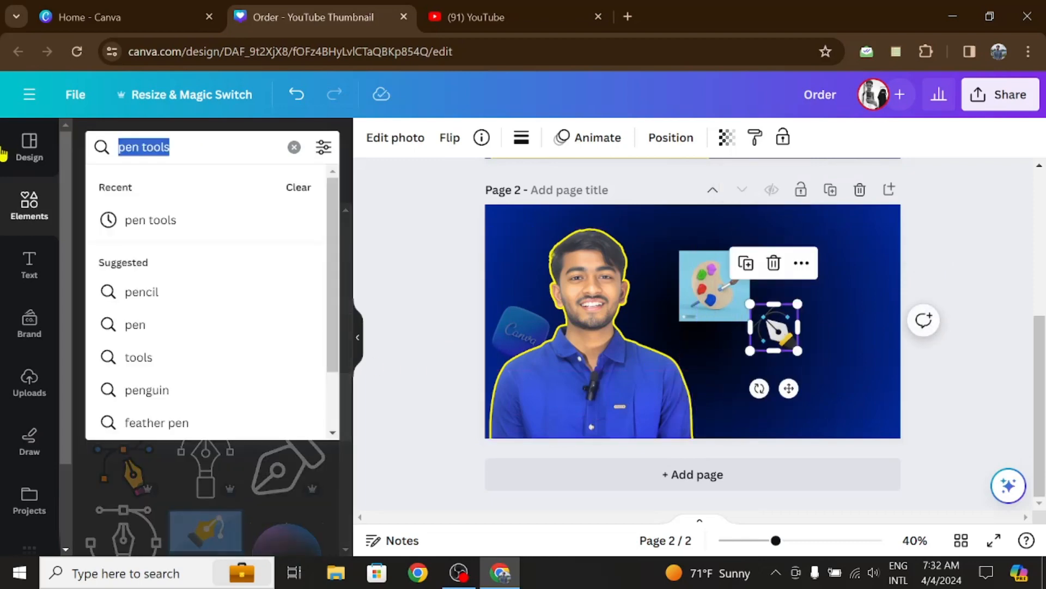
{"action": "key", "text": "BackSpace"}
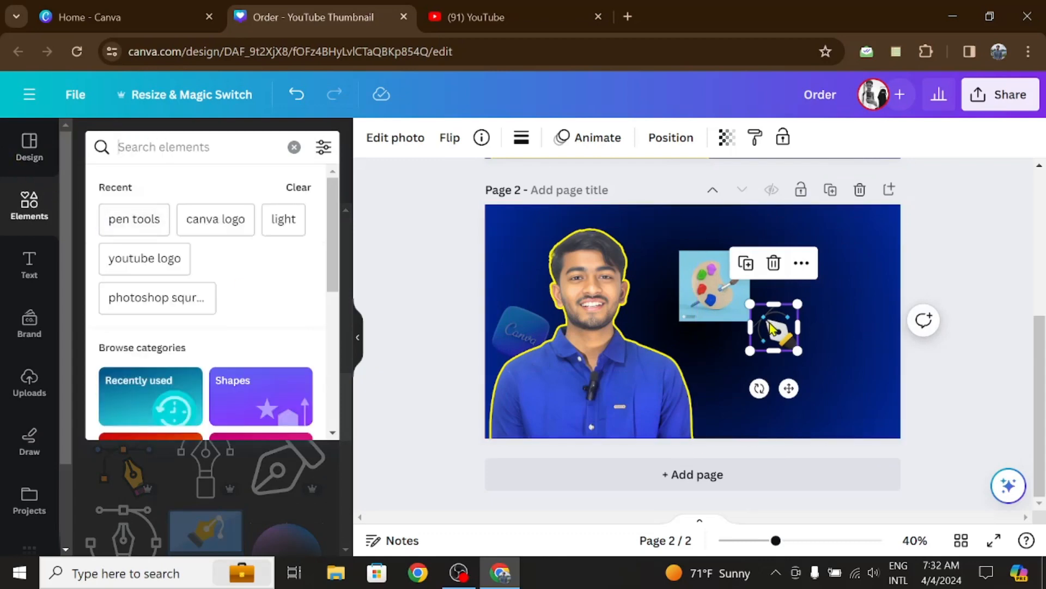
{"action": "left_click", "coordinate": [774, 262]}
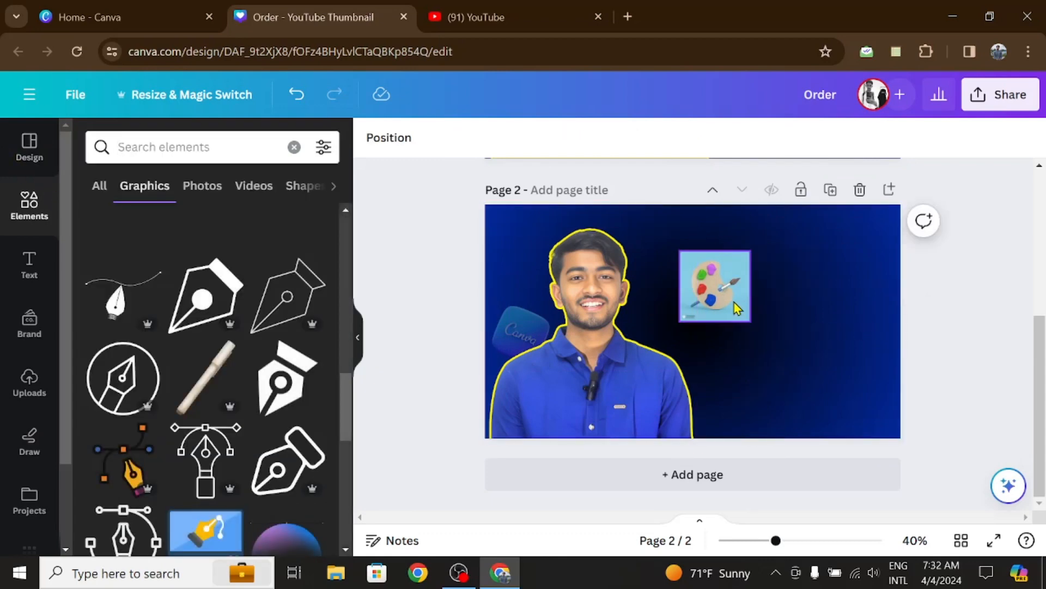
Remove the blue background from the paint palette image on page 2.
{"action": "left_click", "coordinate": [730, 301]}
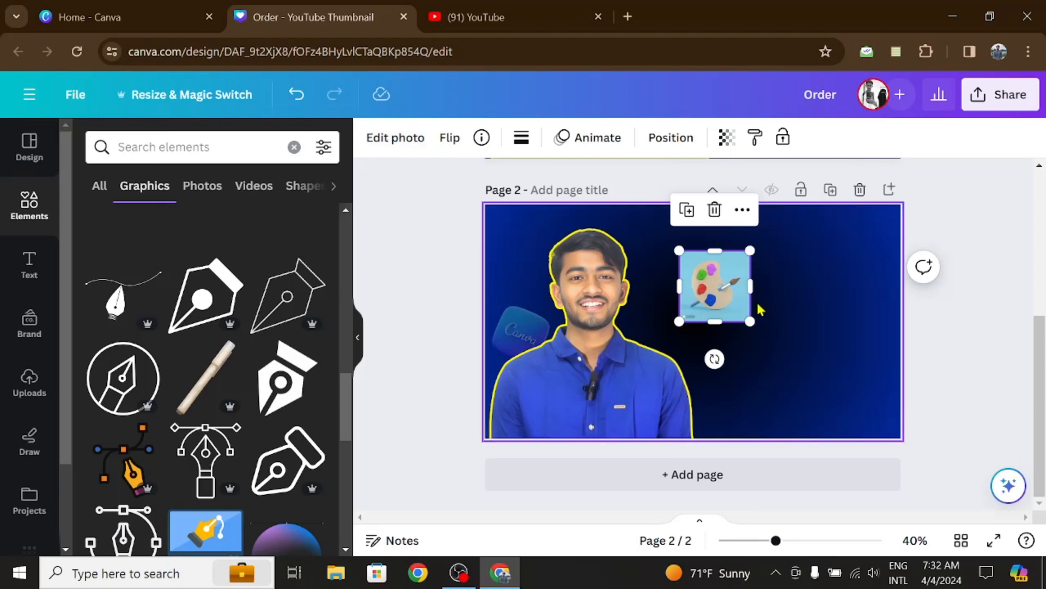
{"action": "left_click", "coordinate": [375, 137]}
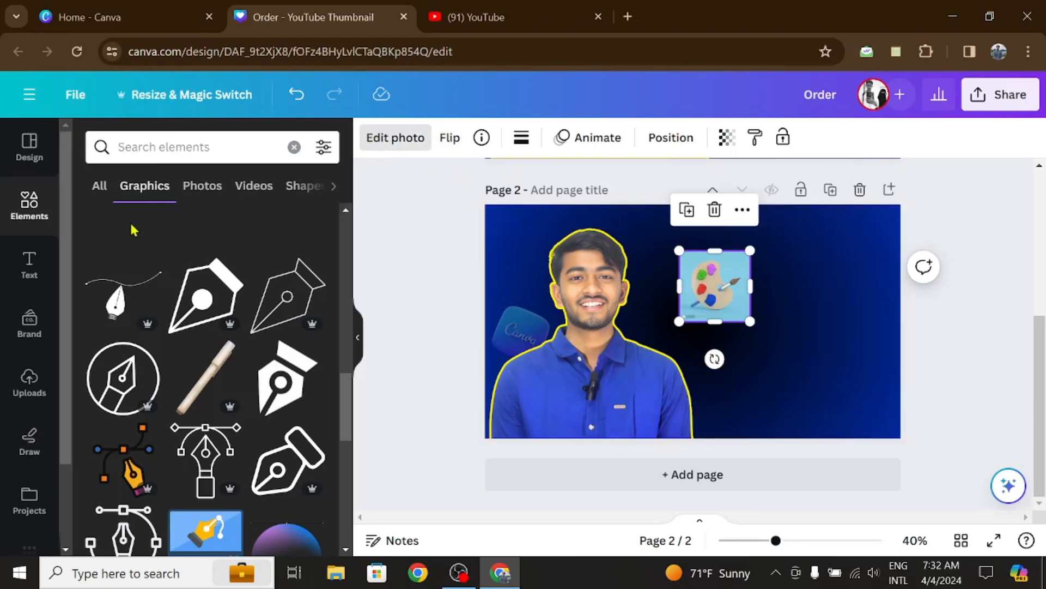
{"action": "left_click", "coordinate": [107, 260]}
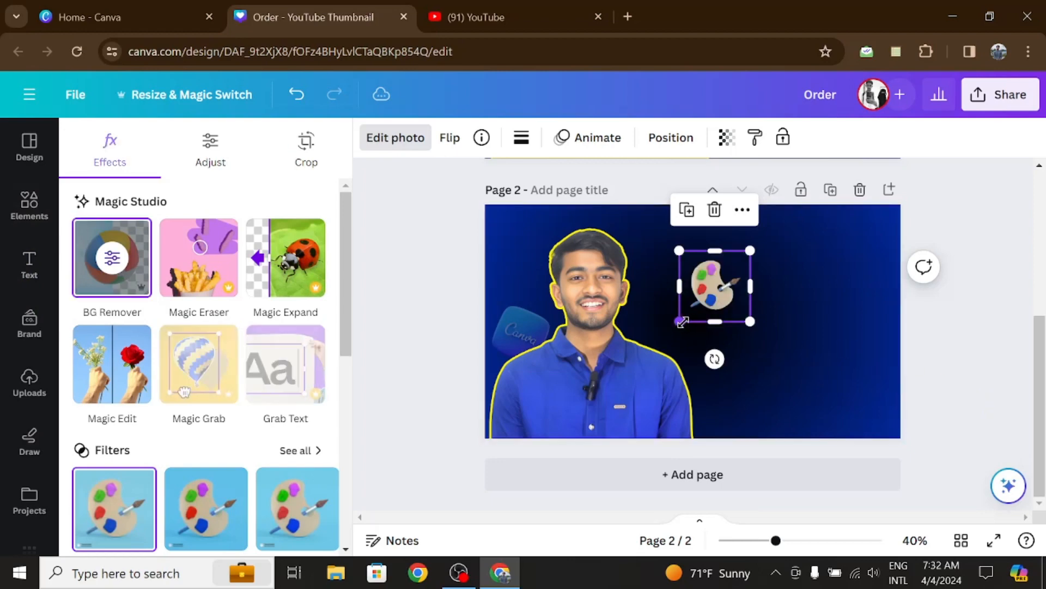
Shrink the paint palette, move it next to the portrait's head, and set its transparency to 34.
{"action": "left_click_drag", "start_coordinate": [682, 322], "coordinate": [696, 304]}
{"action": "left_click_drag", "start_coordinate": [740, 271], "coordinate": [678, 270]}
{"action": "left_click", "coordinate": [727, 137]}
{"action": "left_click_drag", "start_coordinate": [702, 201], "coordinate": [624, 210]}
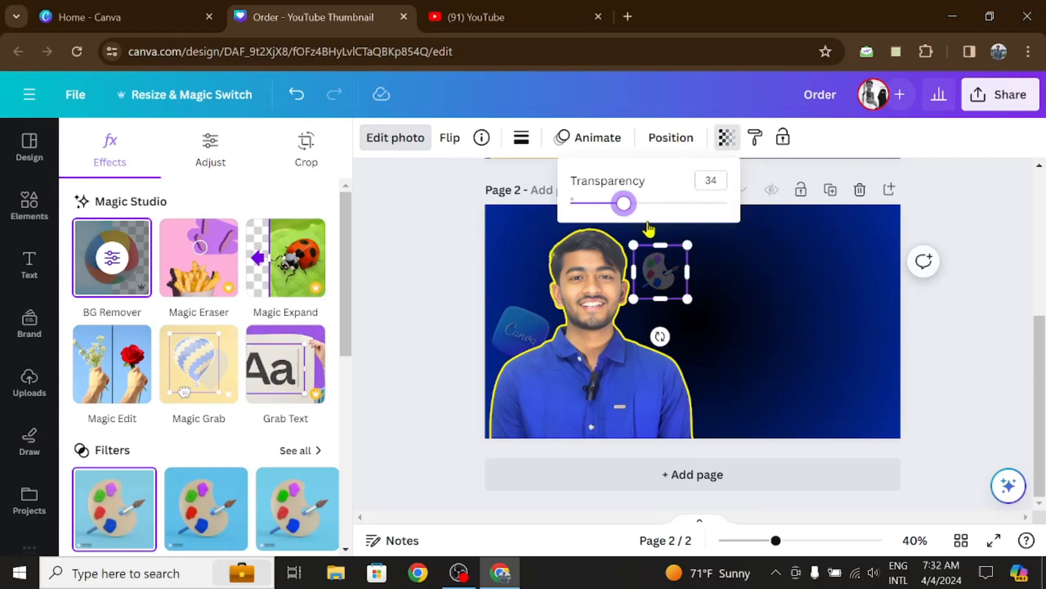
Tilt the faded paint palette clockwise, nudge it slightly upward beside the head, and deselect it.
{"action": "left_click_drag", "start_coordinate": [660, 337], "coordinate": [636, 333]}
{"action": "left_click_drag", "start_coordinate": [674, 273], "coordinate": [669, 258]}
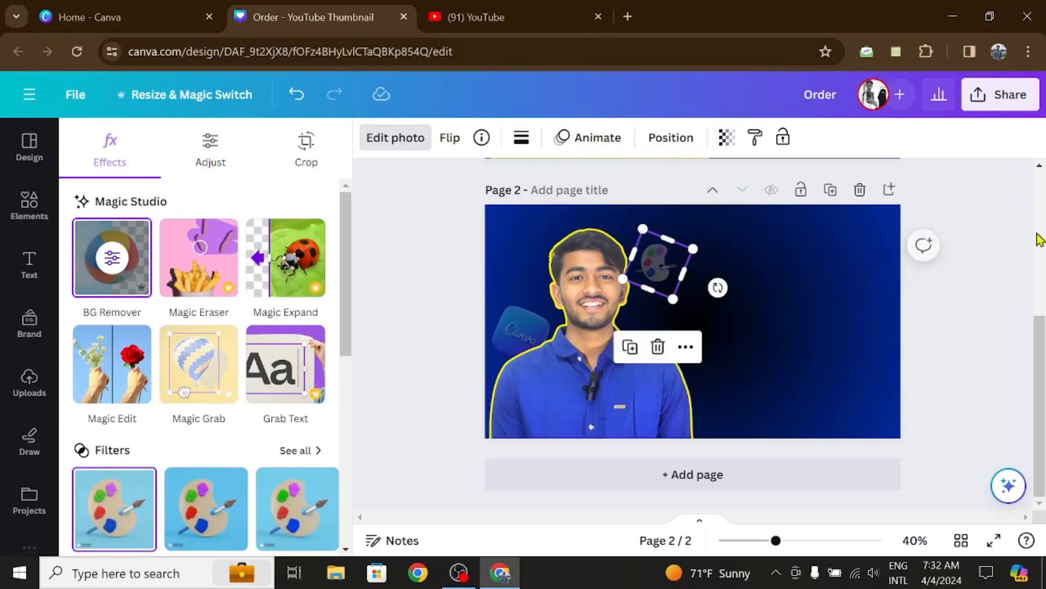
{"action": "left_click", "coordinate": [1003, 220]}
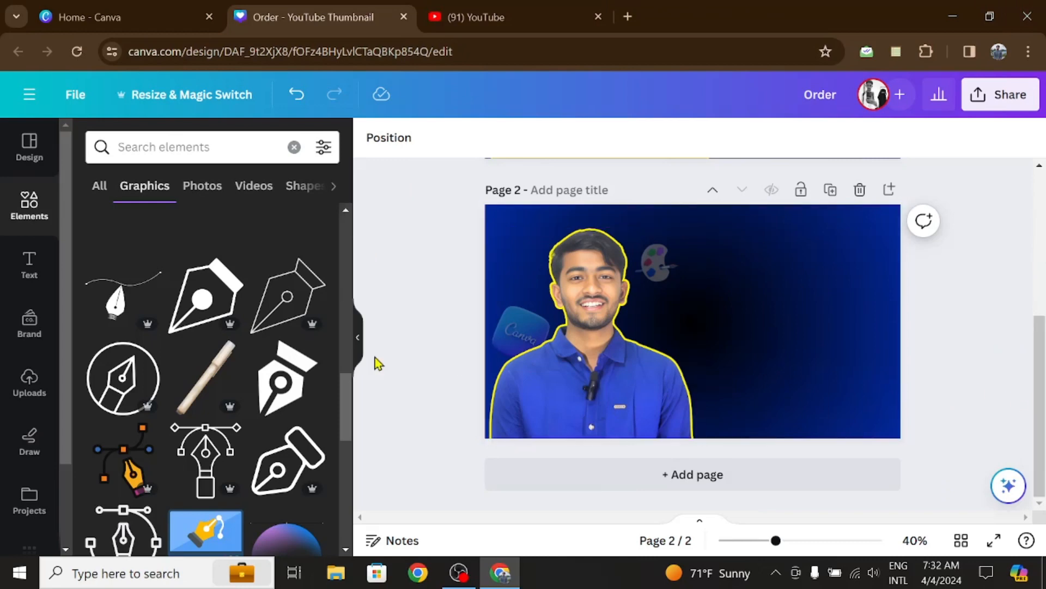
Add the "Order Now!" font combination to page 2, shift it toward the page's right side, and ungroup its words.
{"action": "left_click", "coordinate": [30, 267]}
{"action": "scroll", "coordinate": [148, 411], "scroll_direction": "down", "scroll_amount": 3}
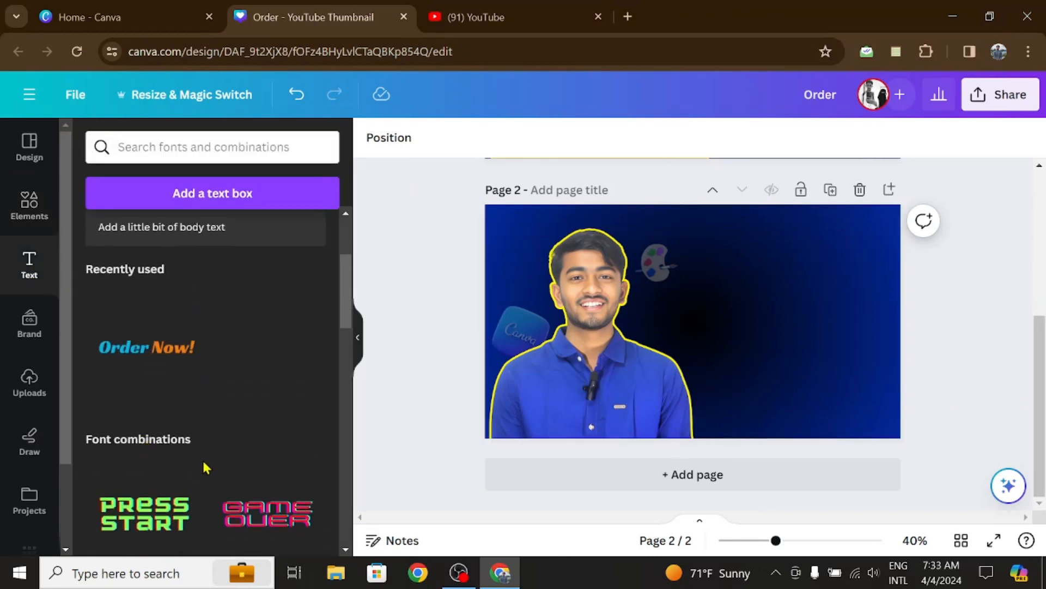
{"action": "scroll", "coordinate": [158, 376], "scroll_direction": "up", "scroll_amount": 3}
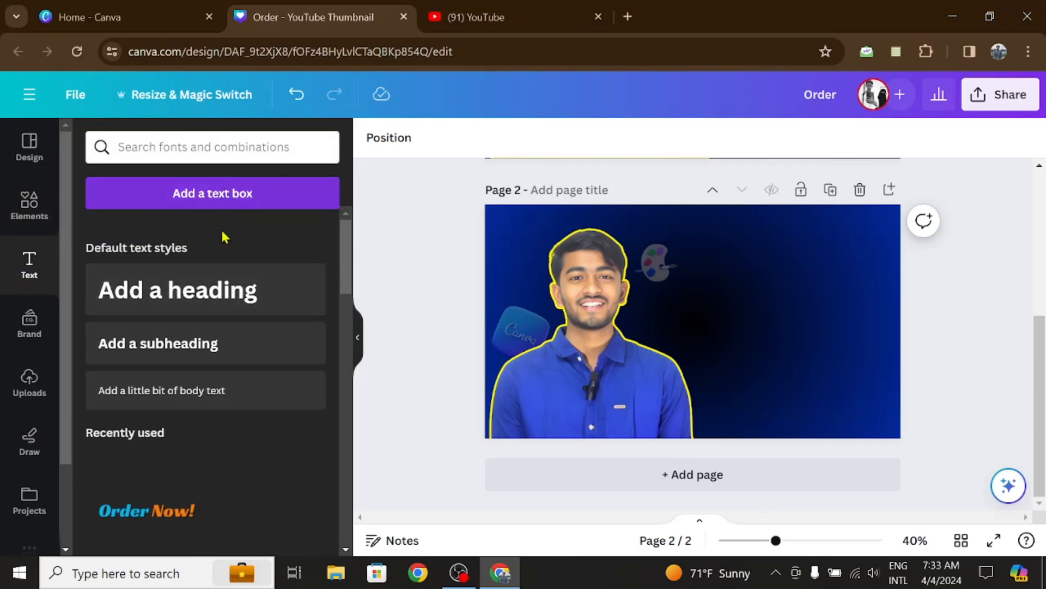
{"action": "scroll", "coordinate": [224, 235], "scroll_direction": "down", "scroll_amount": 5}
{"action": "scroll", "coordinate": [181, 368], "scroll_direction": "down", "scroll_amount": 10}
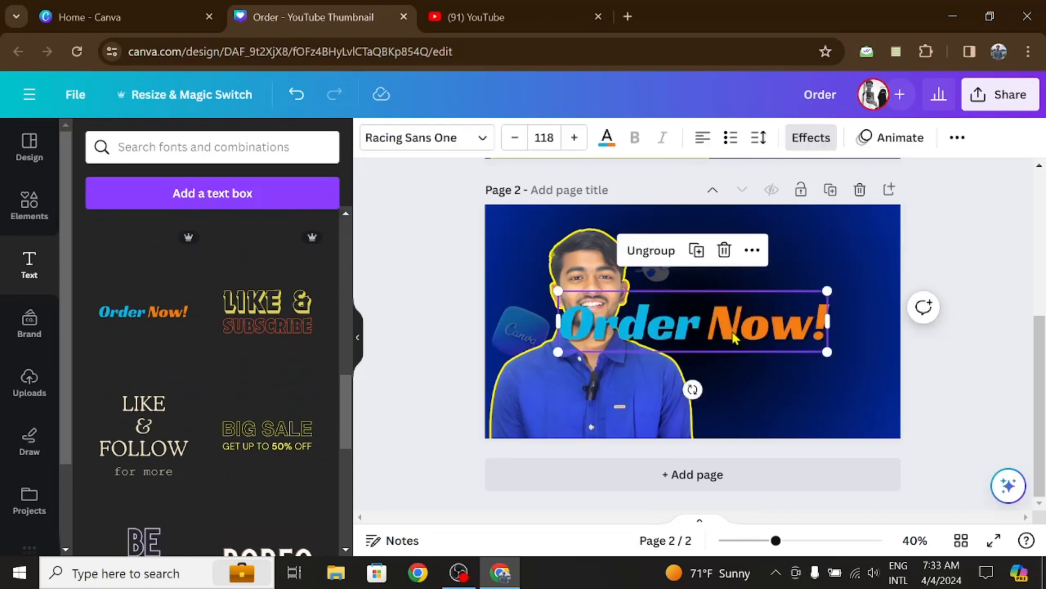
{"action": "left_click_drag", "start_coordinate": [732, 338], "coordinate": [782, 338]}
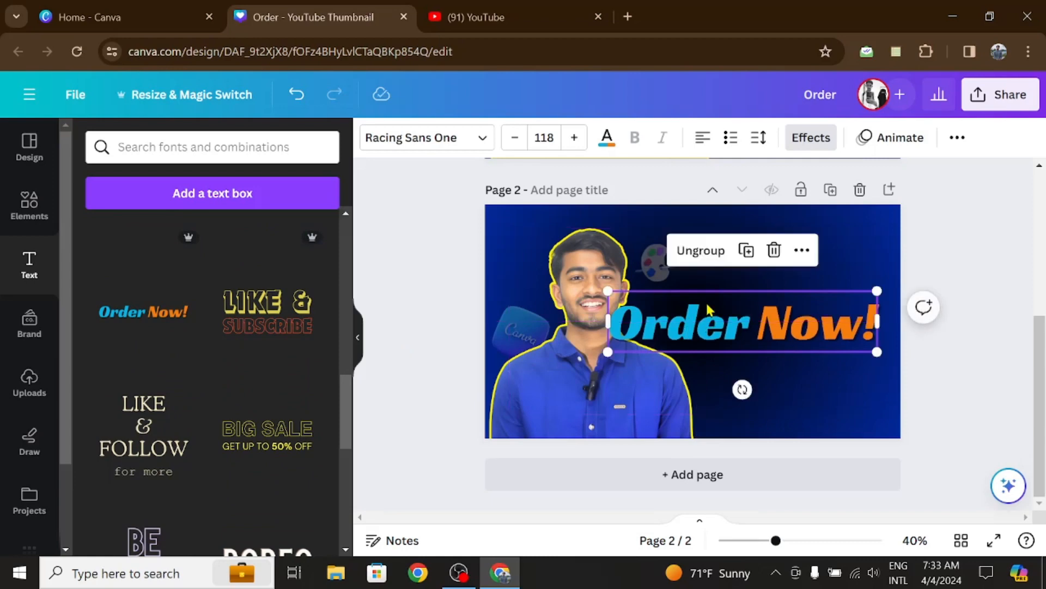
{"action": "left_click", "coordinate": [701, 250]}
{"action": "left_click", "coordinate": [976, 409]}
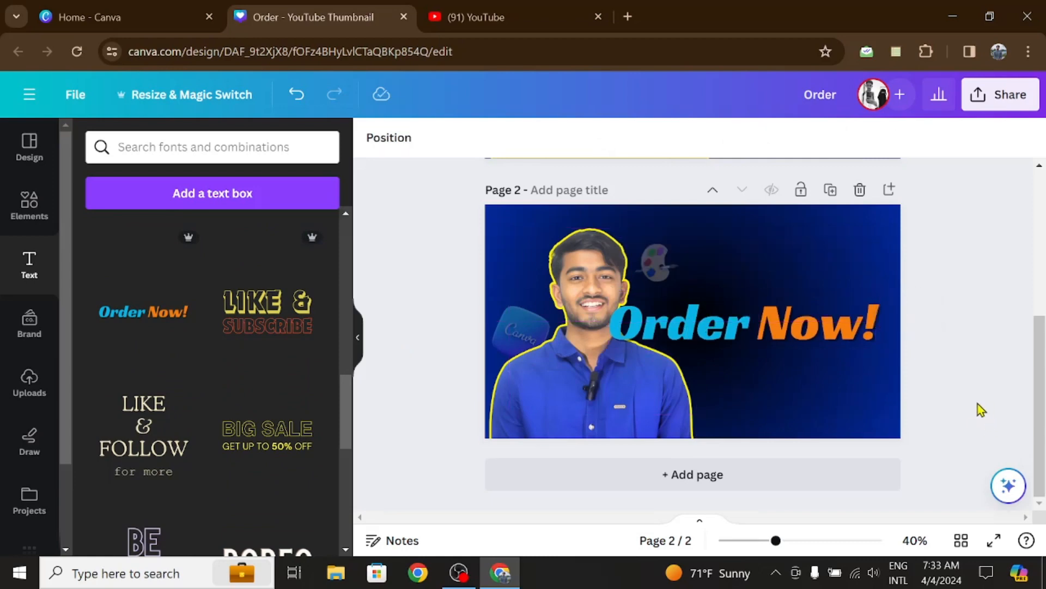
Replace the word "Order" with "Thumbnail" and widen its text box so it fits on one line.
{"action": "left_click", "coordinate": [698, 334]}
{"action": "double_click", "coordinate": [700, 335]}
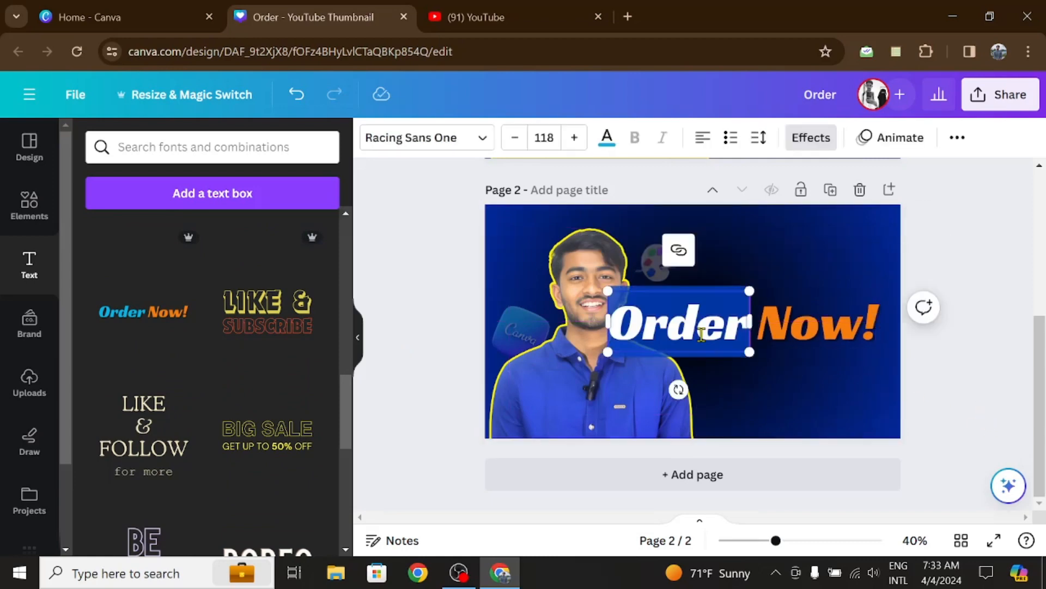
{"action": "key", "text": "BackSpace"}
{"action": "type", "text": "Thu"}
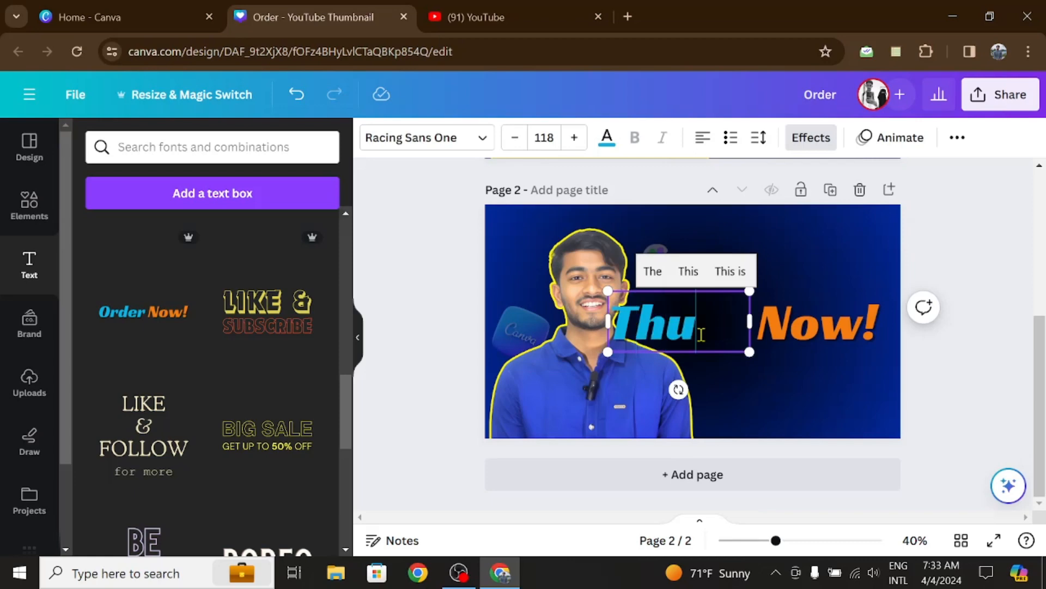
{"action": "type", "text": "mbn"}
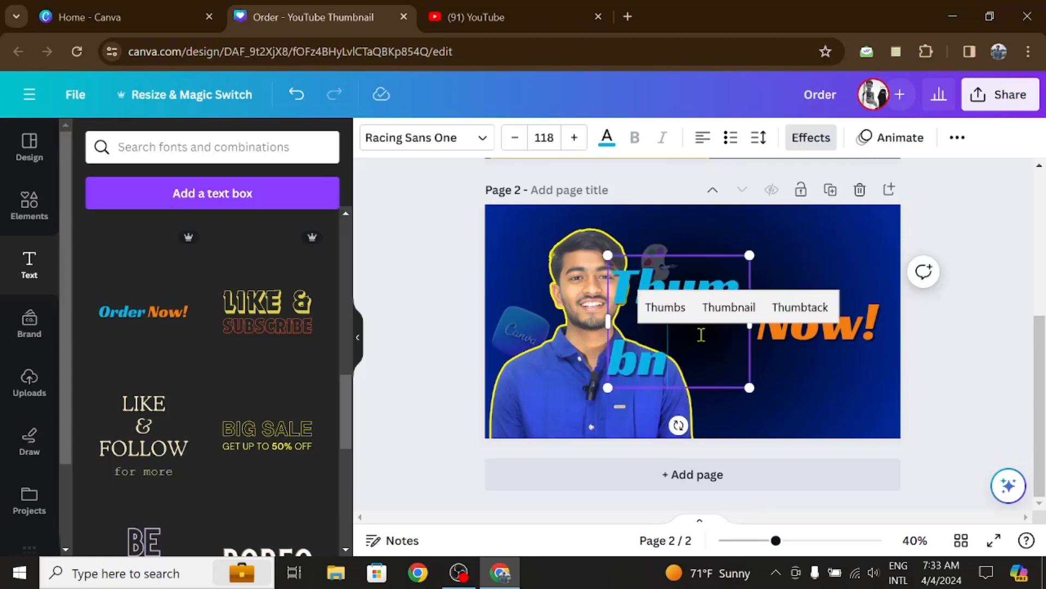
{"action": "type", "text": "ail o"}
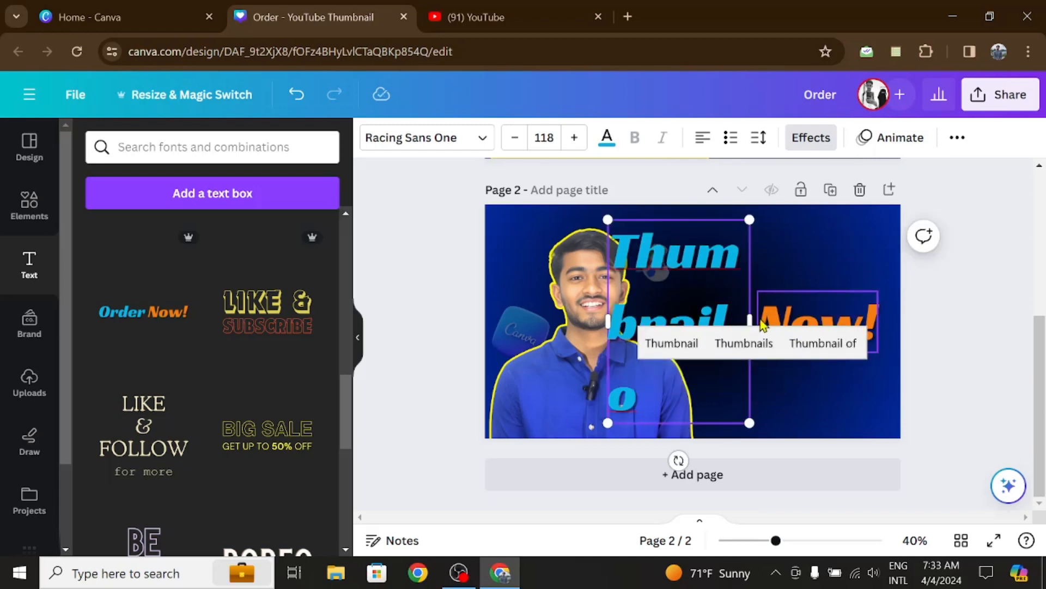
{"action": "left_click_drag", "start_coordinate": [750, 322], "coordinate": [976, 305]}
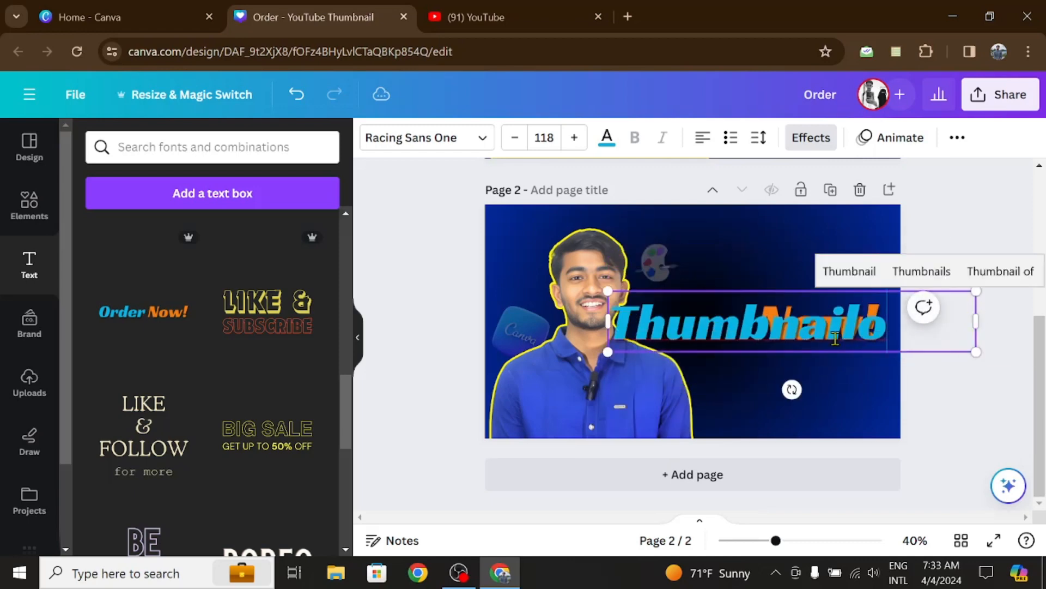
{"action": "key", "text": "BackSpace"}
{"action": "type", "text": "!"}
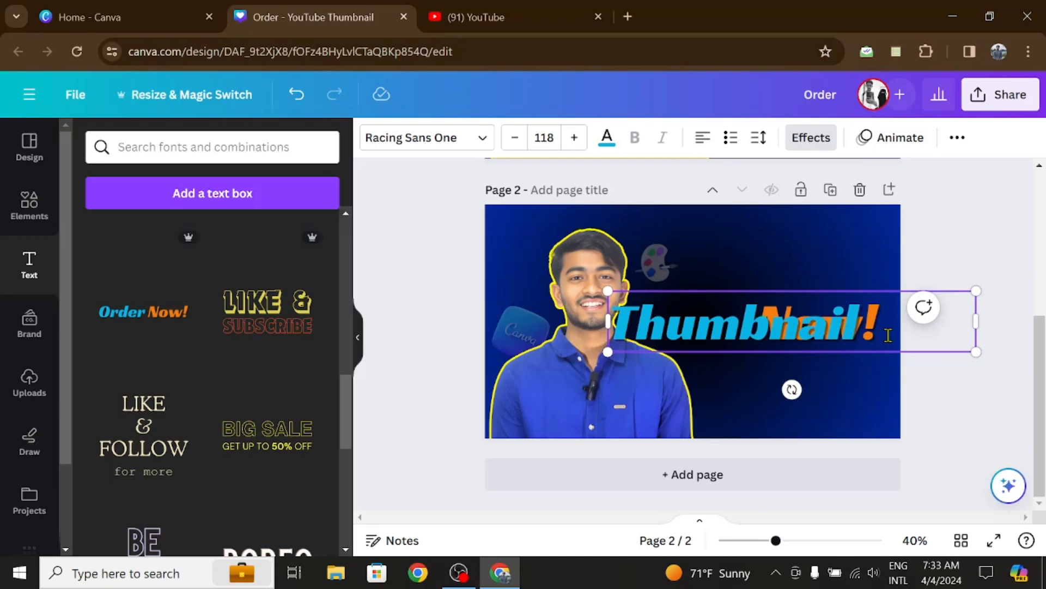
Reduce the "Thumbnail" text to font size 91 and narrow its box to fit the word.
{"action": "left_click", "coordinate": [514, 140]}
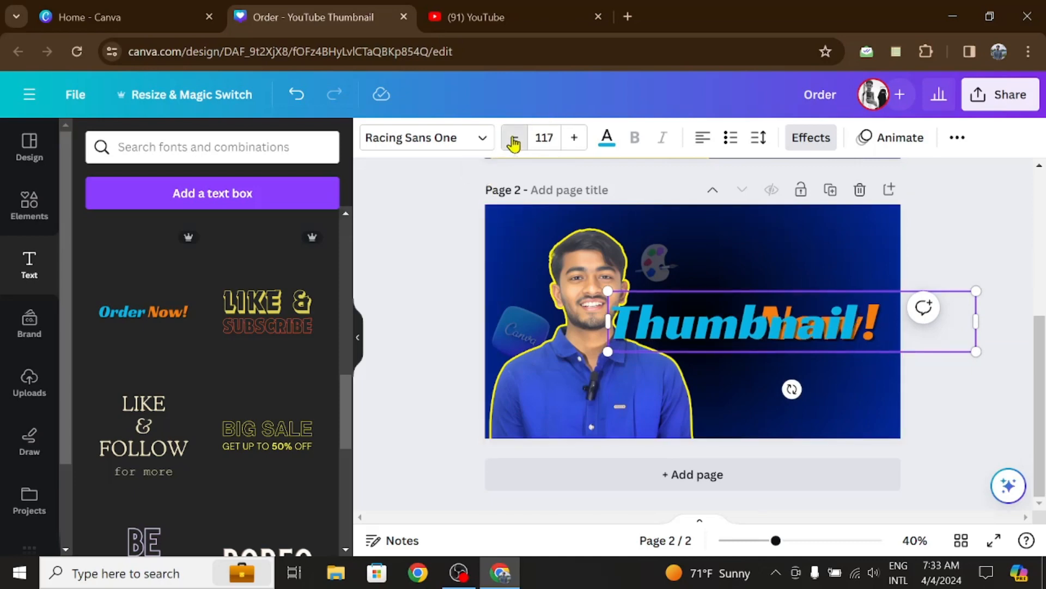
{"action": "left_click", "coordinate": [514, 139]}
{"action": "left_click", "coordinate": [514, 139]}
{"action": "left_click", "coordinate": [514, 139]}
{"action": "left_click", "coordinate": [514, 140]}
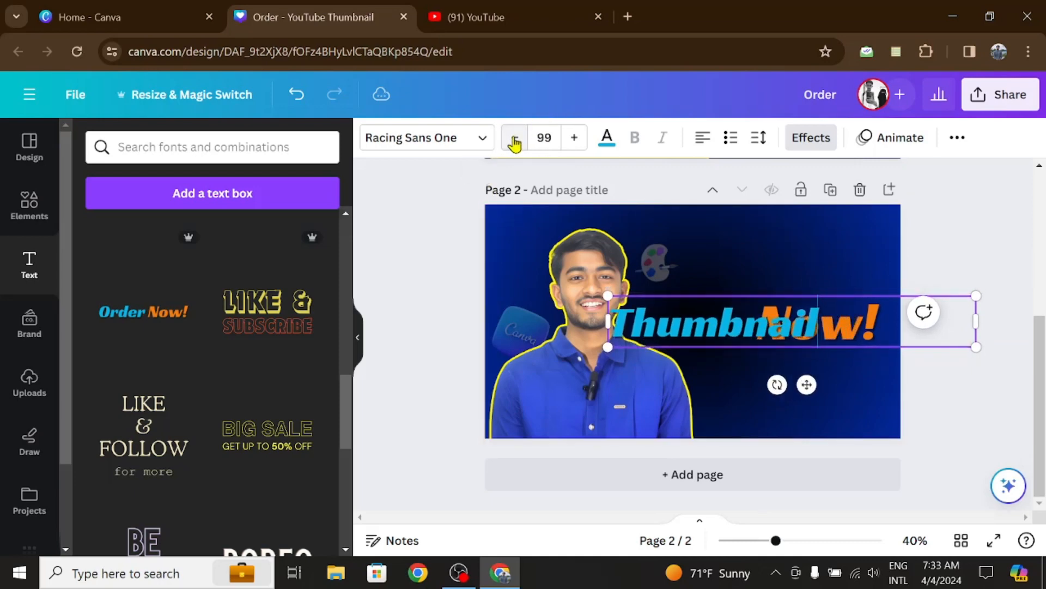
{"action": "left_click", "coordinate": [514, 139]}
{"action": "left_click", "coordinate": [514, 139]}
{"action": "left_click_drag", "start_coordinate": [983, 311], "coordinate": [831, 322]}
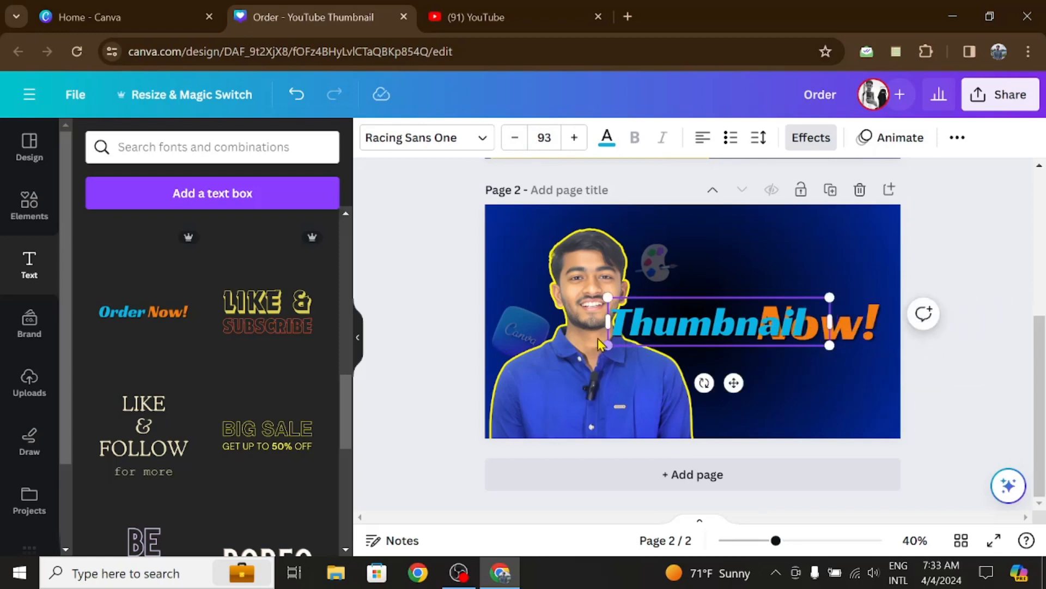
{"action": "left_click", "coordinate": [514, 137]}
{"action": "left_click", "coordinate": [514, 137]}
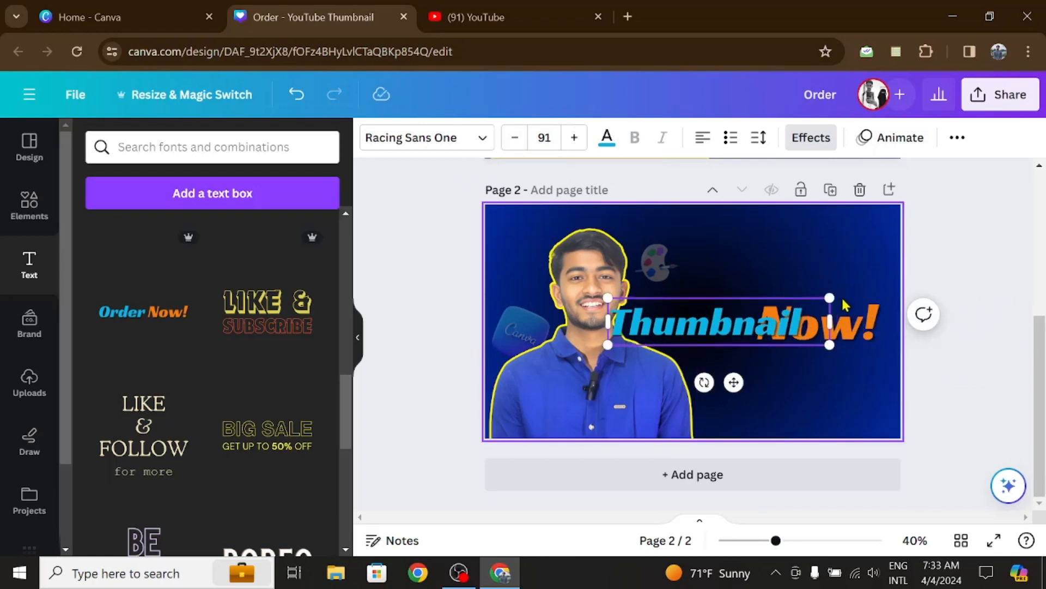
Place "Now!" below "Thumbnail", shift "Thumbnail" clear of the portrait, and replace "Now!" with "Design" on one line.
{"action": "left_click_drag", "start_coordinate": [851, 324], "coordinate": [856, 371]}
{"action": "left_click_drag", "start_coordinate": [730, 326], "coordinate": [781, 319]}
{"action": "left_click", "coordinate": [801, 365]}
{"action": "left_click", "coordinate": [801, 365]}
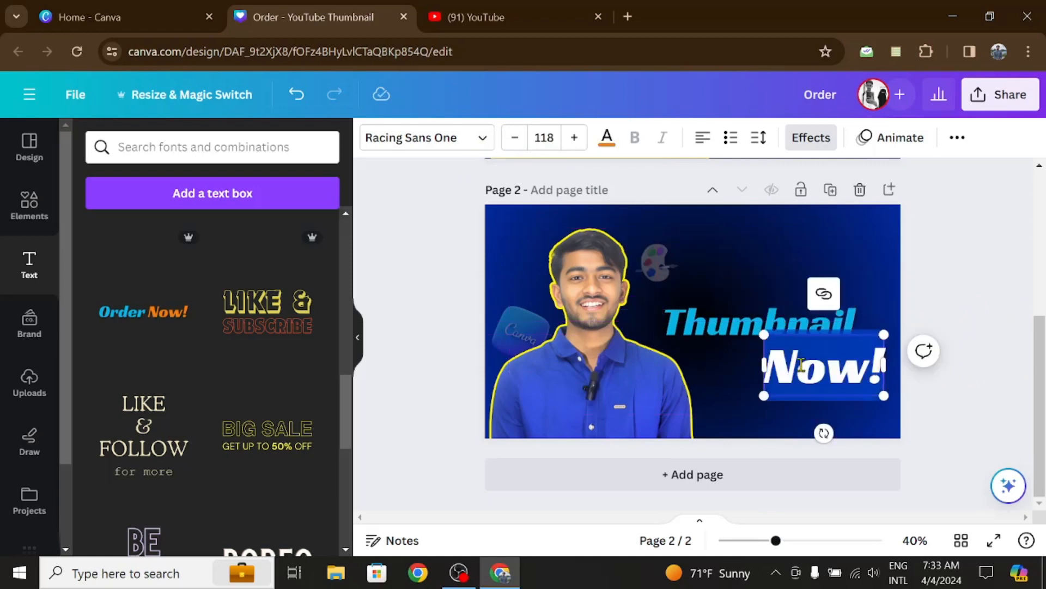
{"action": "type", "text": "De"}
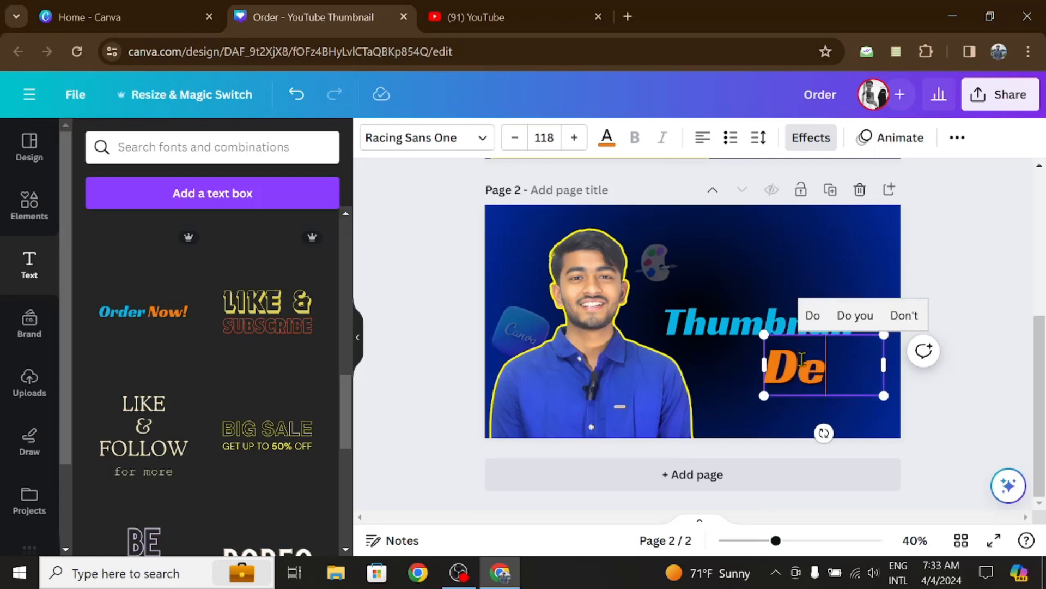
{"action": "type", "text": "s"}
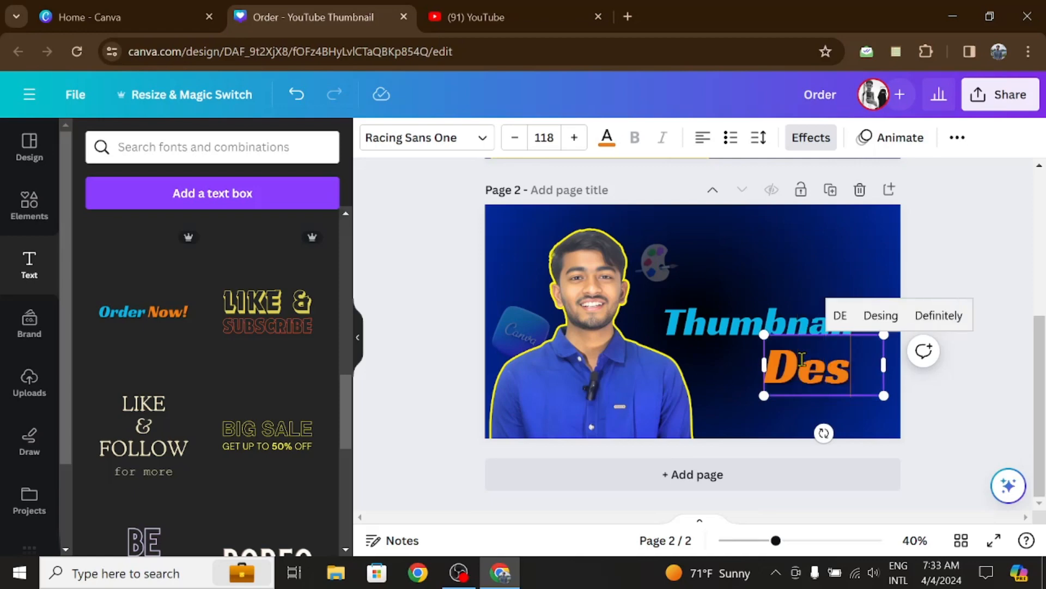
{"action": "type", "text": "ign"}
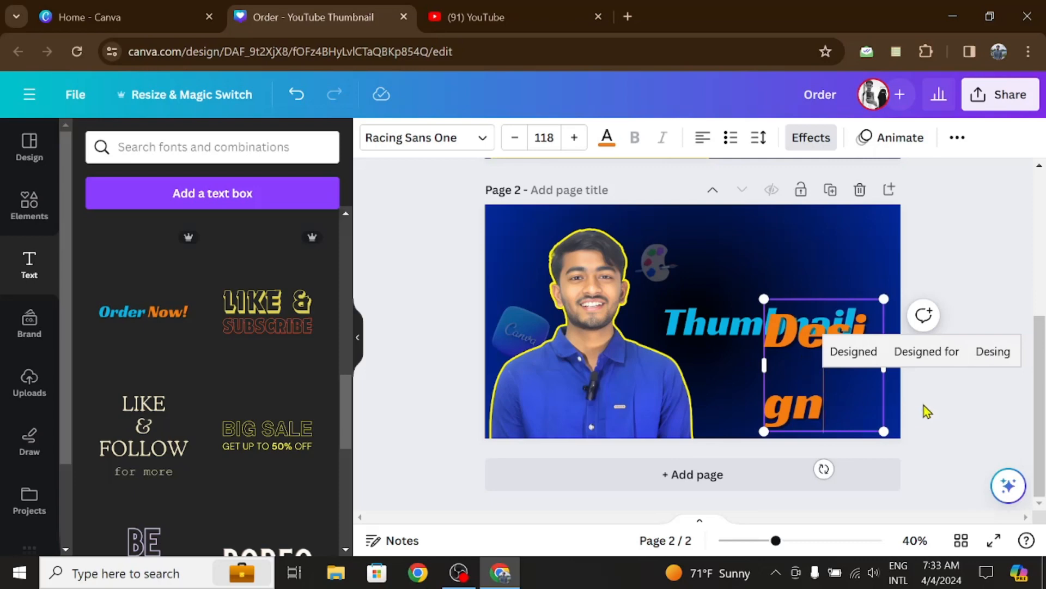
{"action": "left_click_drag", "start_coordinate": [884, 374], "coordinate": [947, 367]}
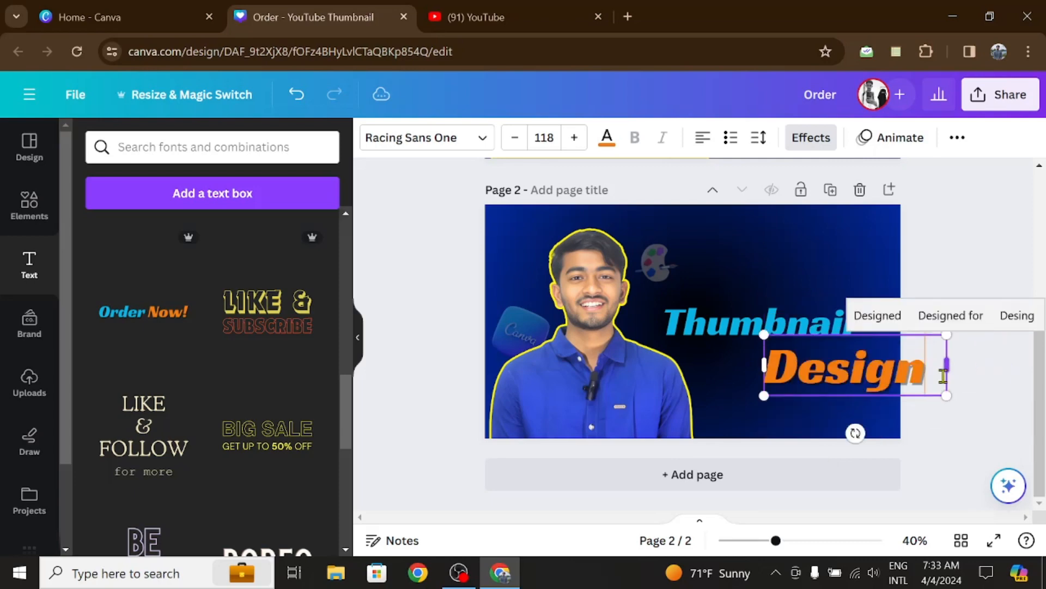
Reduce the "Design" text to font size 95.
{"action": "left_click", "coordinate": [515, 137]}
{"action": "left_click", "coordinate": [515, 137]}
{"action": "left_click", "coordinate": [515, 137]}
{"action": "left_click", "coordinate": [515, 137]}
{"action": "left_click", "coordinate": [515, 138]}
{"action": "left_click", "coordinate": [515, 138]}
{"action": "left_click", "coordinate": [515, 138]}
{"action": "left_click", "coordinate": [515, 137]}
{"action": "left_click", "coordinate": [515, 138]}
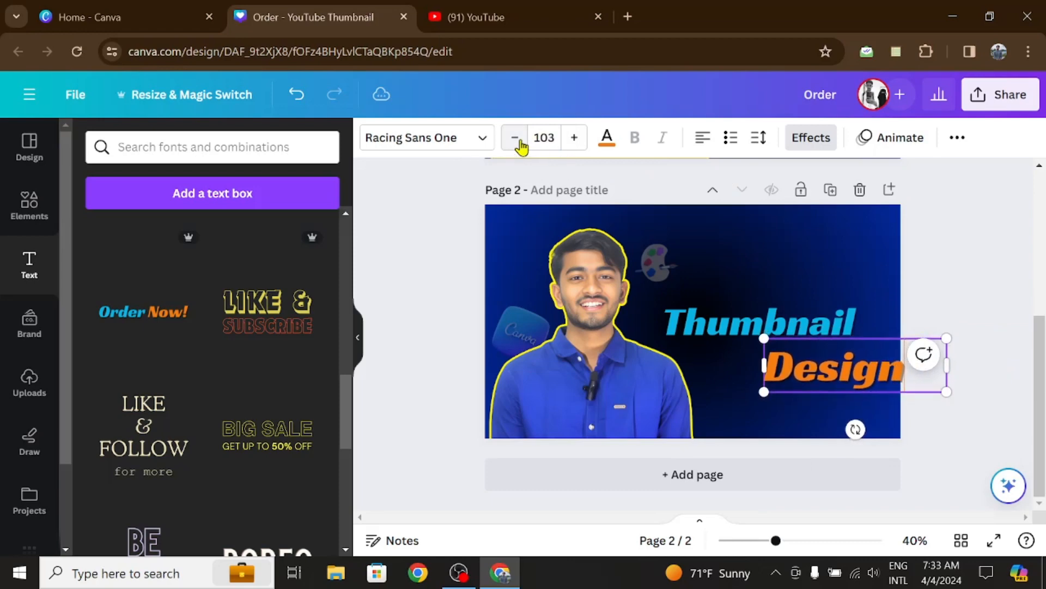
{"action": "left_click", "coordinate": [515, 138]}
{"action": "left_click", "coordinate": [515, 138]}
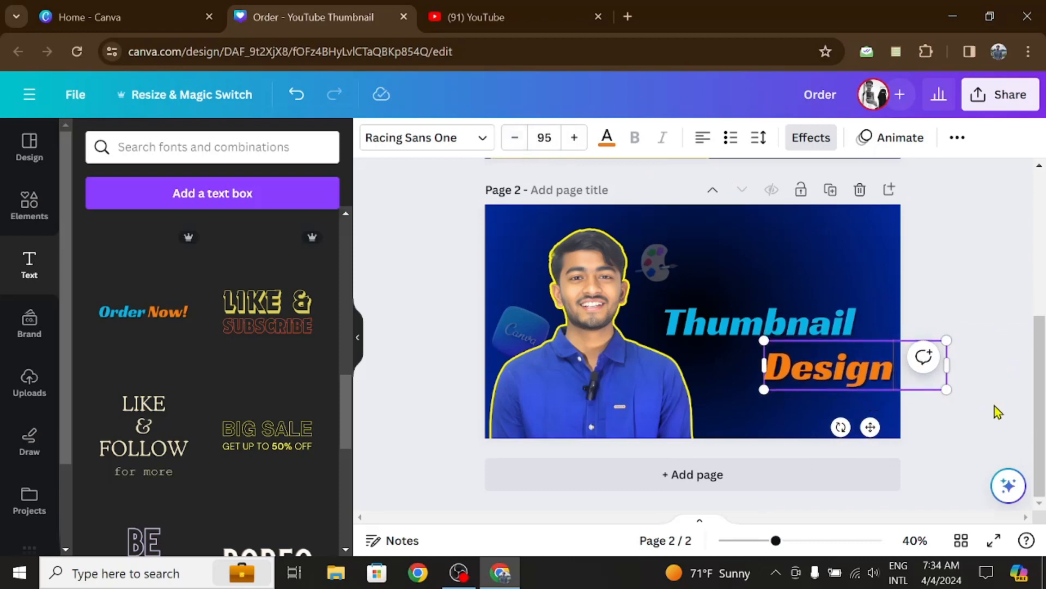
Move "Design" under "Thumbnail" and narrow its text box to fit the word.
{"action": "left_click_drag", "start_coordinate": [874, 371], "coordinate": [817, 365]}
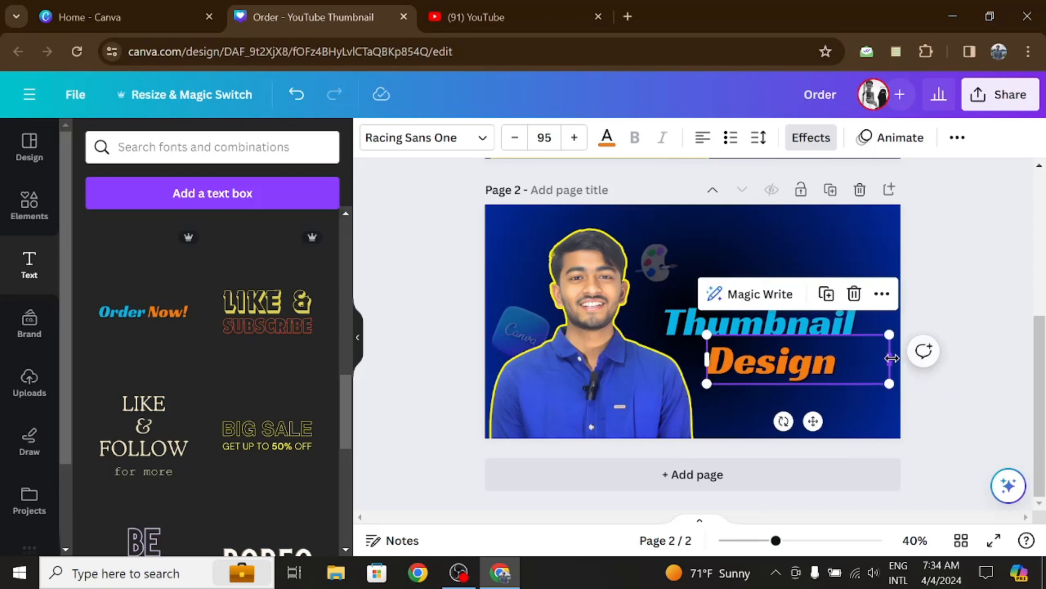
{"action": "left_click_drag", "start_coordinate": [892, 358], "coordinate": [854, 358]}
{"action": "left_click_drag", "start_coordinate": [779, 354], "coordinate": [788, 364]}
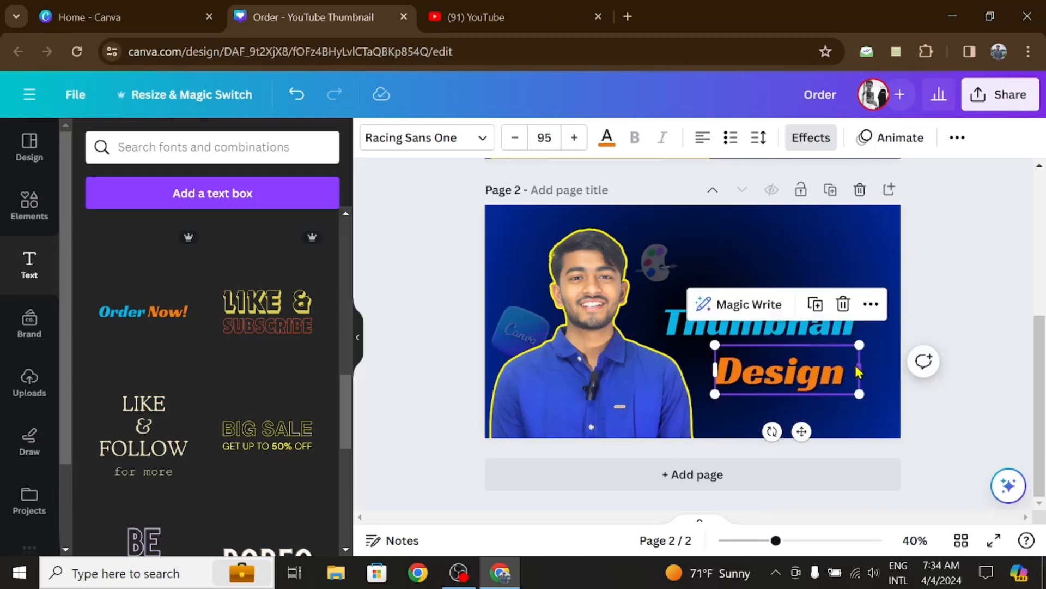
{"action": "left_click_drag", "start_coordinate": [857, 372], "coordinate": [853, 371]}
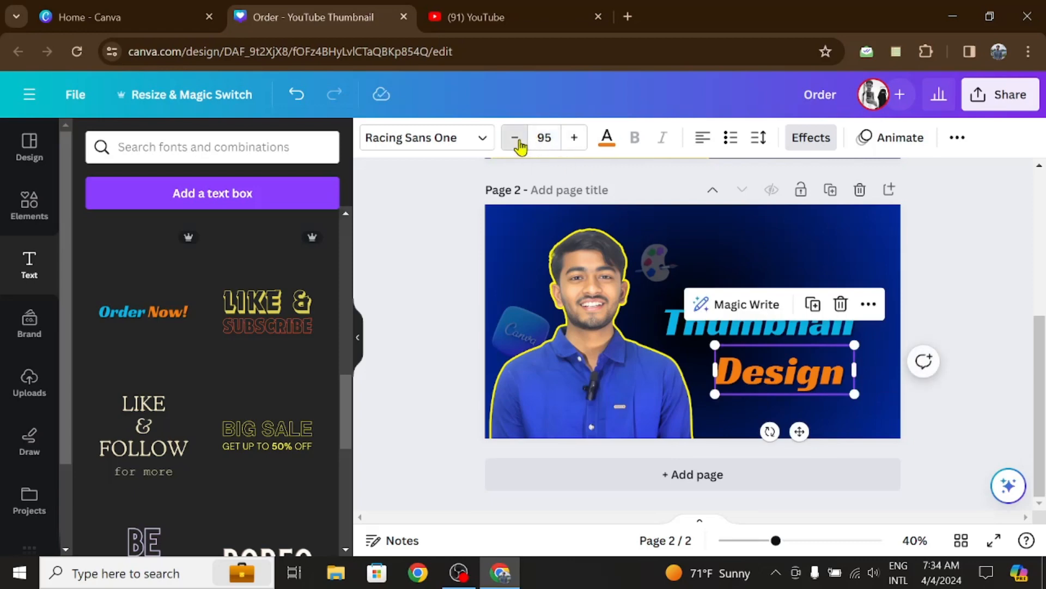
Set the "Design" text to font size 91, raise "Thumbnail" slightly, and line up "Design" beneath its right end.
{"action": "left_click", "coordinate": [515, 137]}
{"action": "left_click", "coordinate": [514, 137]}
{"action": "left_click", "coordinate": [515, 137]}
{"action": "left_click", "coordinate": [515, 138]}
{"action": "left_click_drag", "start_coordinate": [804, 362], "coordinate": [810, 360]}
{"action": "left_click_drag", "start_coordinate": [765, 327], "coordinate": [761, 315]}
{"action": "left_click_drag", "start_coordinate": [789, 371], "coordinate": [827, 366]}
{"action": "left_click", "coordinate": [982, 307]}
Change the text color of "Design" to the yellow from the document colors.
{"action": "double_click", "coordinate": [831, 361]}
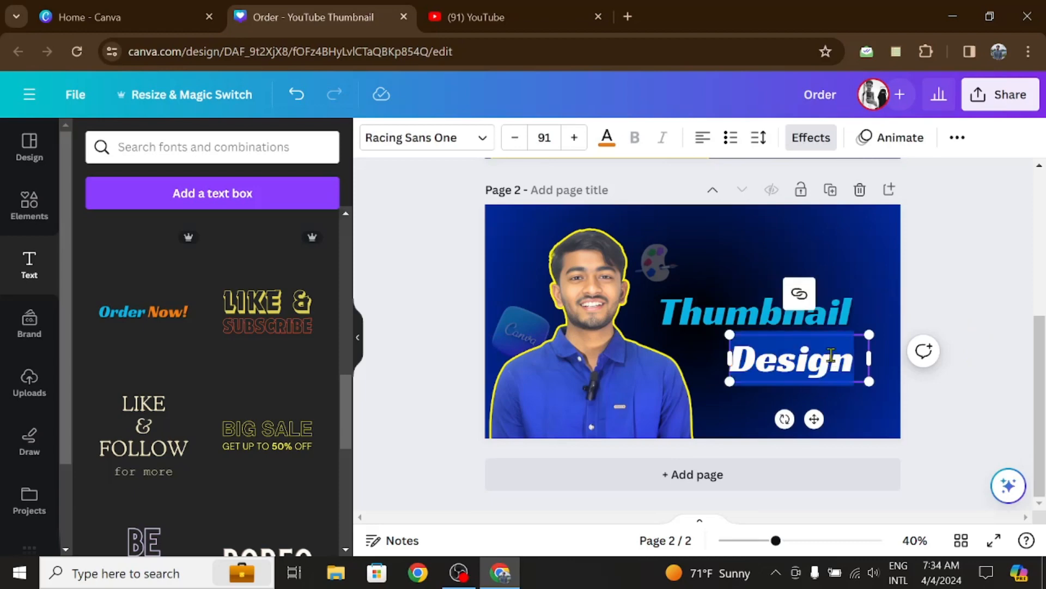
{"action": "left_click", "coordinate": [607, 138]}
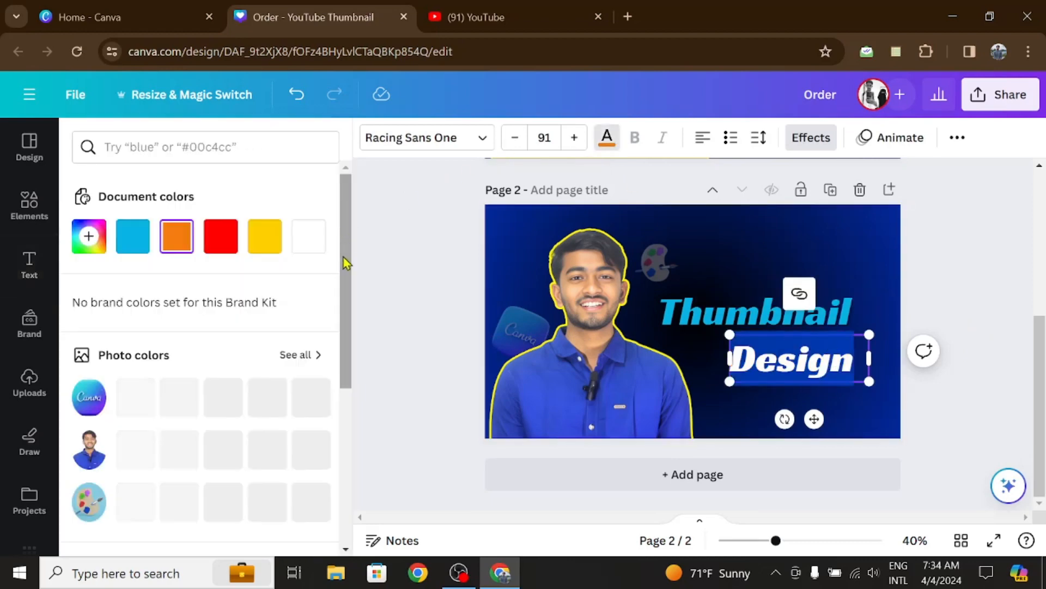
{"action": "left_click", "coordinate": [265, 236]}
{"action": "key", "text": "Escape"}
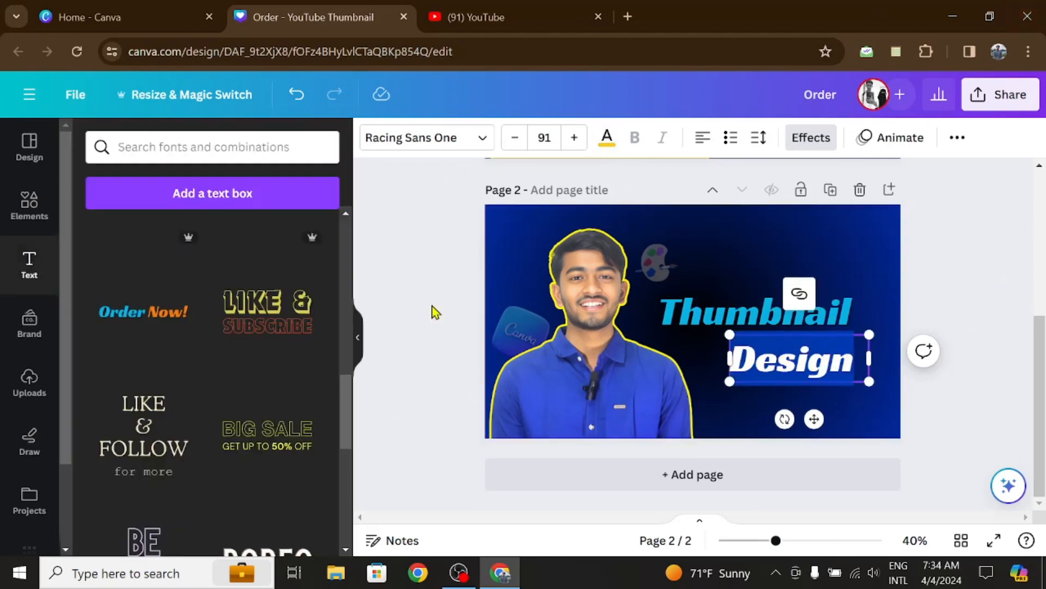
Add a rounded square in red and stretch it into a wide bar behind the word "Design".
{"action": "left_click", "coordinate": [24, 210]}
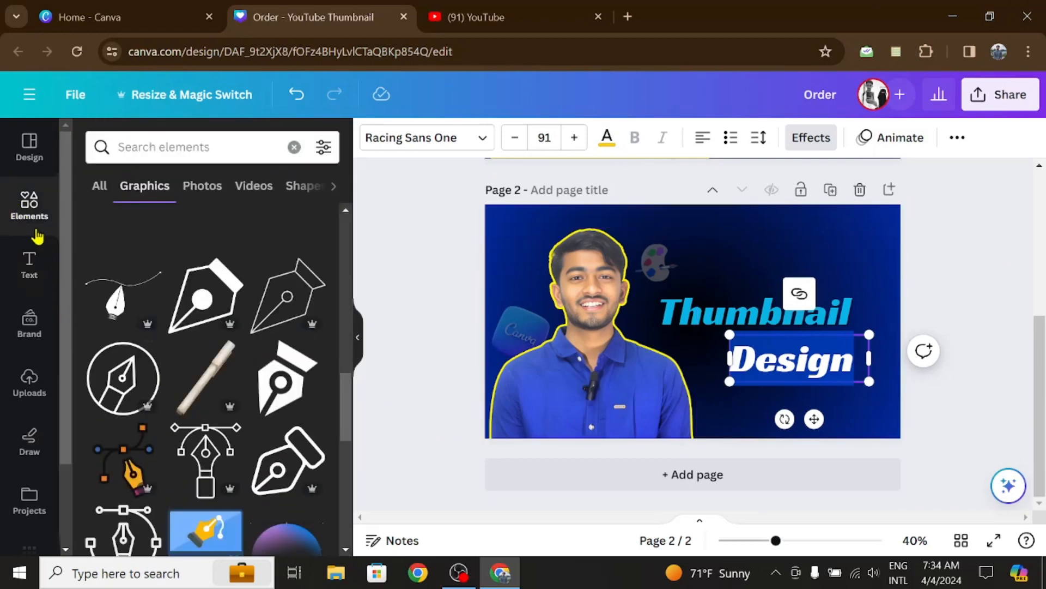
{"action": "left_click", "coordinate": [294, 147]}
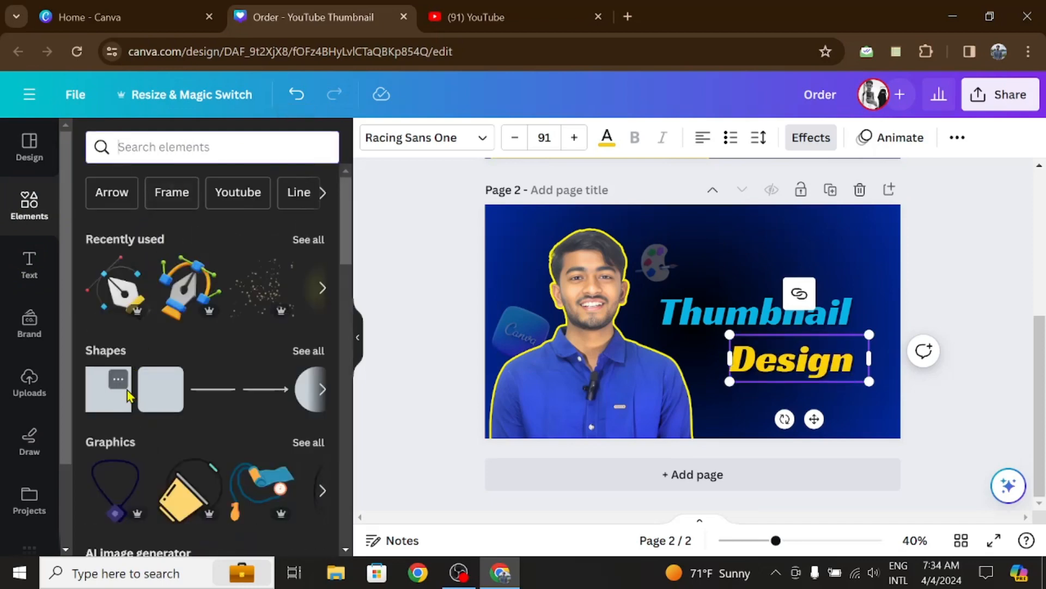
{"action": "left_click", "coordinate": [192, 151]}
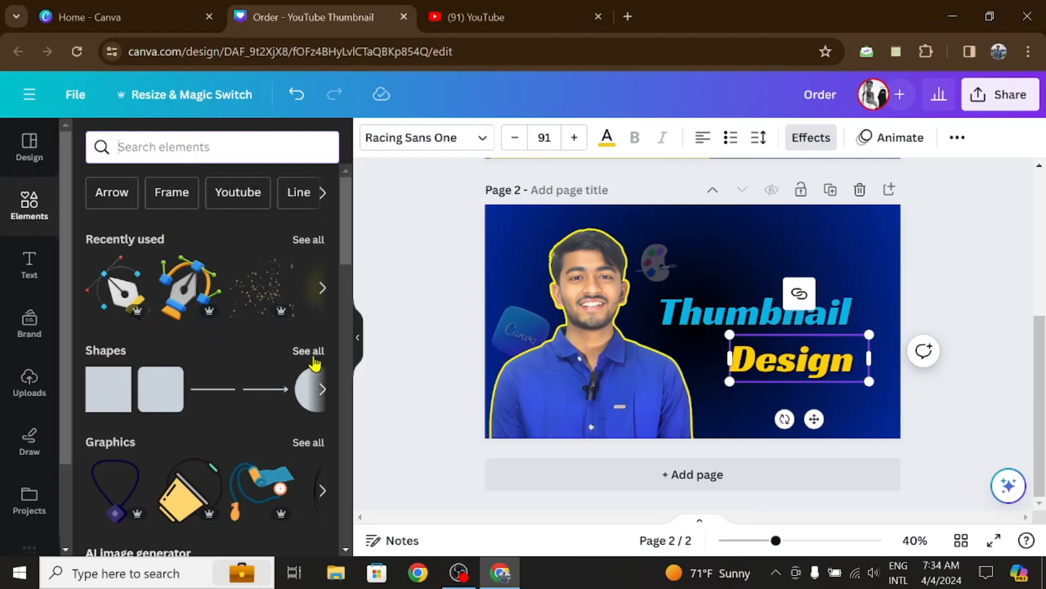
{"action": "left_click", "coordinate": [156, 395]}
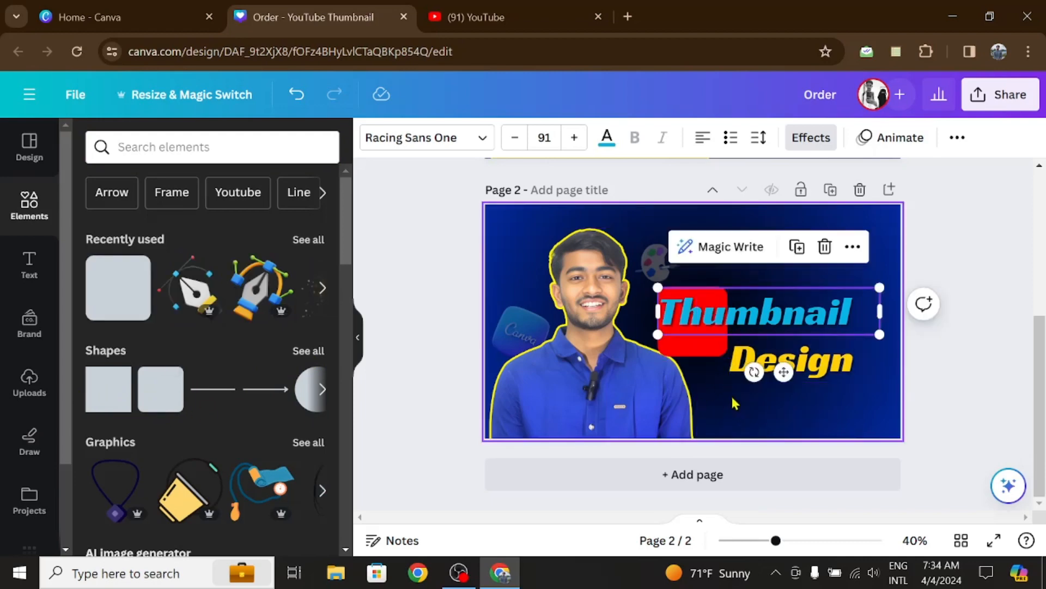
{"action": "left_click_drag", "start_coordinate": [699, 350], "coordinate": [717, 377]}
{"action": "mouse_move", "coordinate": [725, 397]}
{"action": "left_mouse_down"}
{"action": "mouse_move", "coordinate": [734, 386]}
{"action": "mouse_move", "coordinate": [730, 403]}
{"action": "mouse_move", "coordinate": [731, 389]}
{"action": "left_mouse_up"}
{"action": "left_click_drag", "start_coordinate": [727, 377], "coordinate": [866, 356]}
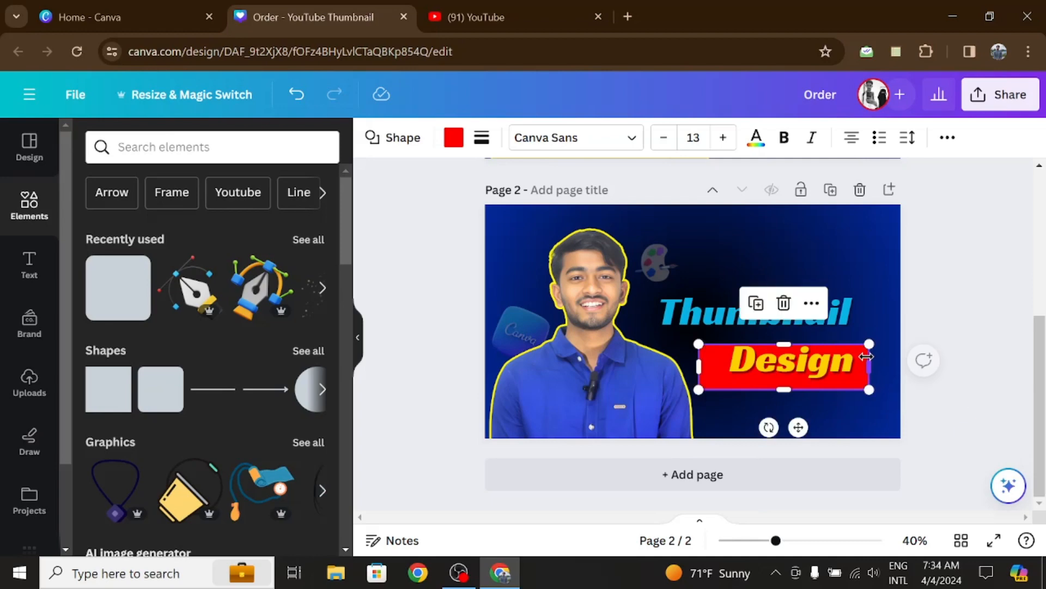
Nudge the red bar up and center it behind the word "Design".
{"action": "key", "text": "Up"}
{"action": "key", "text": "Up"}
{"action": "key", "text": "Up"}
{"action": "key", "text": "Up"}
{"action": "key", "text": "Up"}
{"action": "key", "text": "Up"}
{"action": "key", "text": "Up"}
{"action": "key", "text": "Up"}
{"action": "key", "text": "Up"}
{"action": "key", "text": "Up"}
{"action": "key", "text": "Up"}
{"action": "key", "text": "Up"}
{"action": "key", "text": "Up"}
{"action": "key", "text": "Up"}
{"action": "key", "text": "Up"}
{"action": "key", "text": "Up"}
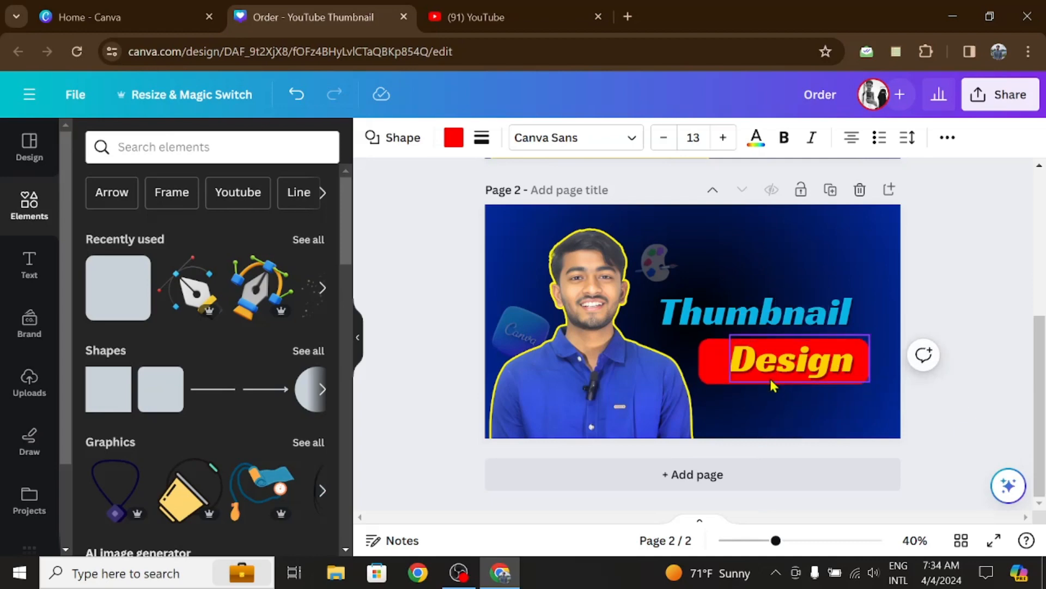
{"action": "left_click", "coordinate": [771, 378]}
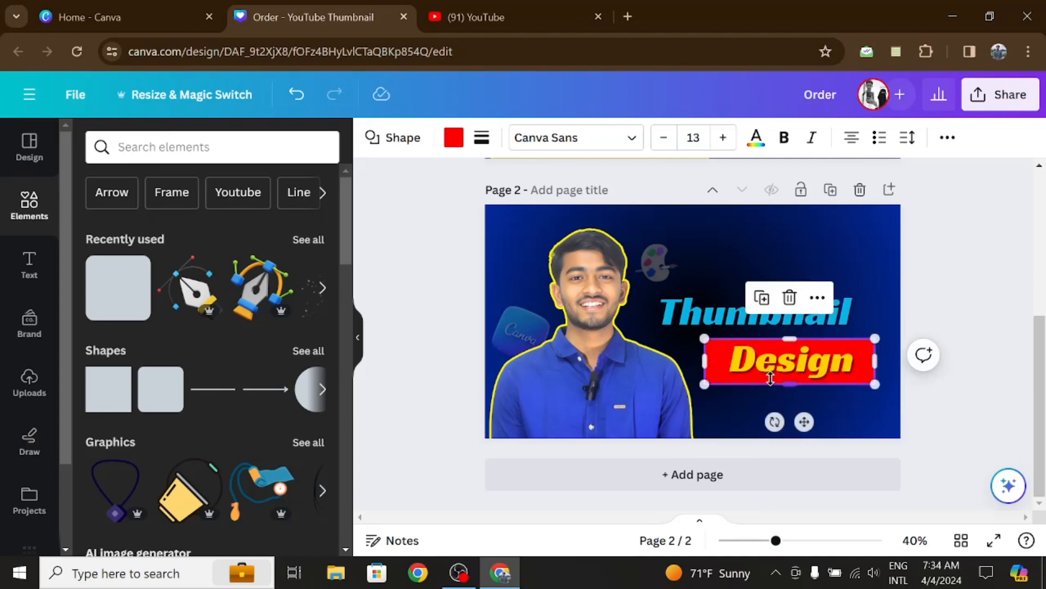
Fine-tune the bar's solid fill to a bright red.
{"action": "left_click", "coordinate": [450, 141]}
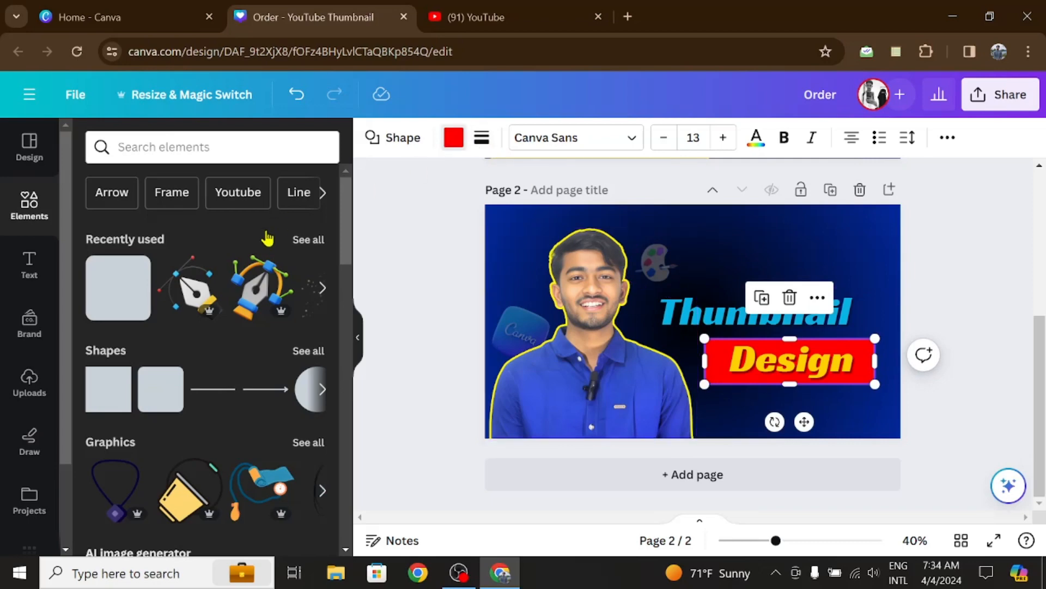
{"action": "left_click", "coordinate": [264, 236]}
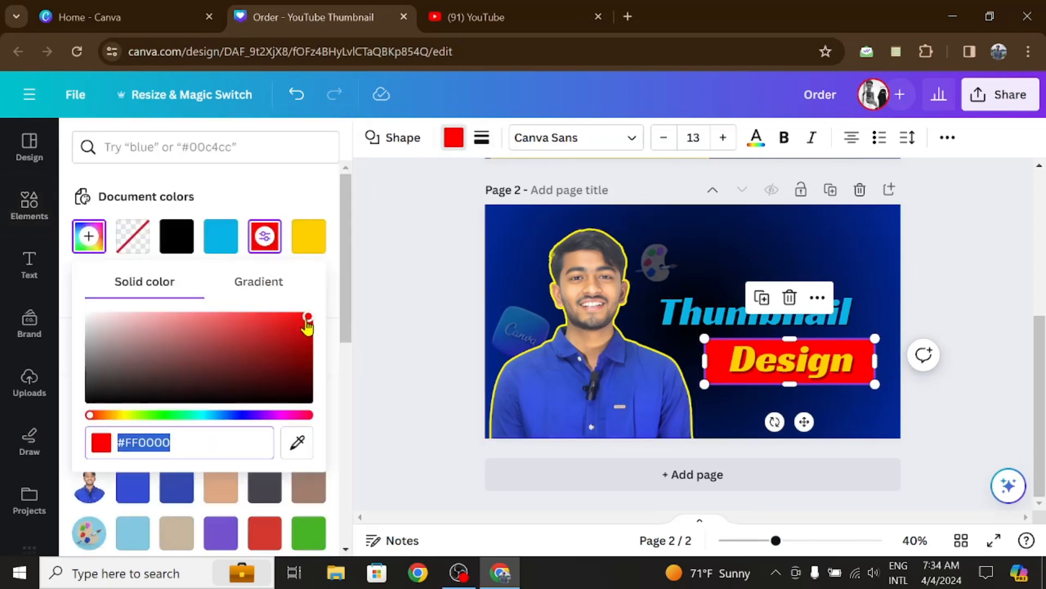
{"action": "mouse_move", "coordinate": [306, 323]}
{"action": "left_mouse_down"}
{"action": "mouse_move", "coordinate": [264, 313]}
{"action": "mouse_move", "coordinate": [308, 316]}
{"action": "left_mouse_up"}
{"action": "left_click", "coordinate": [385, 273]}
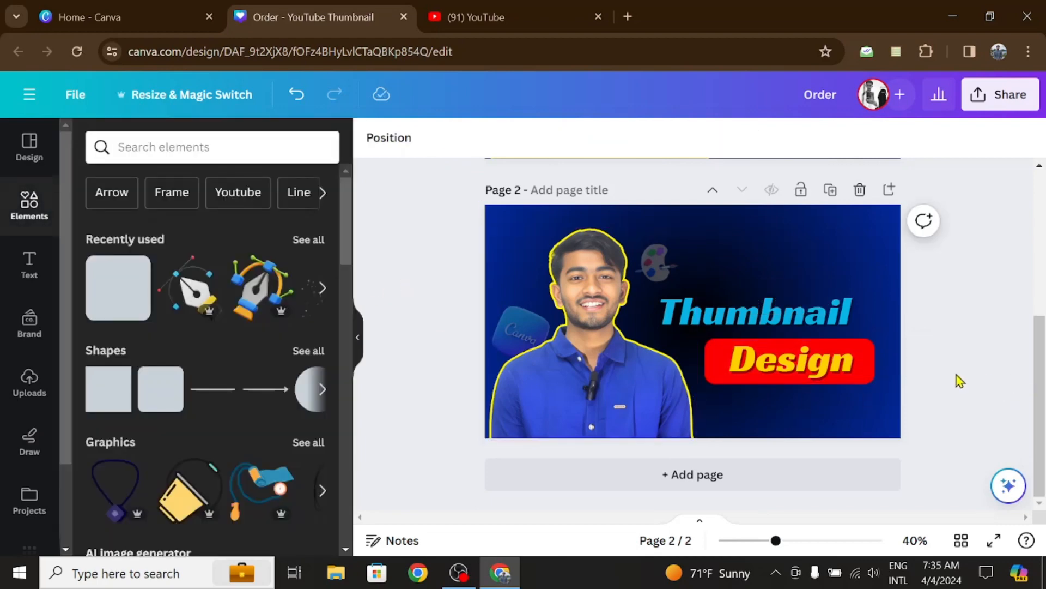
Select "Design" and its red bar together, scale both down slightly and shift them under "Thumbnail".
{"action": "left_click_drag", "start_coordinate": [752, 398], "coordinate": [823, 374]}
{"action": "left_click_drag", "start_coordinate": [706, 384], "coordinate": [722, 378]}
{"action": "left_click_drag", "start_coordinate": [809, 357], "coordinate": [787, 357]}
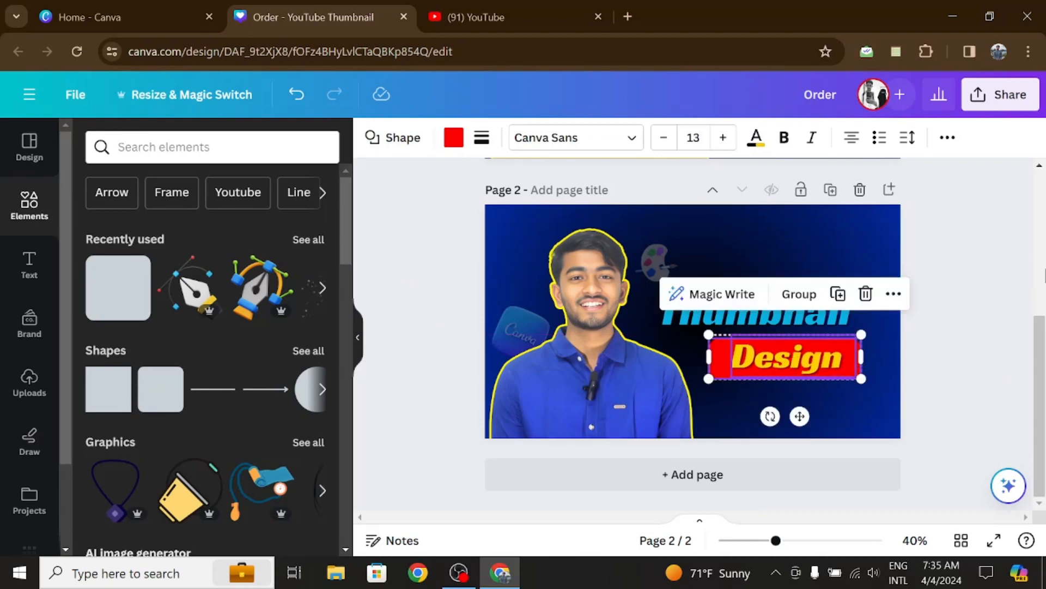
{"action": "left_click", "coordinate": [1015, 263]}
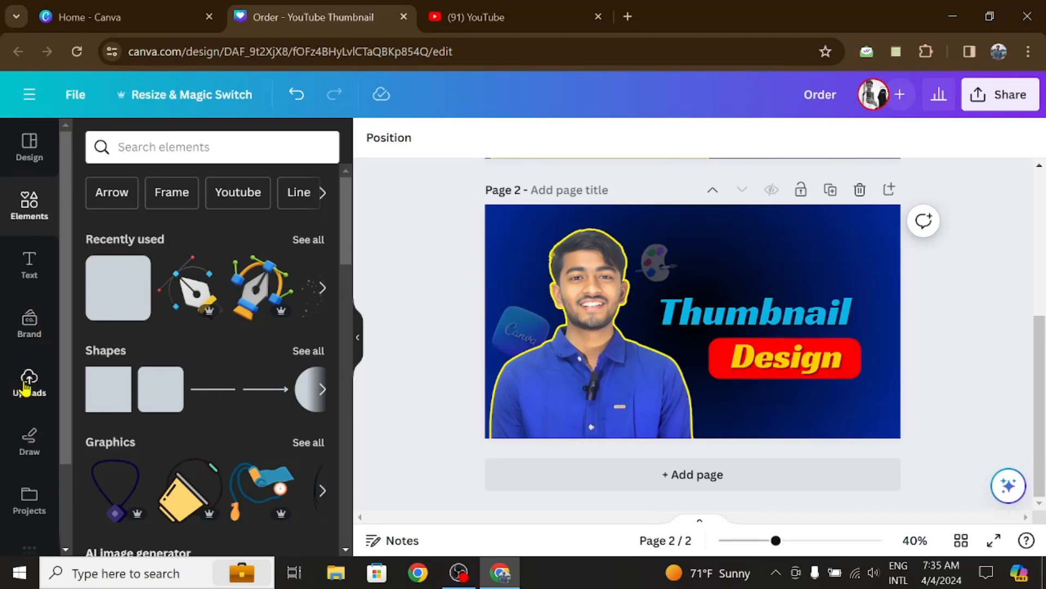
Search the graphics for "youtube logo" and add the round red YouTube logo at the right end of "Thumbnail".
{"action": "left_click", "coordinate": [211, 151]}
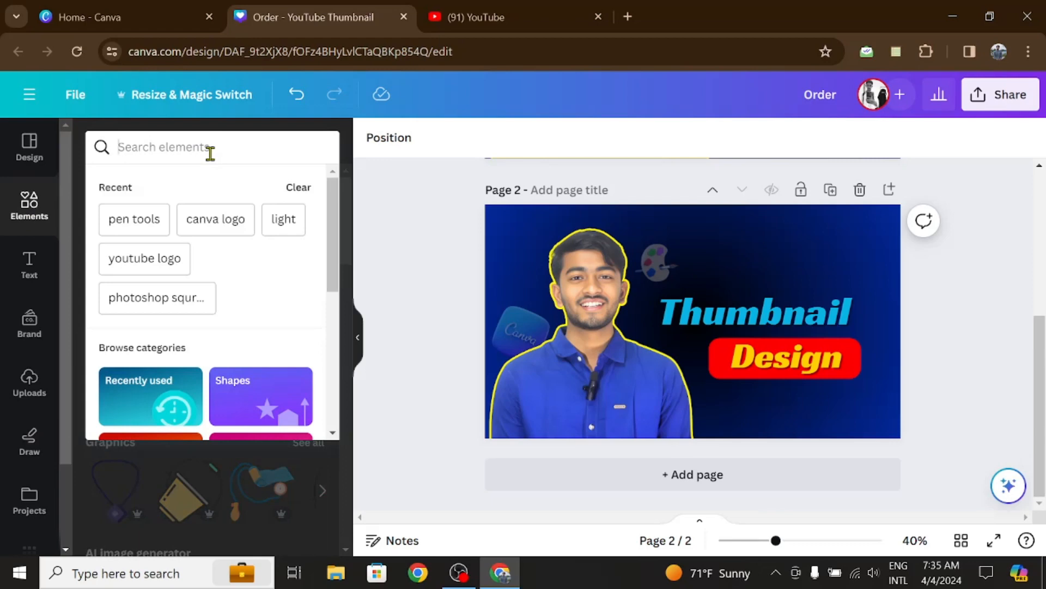
{"action": "type", "text": "yo"}
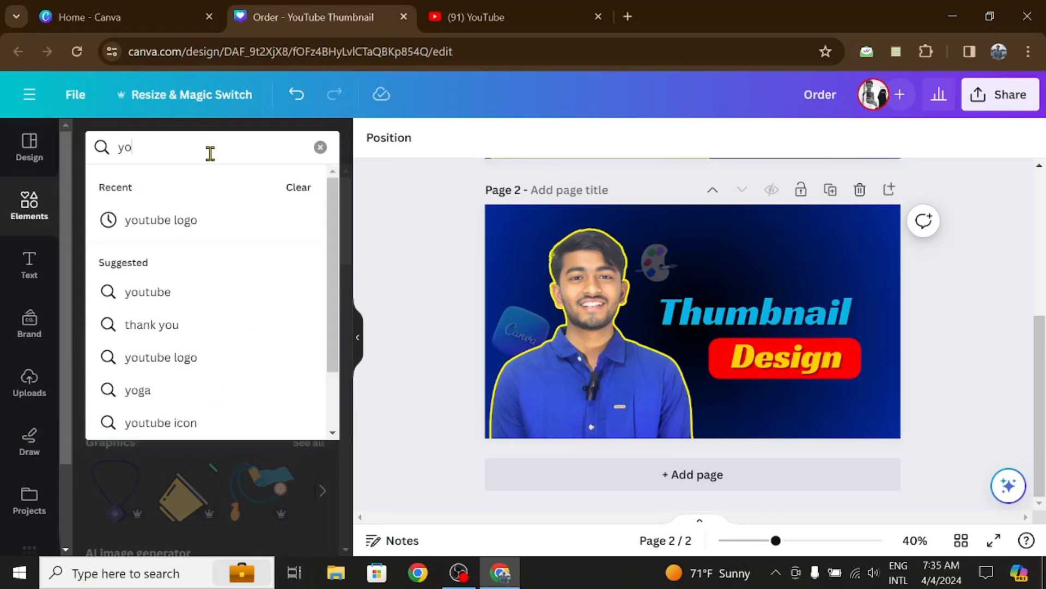
{"action": "key", "text": "Down"}
{"action": "key", "text": "Return"}
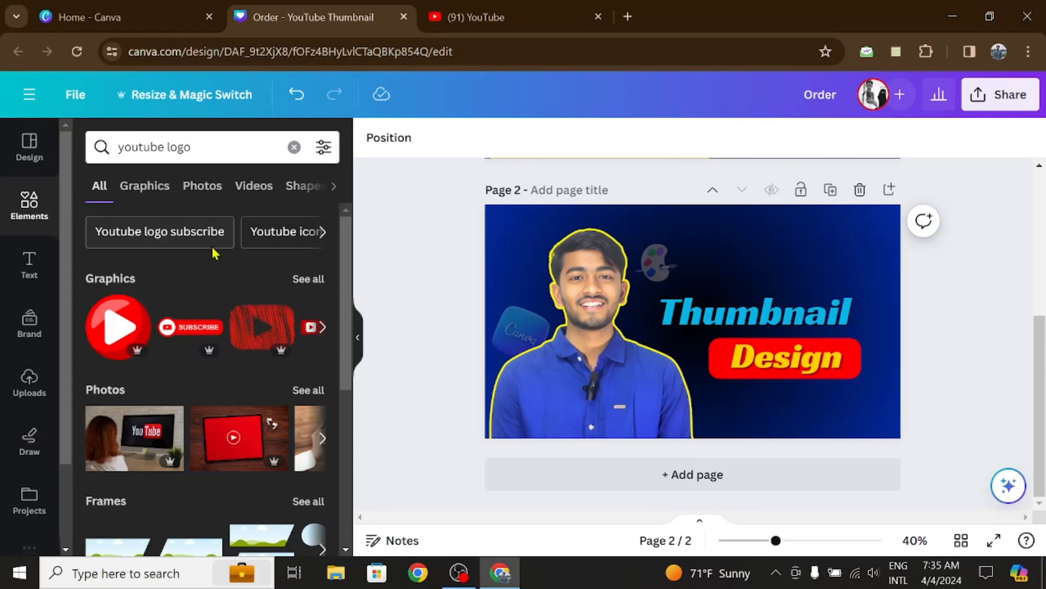
{"action": "left_click", "coordinate": [158, 192]}
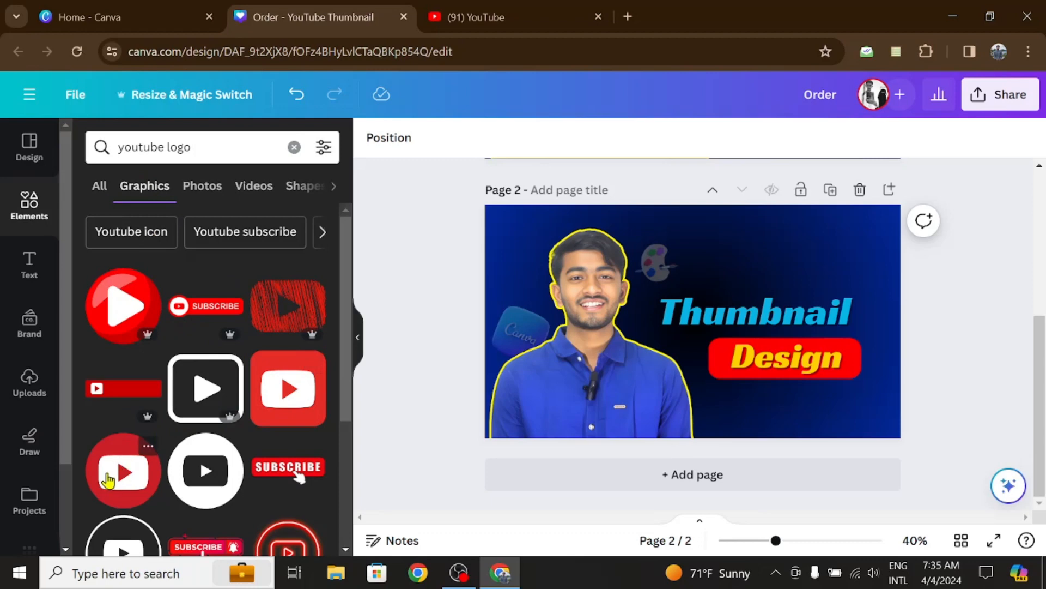
{"action": "scroll", "coordinate": [140, 477], "scroll_direction": "down", "scroll_amount": 10}
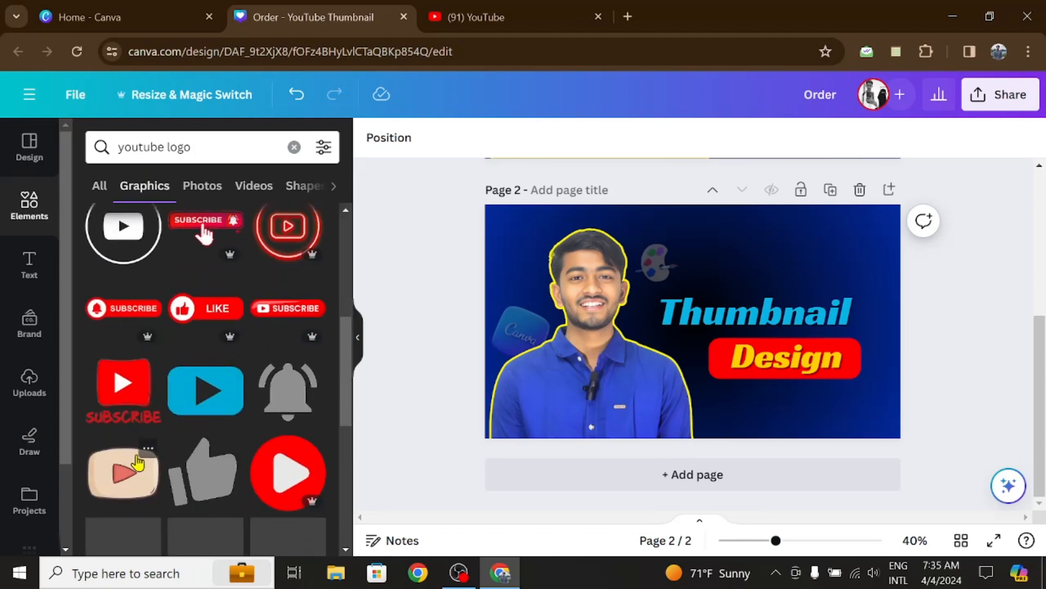
{"action": "scroll", "coordinate": [145, 371], "scroll_direction": "up", "scroll_amount": 5}
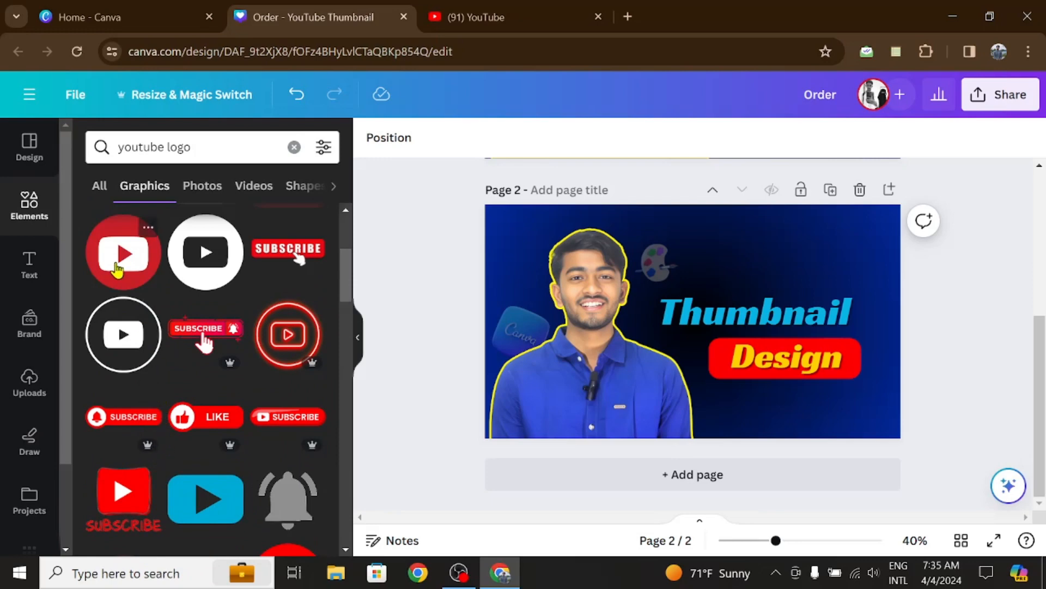
{"action": "left_click", "coordinate": [116, 268]}
{"action": "left_click_drag", "start_coordinate": [695, 319], "coordinate": [872, 321]}
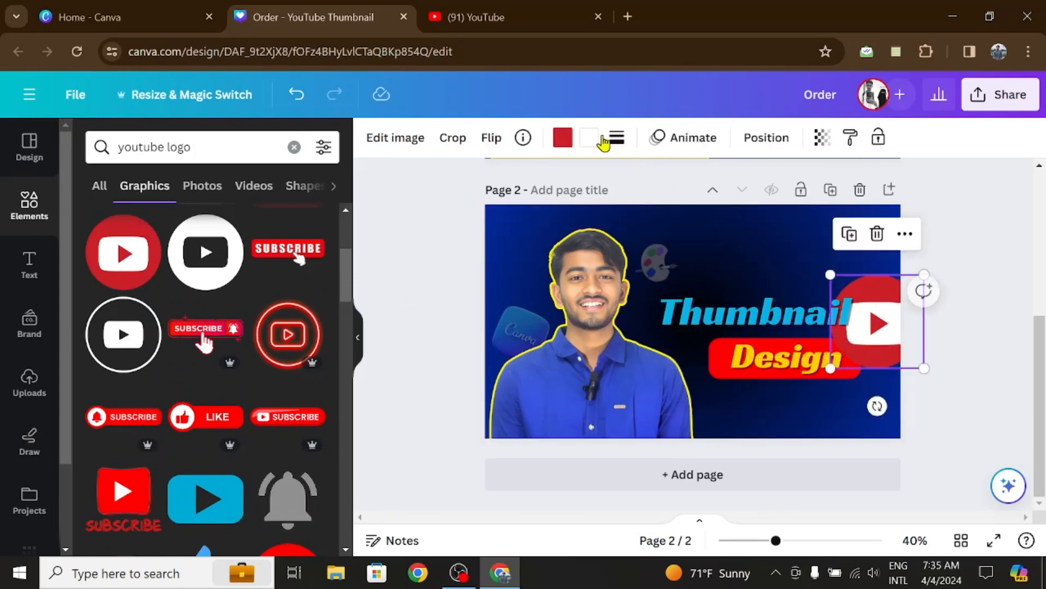
Recolor the YouTube logo's circle to the bright red document color and scale the logo down.
{"action": "left_click", "coordinate": [562, 138]}
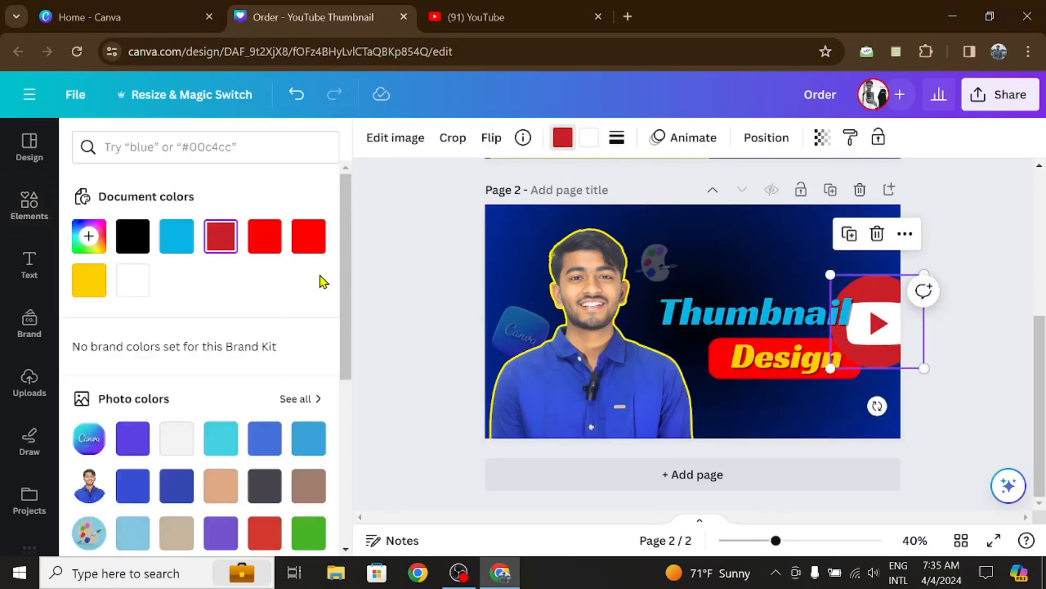
{"action": "left_click", "coordinate": [267, 251]}
{"action": "left_click_drag", "start_coordinate": [830, 367], "coordinate": [855, 350]}
{"action": "mouse_move", "coordinate": [879, 311]}
{"action": "left_mouse_down"}
{"action": "mouse_move", "coordinate": [855, 304]}
{"action": "mouse_move", "coordinate": [873, 310]}
{"action": "left_mouse_up"}
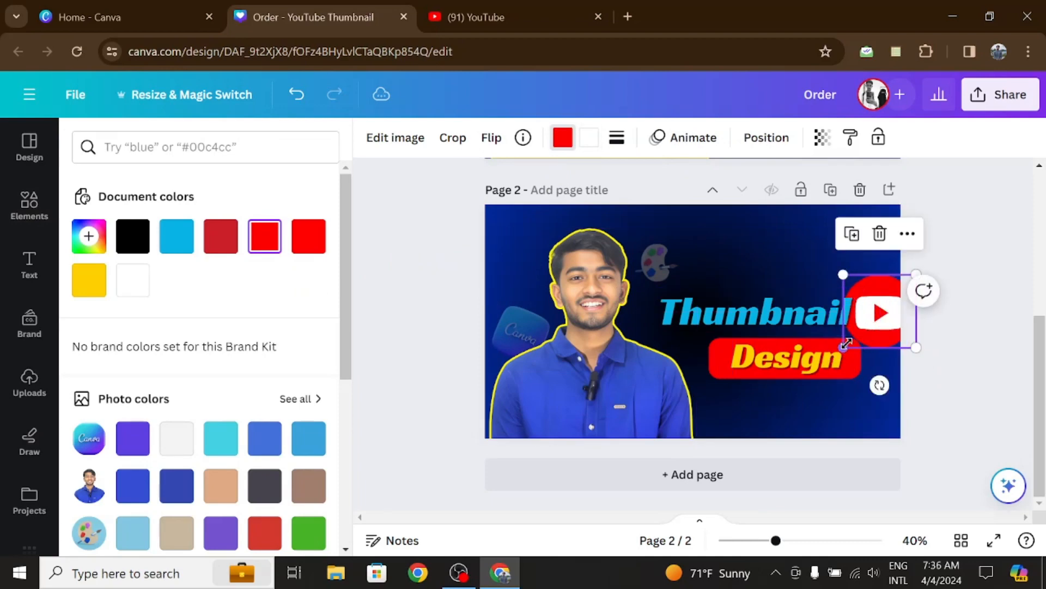
Shrink the YouTube logo further, tilt it clockwise and fit it between "Thumbnail" and the page's right edge.
{"action": "left_click_drag", "start_coordinate": [846, 343], "coordinate": [872, 303]}
{"action": "left_click_drag", "start_coordinate": [875, 378], "coordinate": [850, 374]}
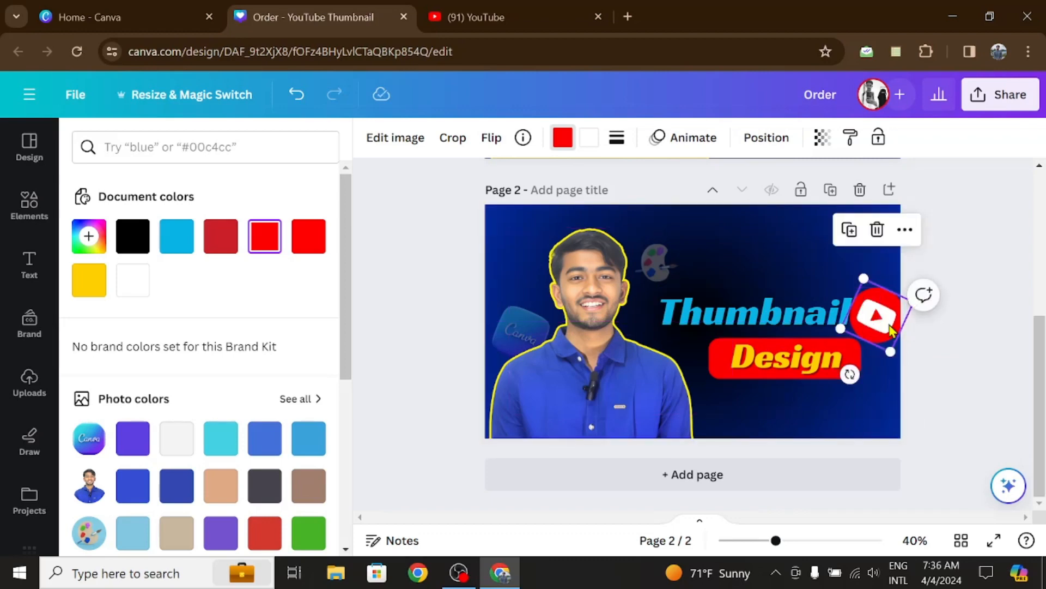
{"action": "left_click_drag", "start_coordinate": [892, 331], "coordinate": [897, 331]}
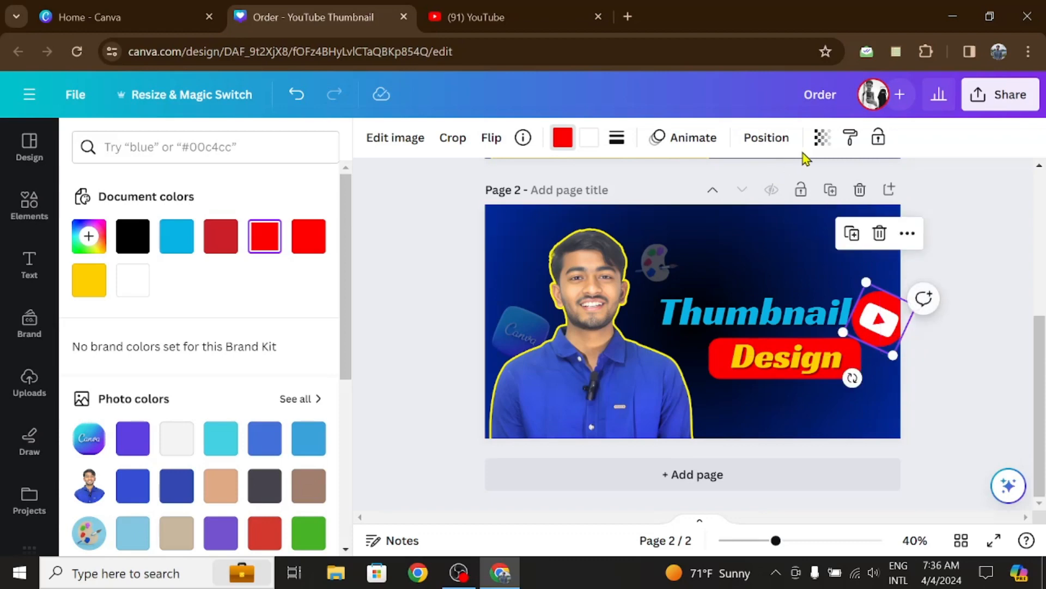
Set the YouTube logo's transparency to 30 and reduce its size slightly.
{"action": "left_click", "coordinate": [822, 137]}
{"action": "left_click_drag", "start_coordinate": [734, 205], "coordinate": [713, 204]}
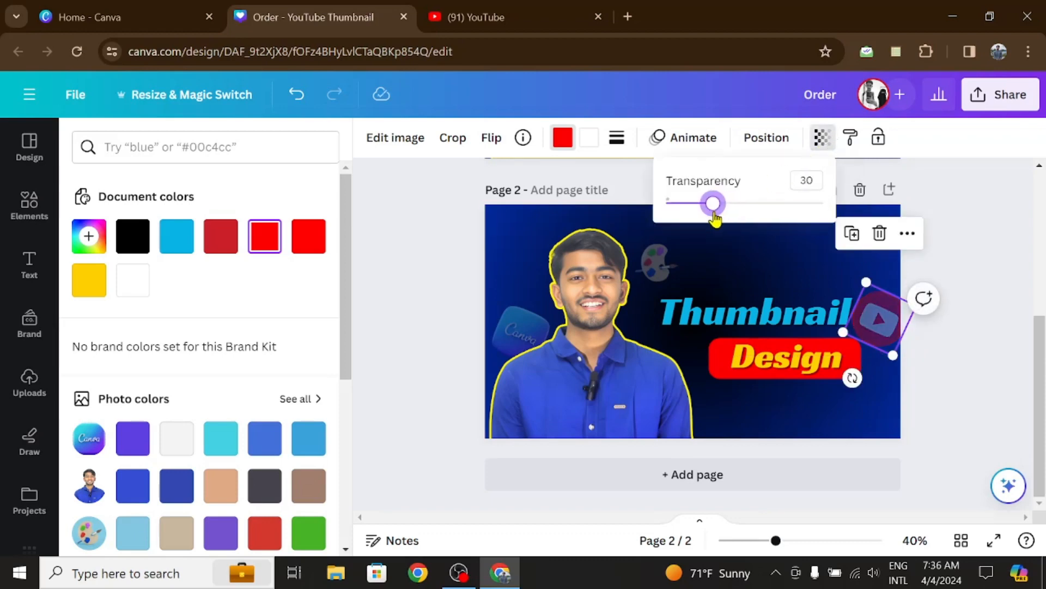
{"action": "left_click", "coordinate": [999, 237]}
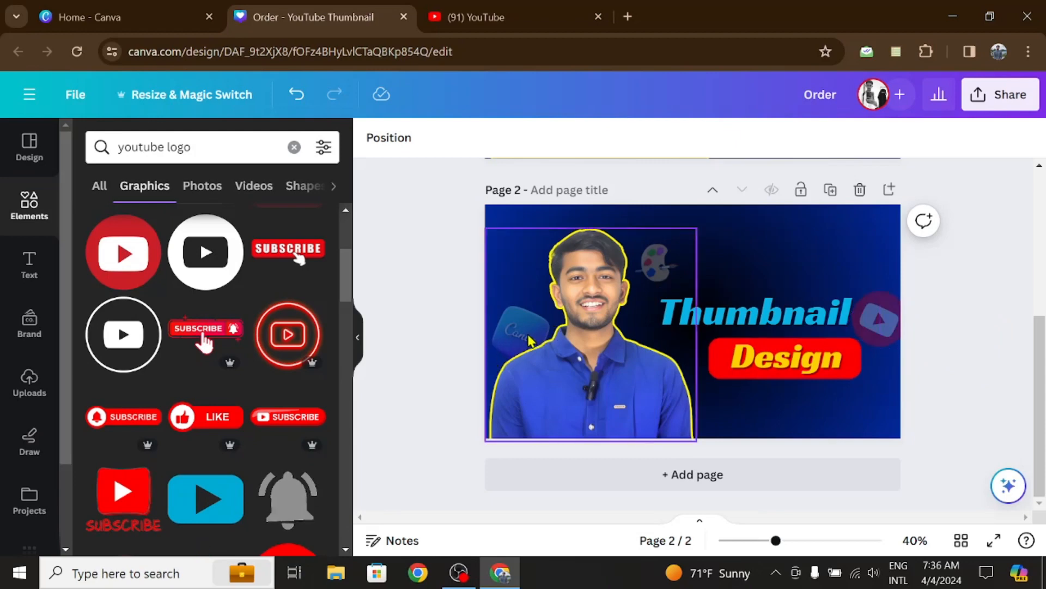
{"action": "left_click", "coordinate": [876, 317]}
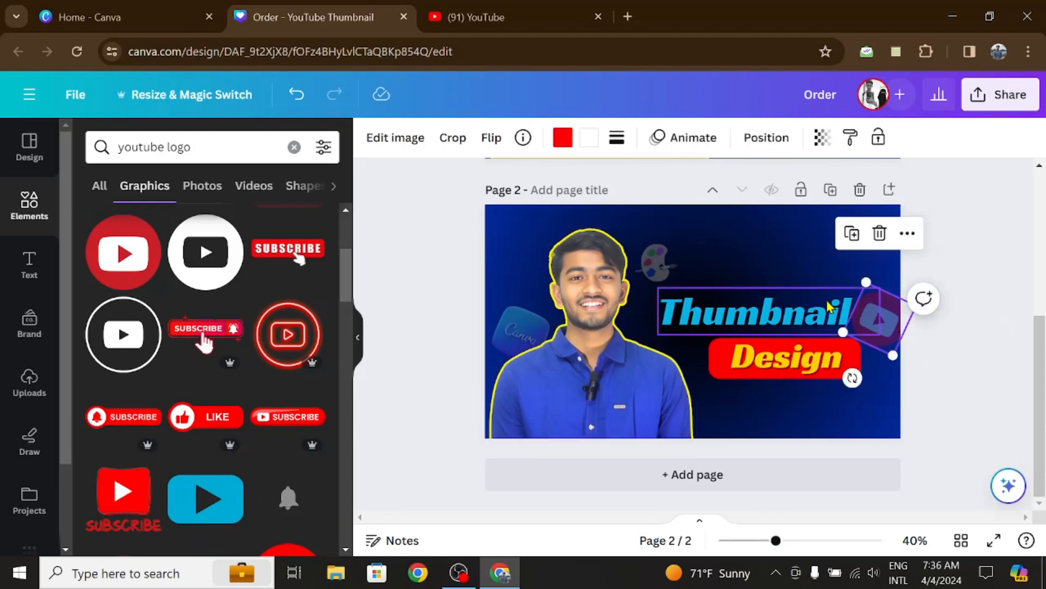
{"action": "mouse_move", "coordinate": [893, 355]}
{"action": "left_mouse_down"}
{"action": "mouse_move", "coordinate": [888, 345]}
{"action": "mouse_move", "coordinate": [891, 354]}
{"action": "left_mouse_up"}
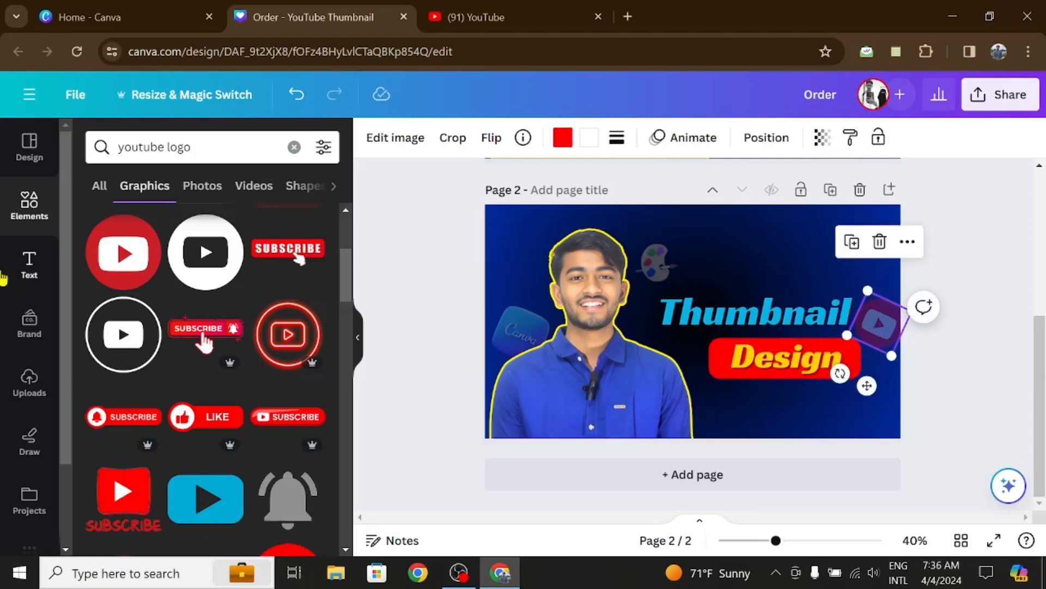
Add the uploaded Canva logo, remove its background and move it to the thumbnail's upper-right corner.
{"action": "left_click", "coordinate": [27, 384]}
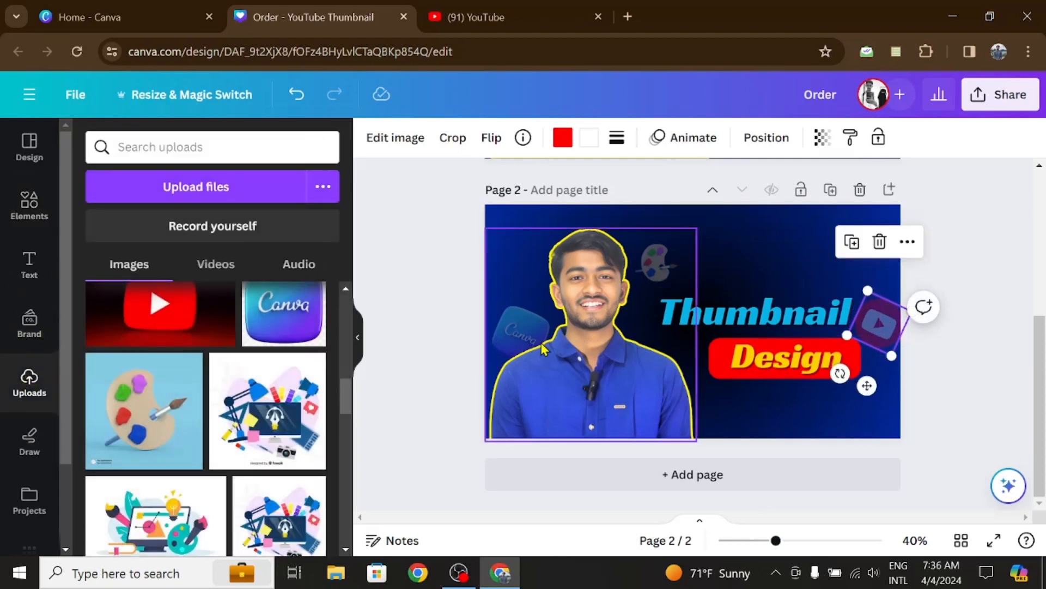
{"action": "left_click", "coordinate": [284, 319]}
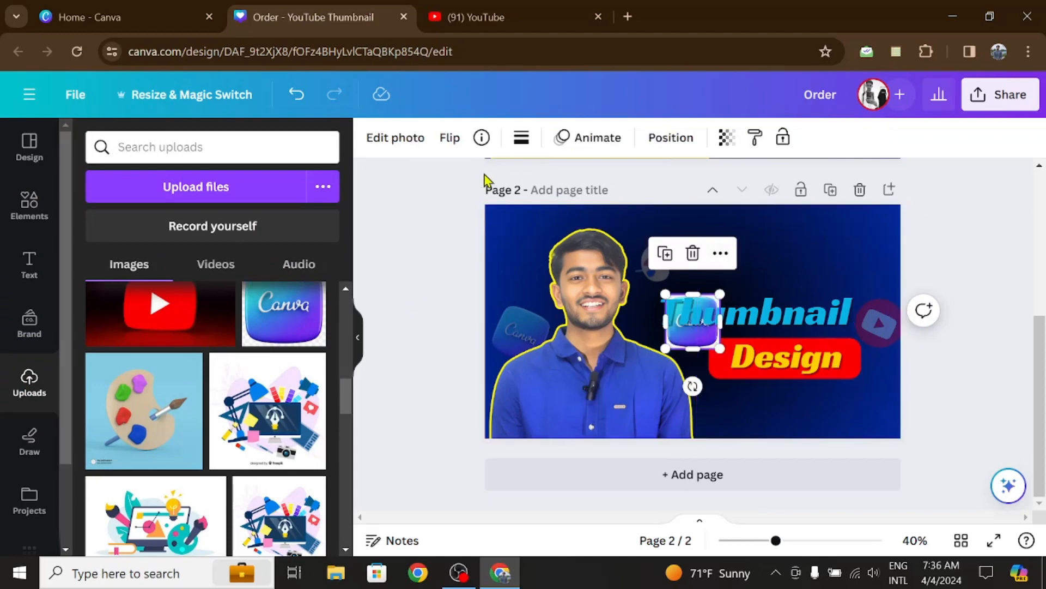
{"action": "left_click", "coordinate": [421, 143]}
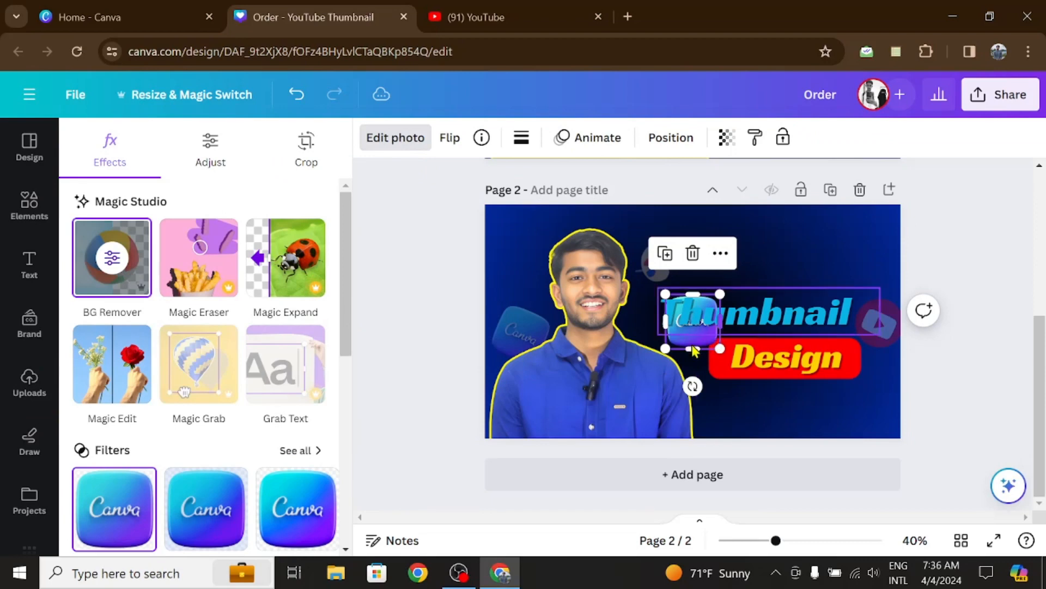
{"action": "left_click_drag", "start_coordinate": [691, 344], "coordinate": [860, 260]}
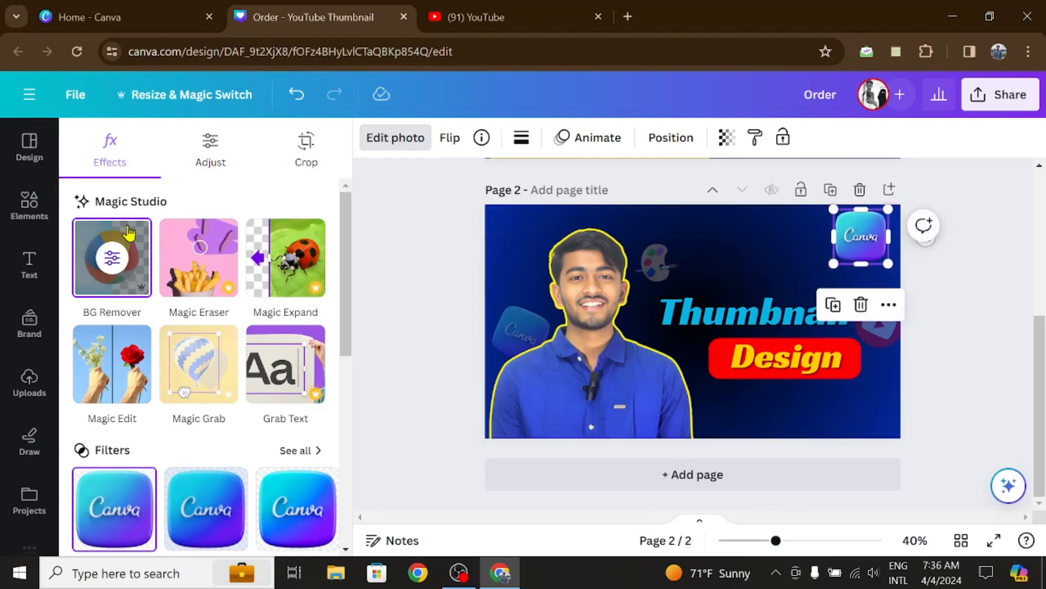
{"action": "scroll", "coordinate": [106, 376], "scroll_direction": "down", "scroll_amount": 5}
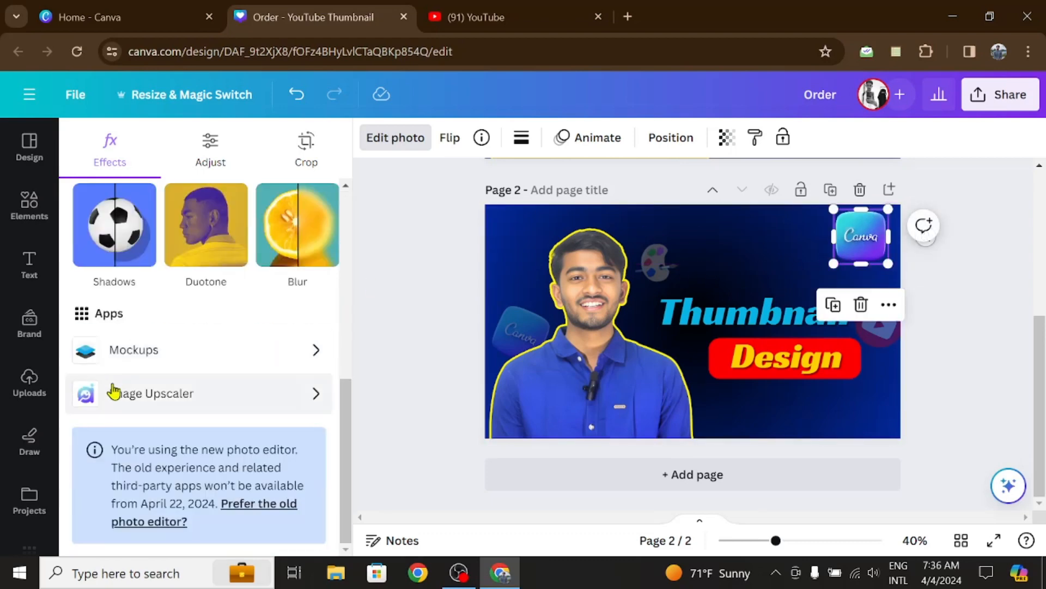
Apply a Glow shadow to the Canva logo with size 88, blur amount 0 and the pale color #FFF3F3.
{"action": "scroll", "coordinate": [171, 329], "scroll_direction": "up", "scroll_amount": 1}
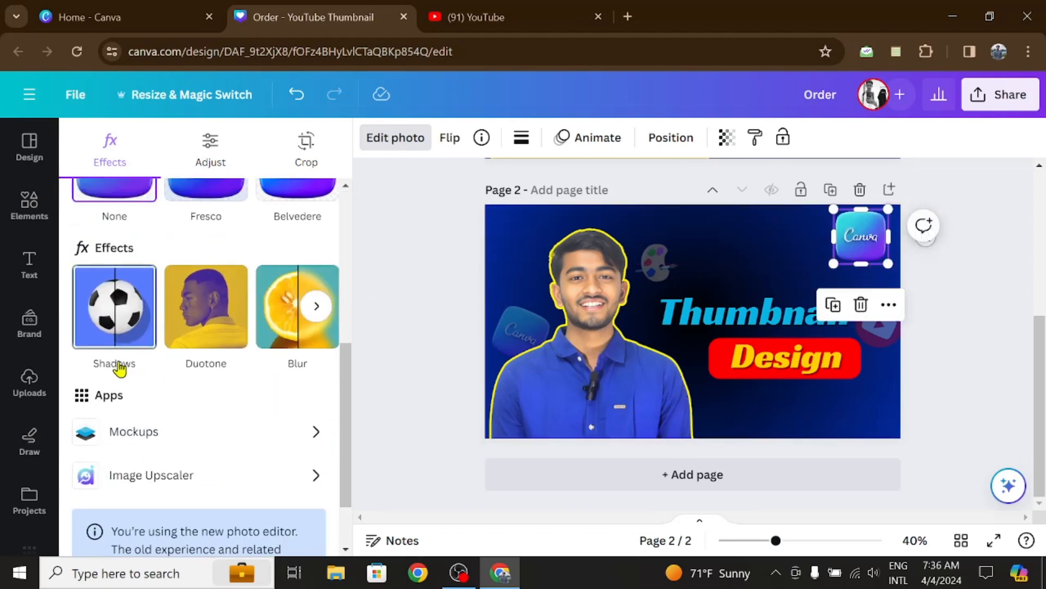
{"action": "left_click", "coordinate": [106, 330]}
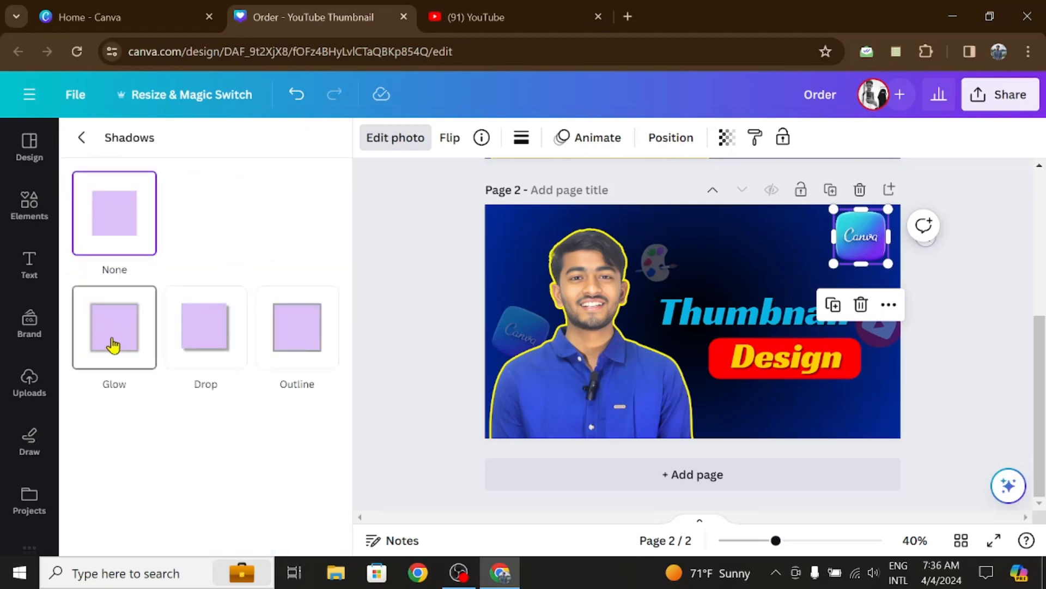
{"action": "left_click", "coordinate": [114, 344]}
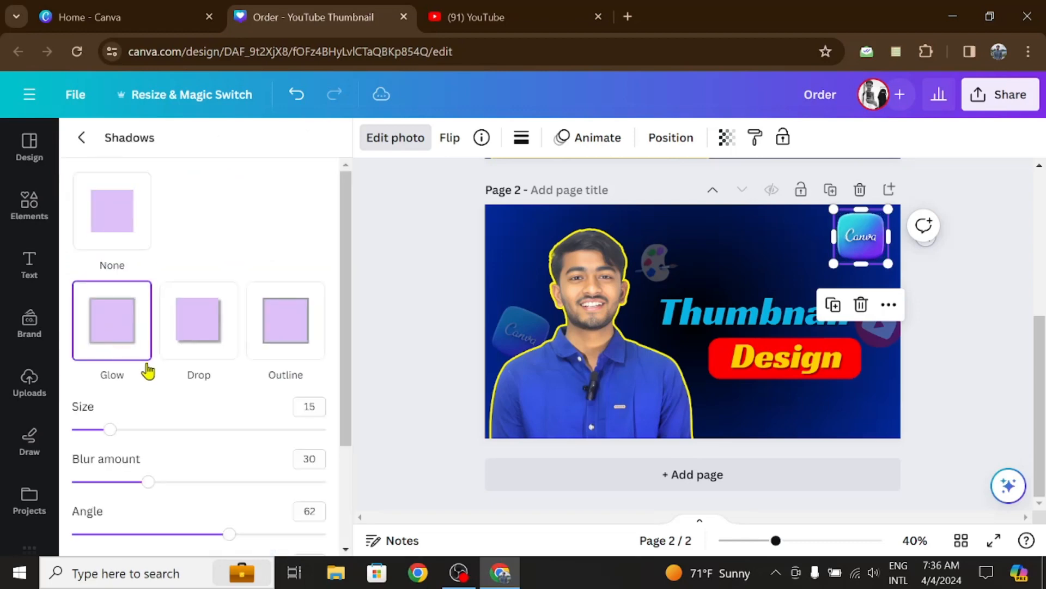
{"action": "left_click_drag", "start_coordinate": [111, 436], "coordinate": [199, 439]}
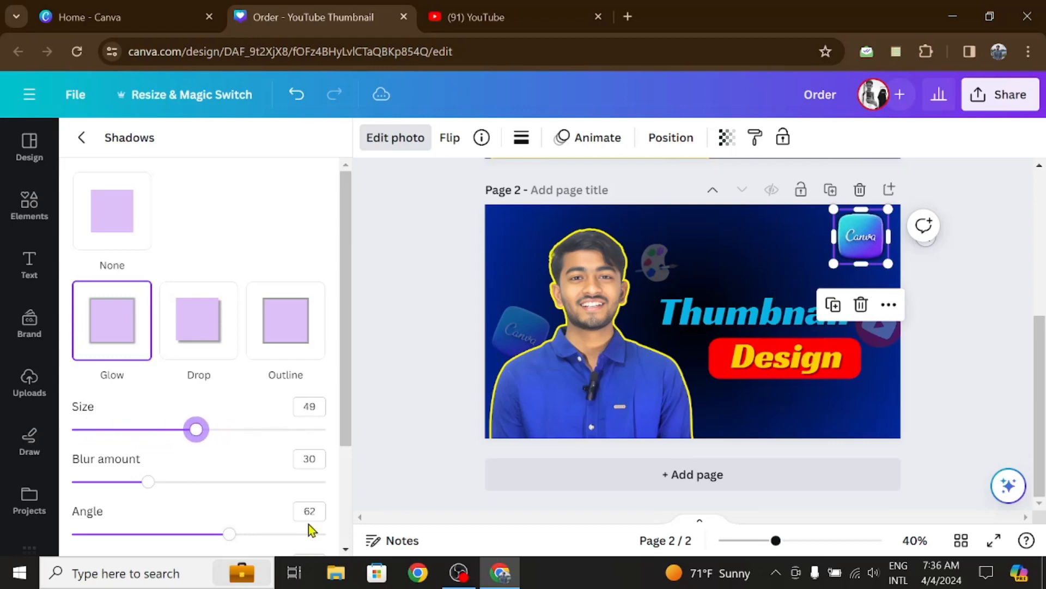
{"action": "scroll", "coordinate": [310, 529], "scroll_direction": "down", "scroll_amount": 2}
{"action": "left_click", "coordinate": [312, 537]}
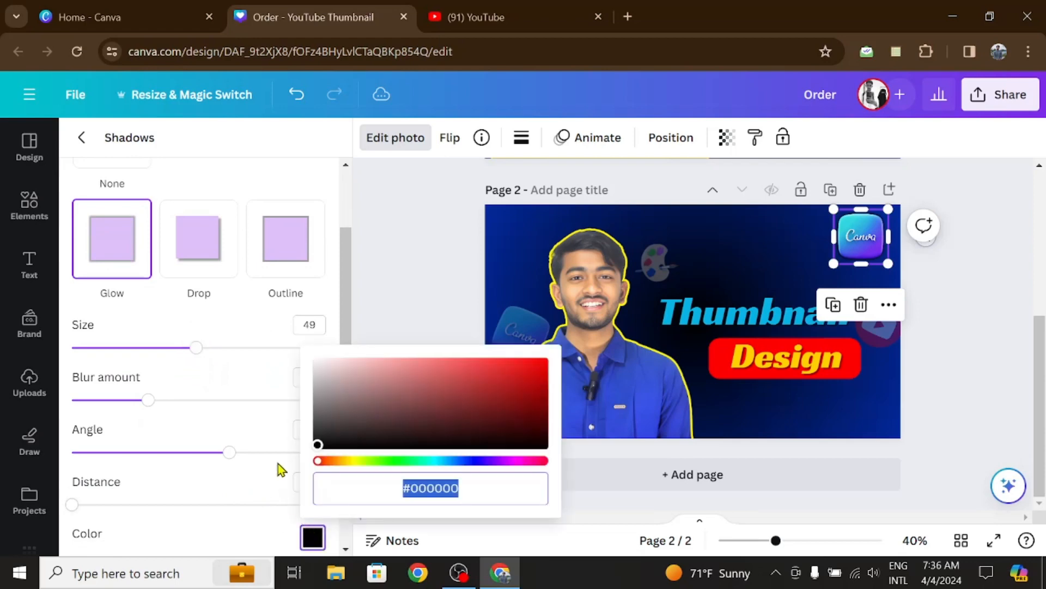
{"action": "left_click_drag", "start_coordinate": [318, 451], "coordinate": [325, 353]}
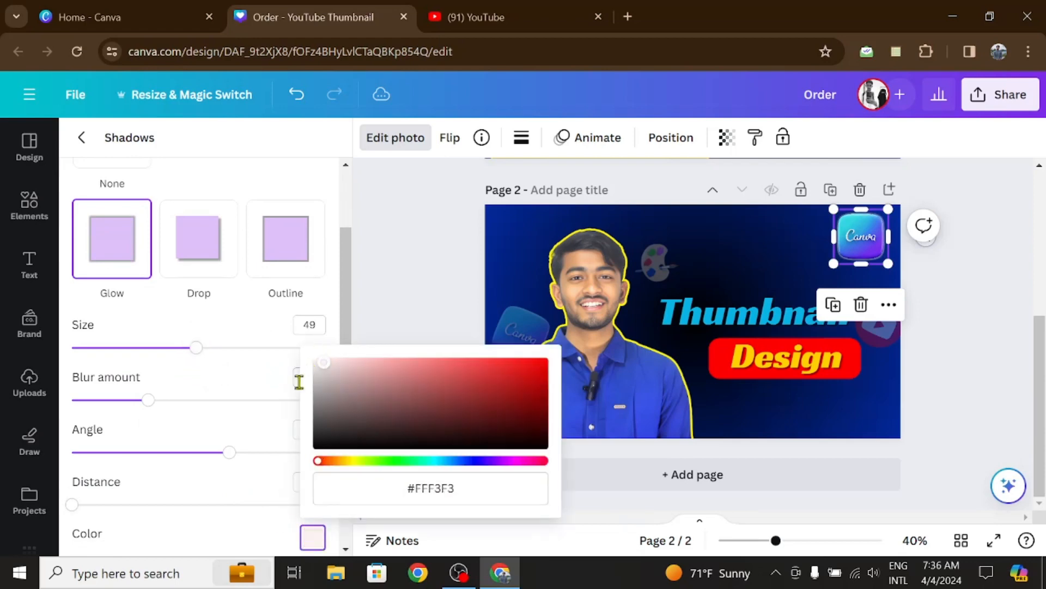
{"action": "left_click_drag", "start_coordinate": [150, 409], "coordinate": [226, 407]}
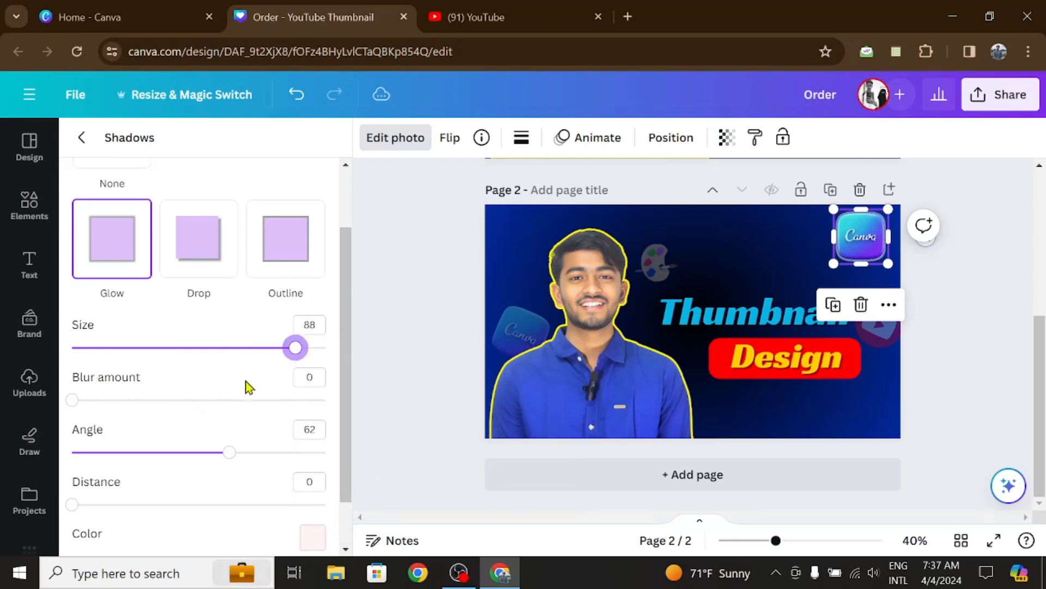
Set the logo's glow to distance 0, color #FAFAFA and intensity 100, and scale the Canva logo down slightly.
{"action": "scroll", "coordinate": [125, 484], "scroll_direction": "down", "scroll_amount": 1}
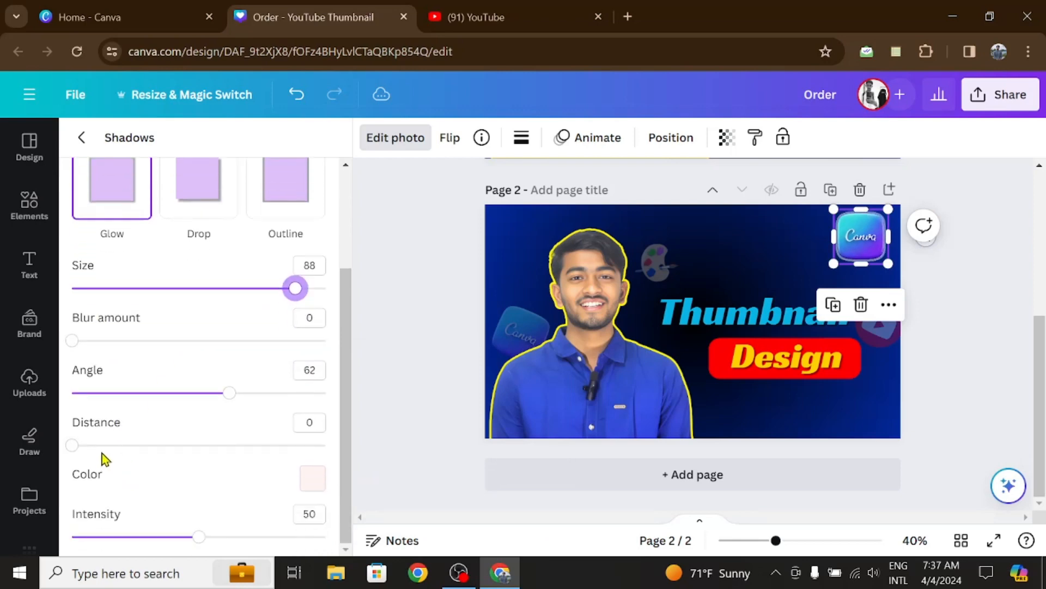
{"action": "mouse_move", "coordinate": [101, 445]}
{"action": "left_mouse_down"}
{"action": "mouse_move", "coordinate": [229, 446]}
{"action": "mouse_move", "coordinate": [52, 430]}
{"action": "mouse_move", "coordinate": [108, 453]}
{"action": "left_mouse_up"}
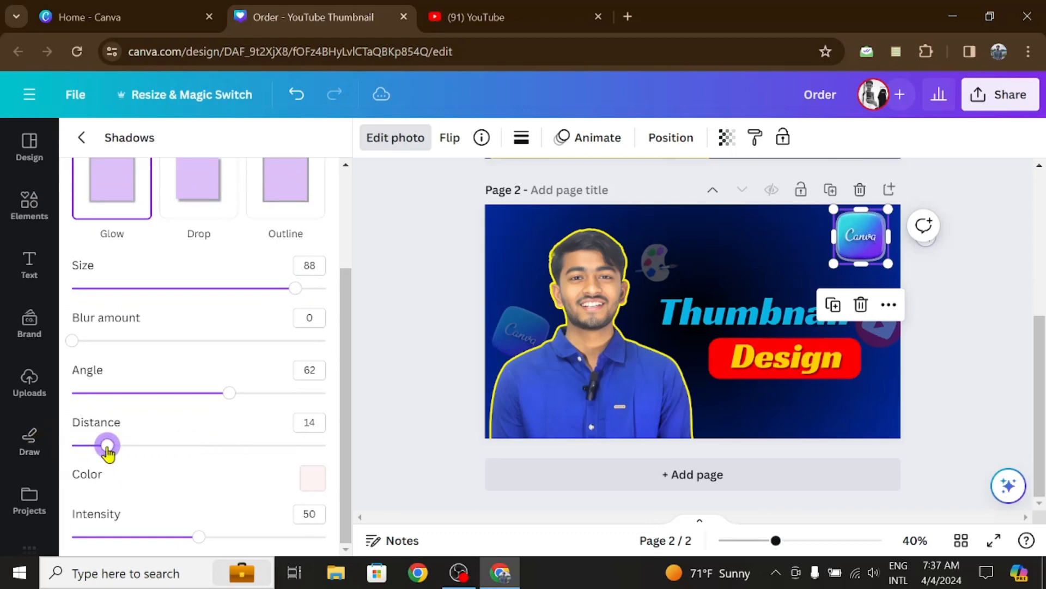
{"action": "left_click", "coordinate": [310, 478]}
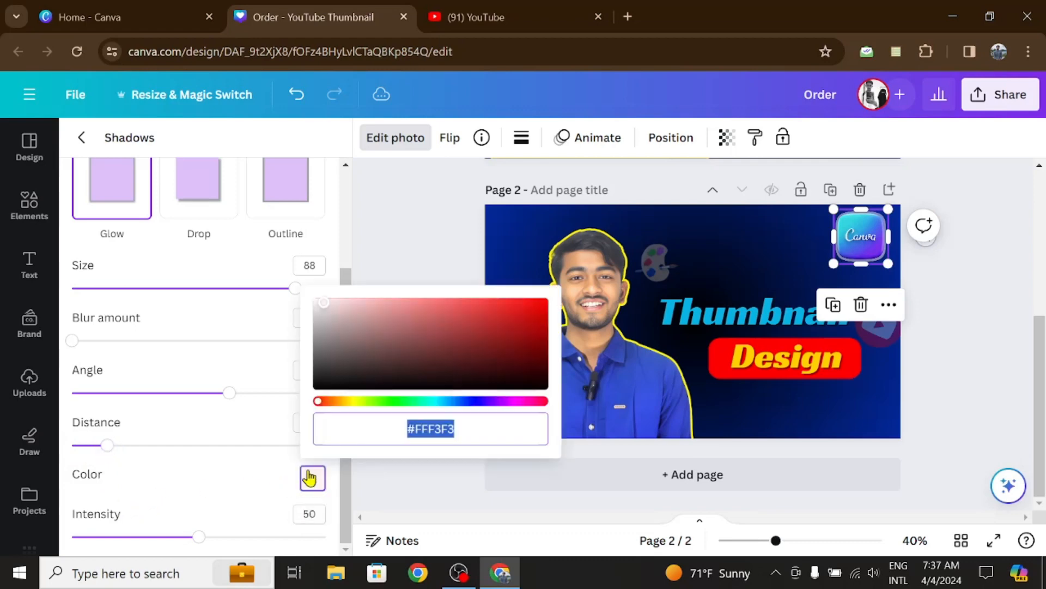
{"action": "left_click_drag", "start_coordinate": [324, 303], "coordinate": [301, 300]}
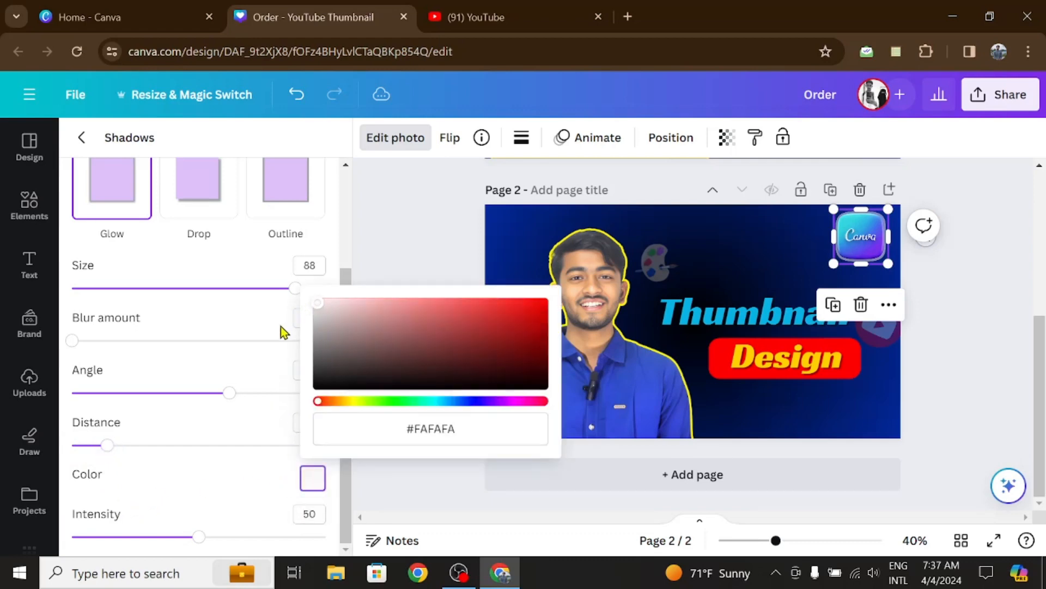
{"action": "left_click", "coordinate": [217, 446]}
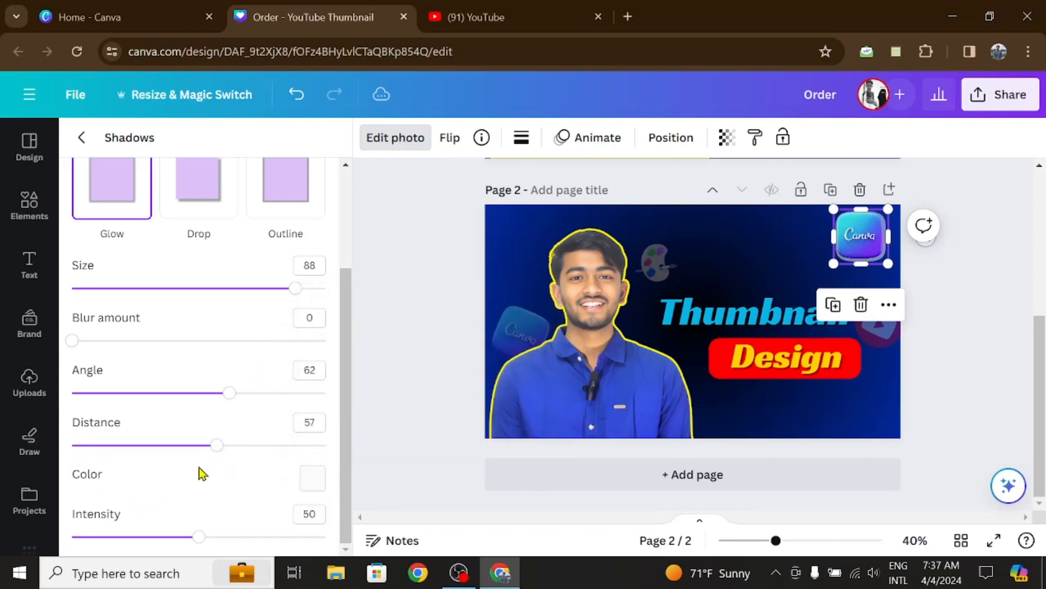
{"action": "left_click_drag", "start_coordinate": [216, 453], "coordinate": [8, 446]}
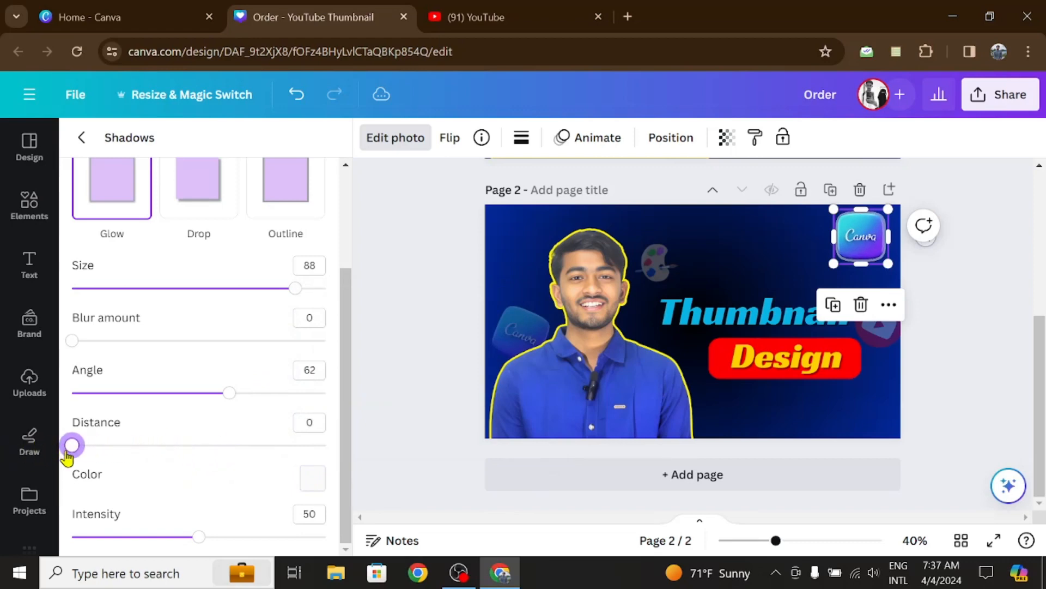
{"action": "left_click_drag", "start_coordinate": [198, 536], "coordinate": [334, 541]}
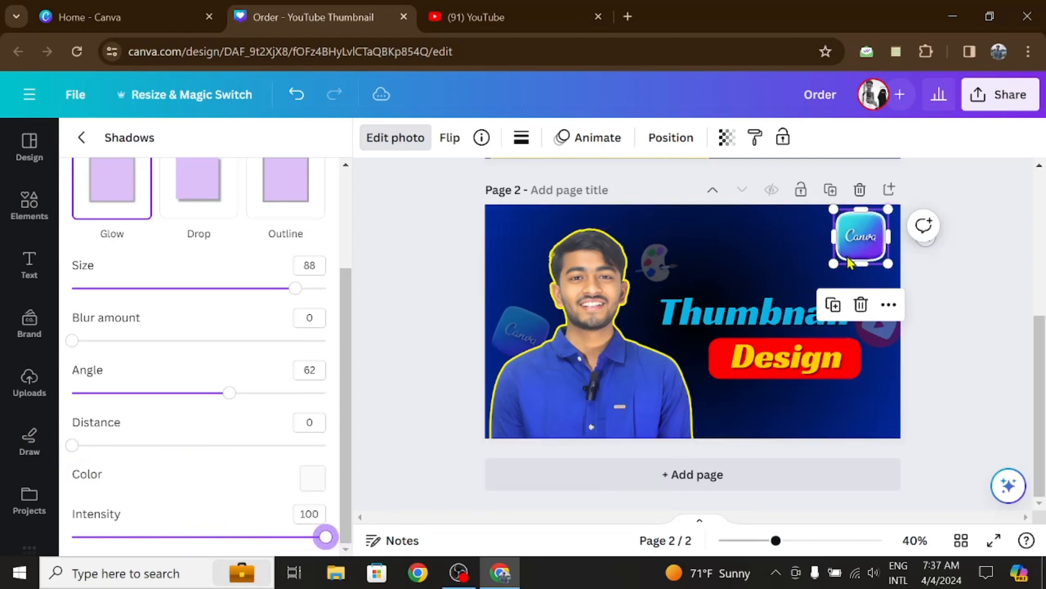
{"action": "left_click_drag", "start_coordinate": [831, 266], "coordinate": [857, 245]}
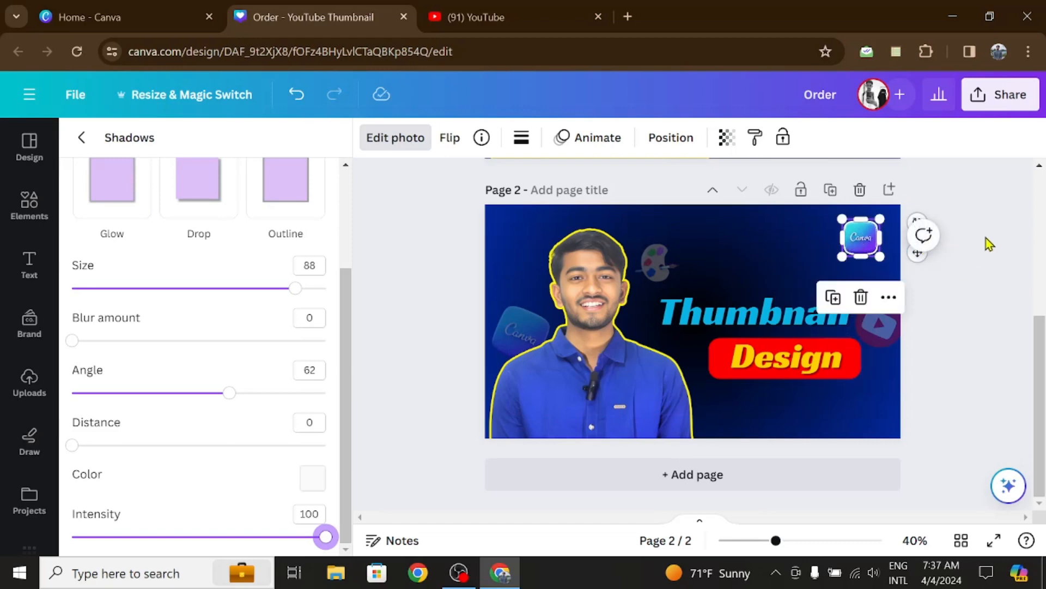
{"action": "left_click", "coordinate": [995, 278]}
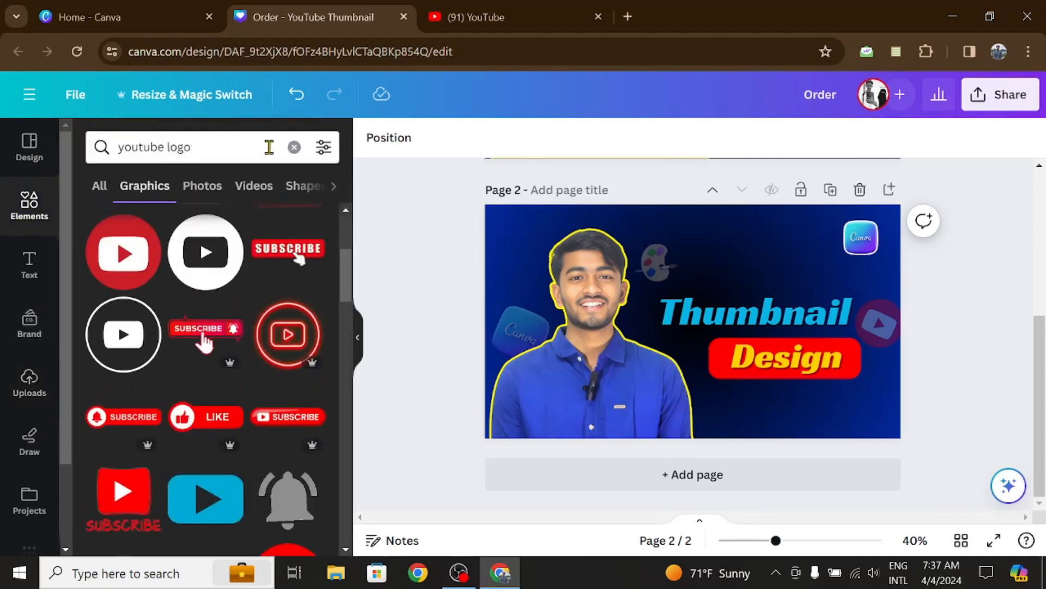
Search the element graphics for "light" and place the blurred yellow glow over the portrait's lower-left side.
{"action": "left_click", "coordinate": [294, 147]}
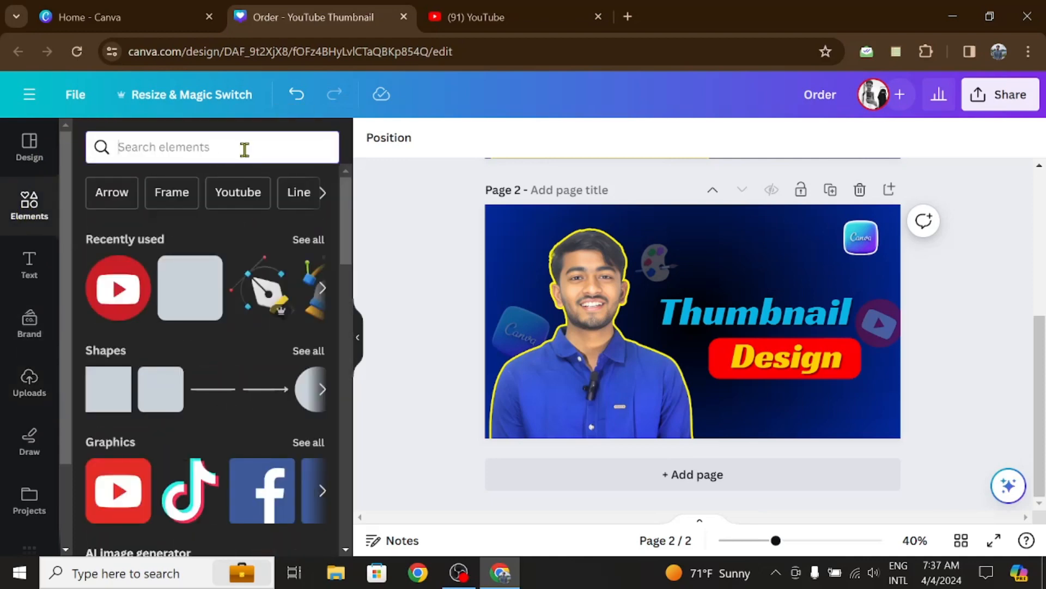
{"action": "type", "text": "light"}
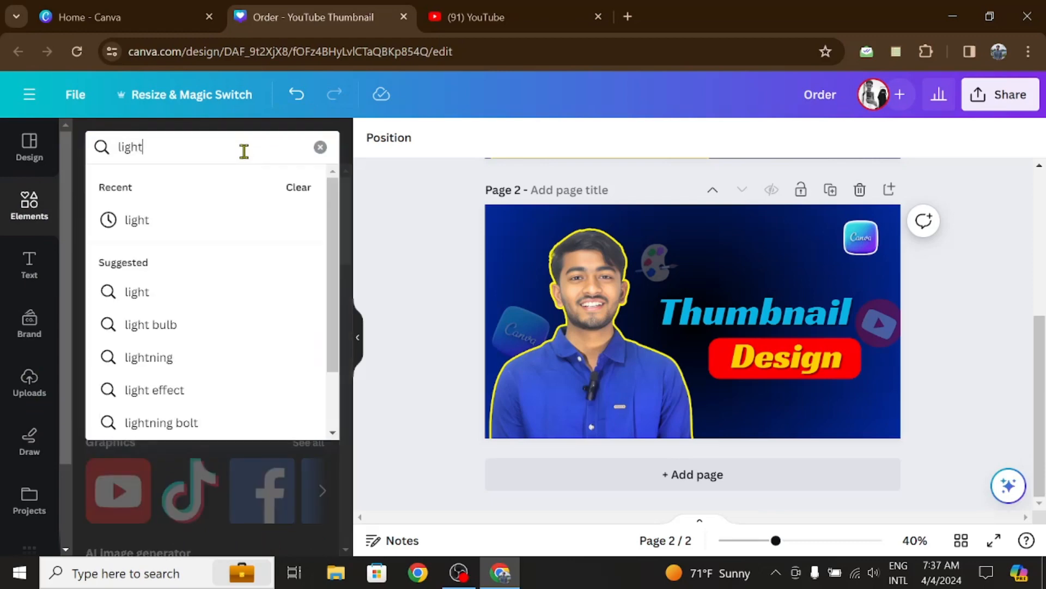
{"action": "key", "text": "Return"}
{"action": "scroll", "coordinate": [191, 355], "scroll_direction": "down", "scroll_amount": 6}
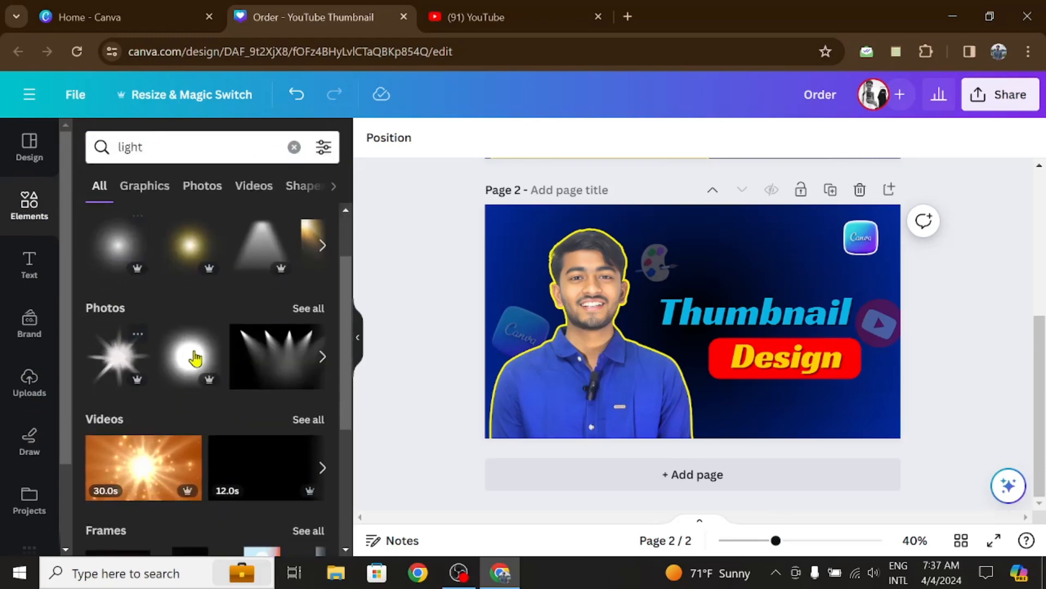
{"action": "scroll", "coordinate": [221, 319], "scroll_direction": "up", "scroll_amount": 6}
{"action": "left_click", "coordinate": [146, 187]}
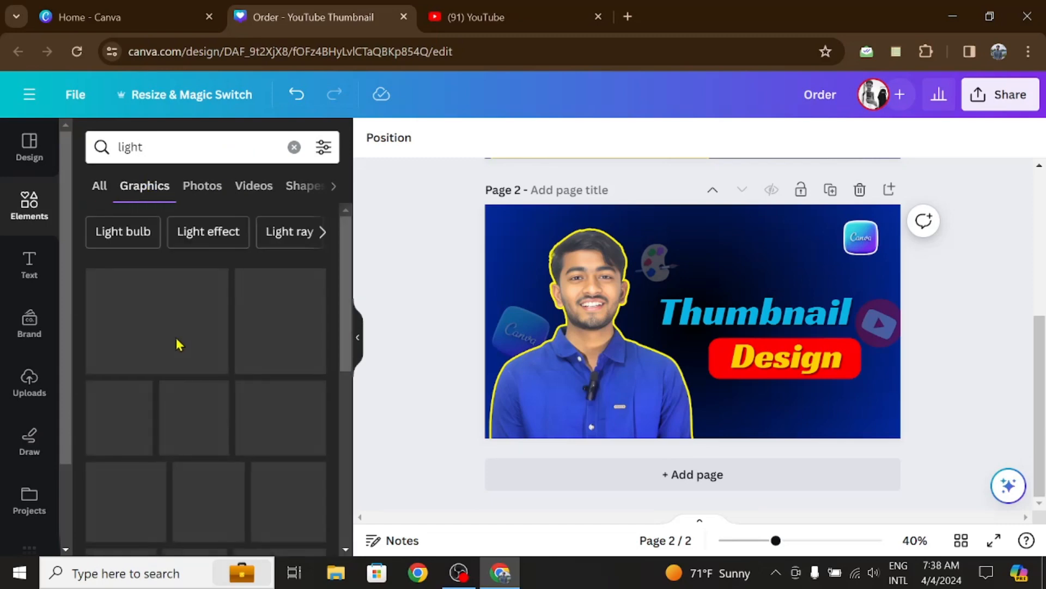
{"action": "scroll", "coordinate": [139, 403], "scroll_direction": "down", "scroll_amount": 3}
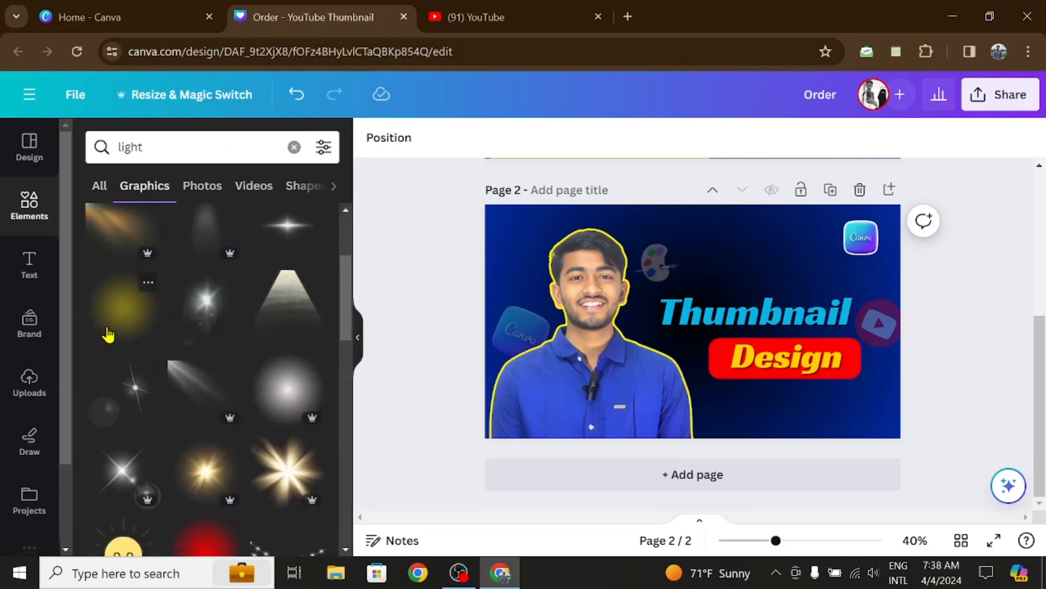
{"action": "left_click", "coordinate": [306, 341]}
{"action": "left_click_drag", "start_coordinate": [647, 399], "coordinate": [483, 436]}
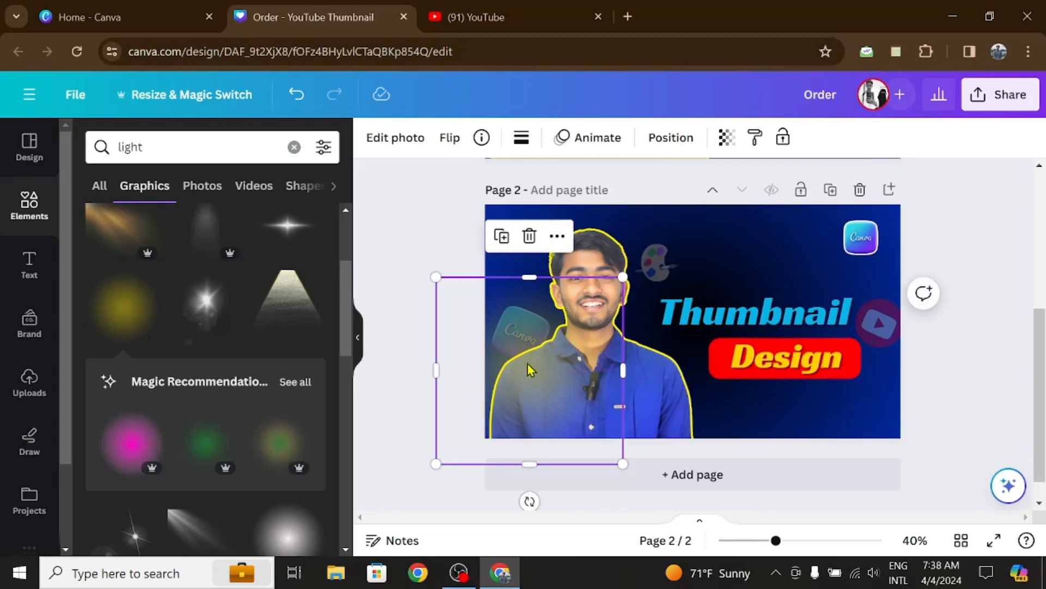
Reorder the yellow glow so it sits behind the portrait, one or more levels above the rearmost layer.
{"action": "left_click", "coordinate": [666, 143]}
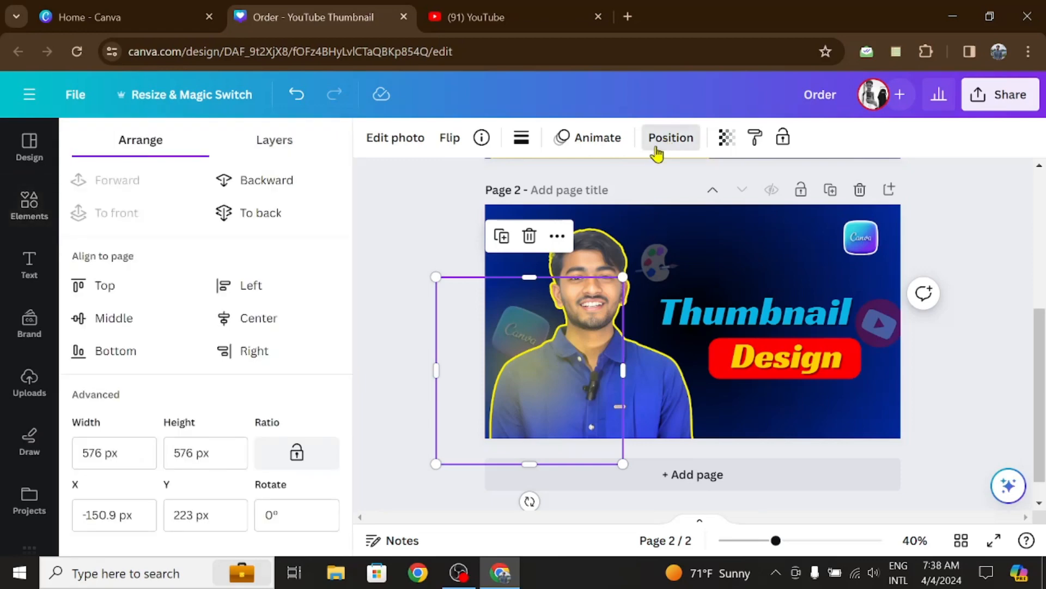
{"action": "left_click", "coordinate": [298, 182]}
{"action": "left_click", "coordinate": [298, 181]}
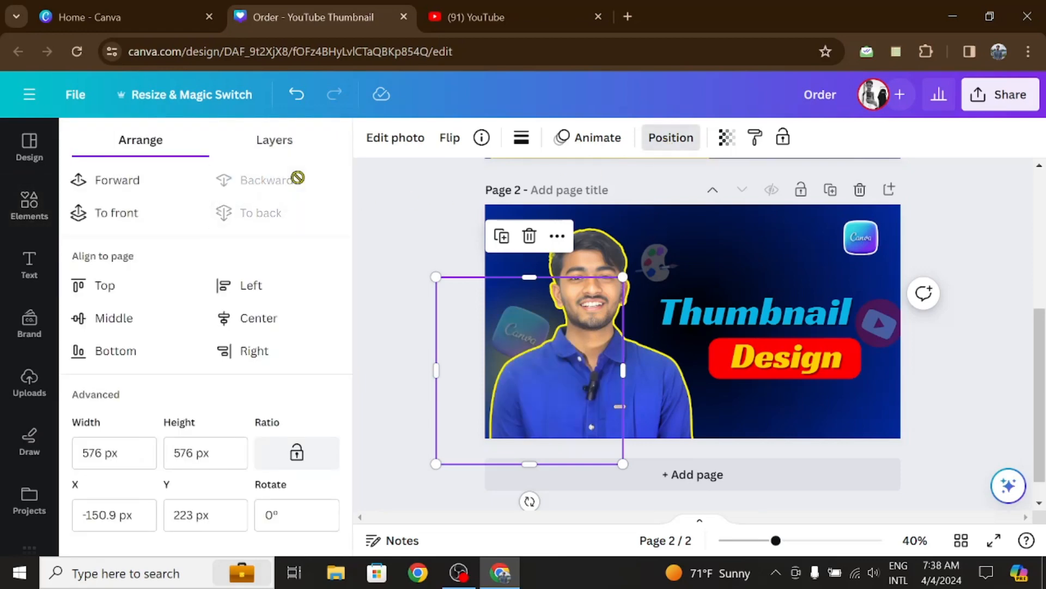
{"action": "left_click", "coordinate": [137, 187]}
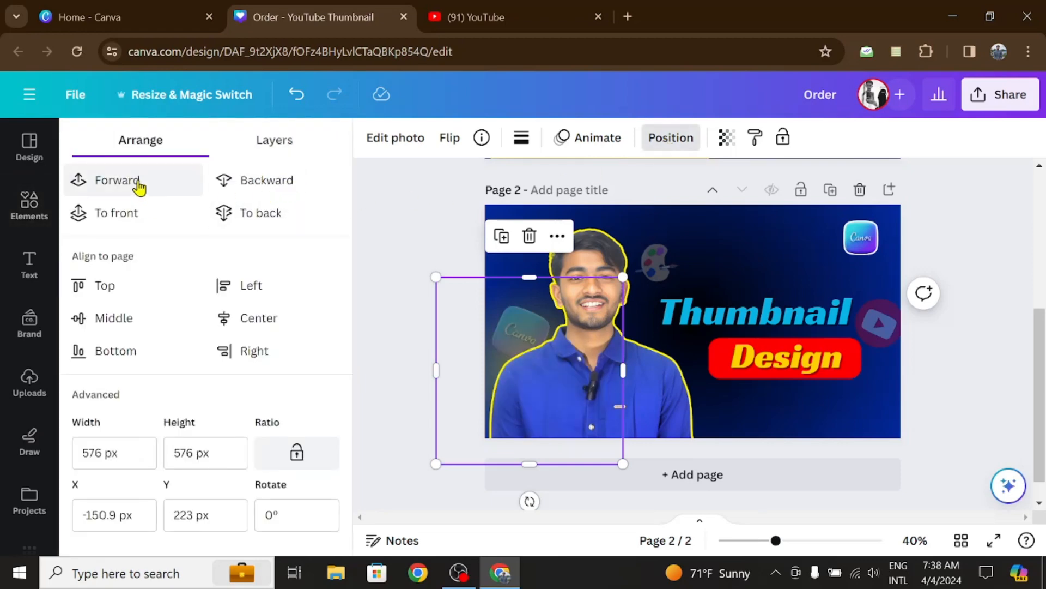
{"action": "left_click", "coordinate": [138, 187]}
{"action": "left_click", "coordinate": [262, 183]}
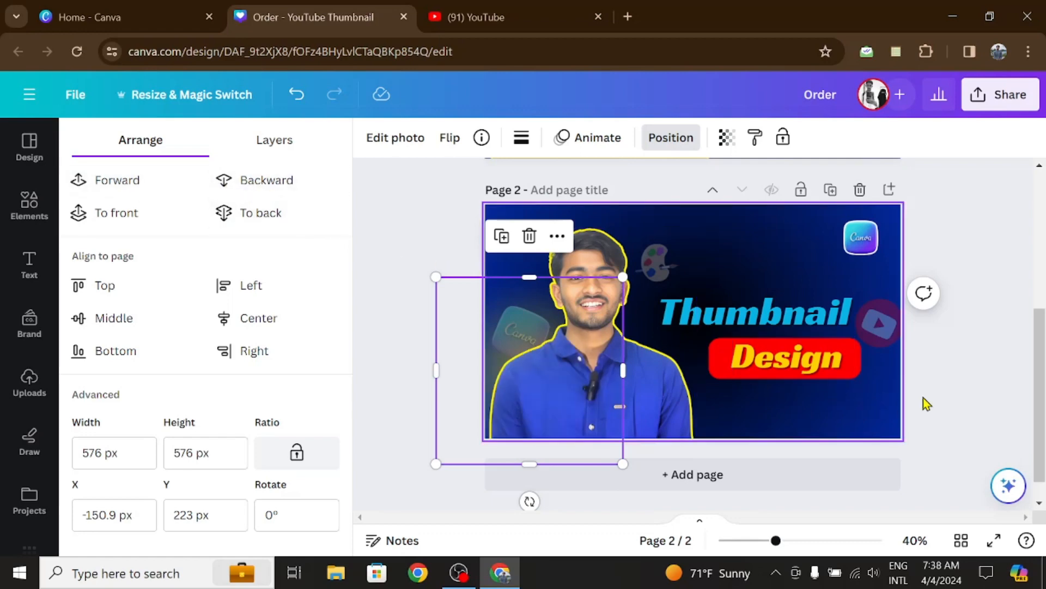
{"action": "key", "text": "Escape"}
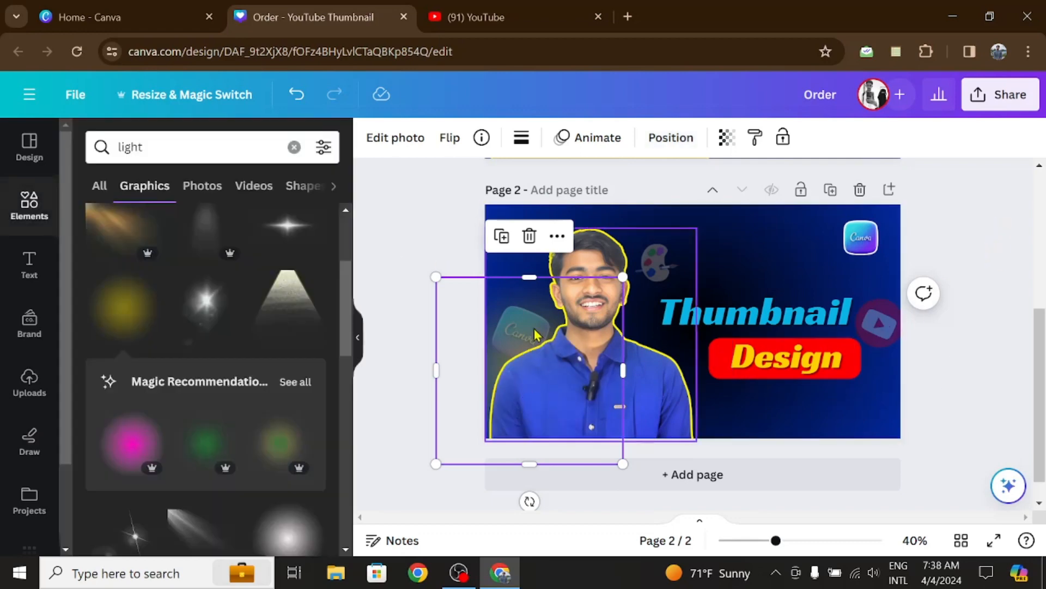
Duplicate the yellow glow, position the copy beside the portrait's right-hand shoulder and send it behind the portrait.
{"action": "left_click", "coordinate": [502, 238]}
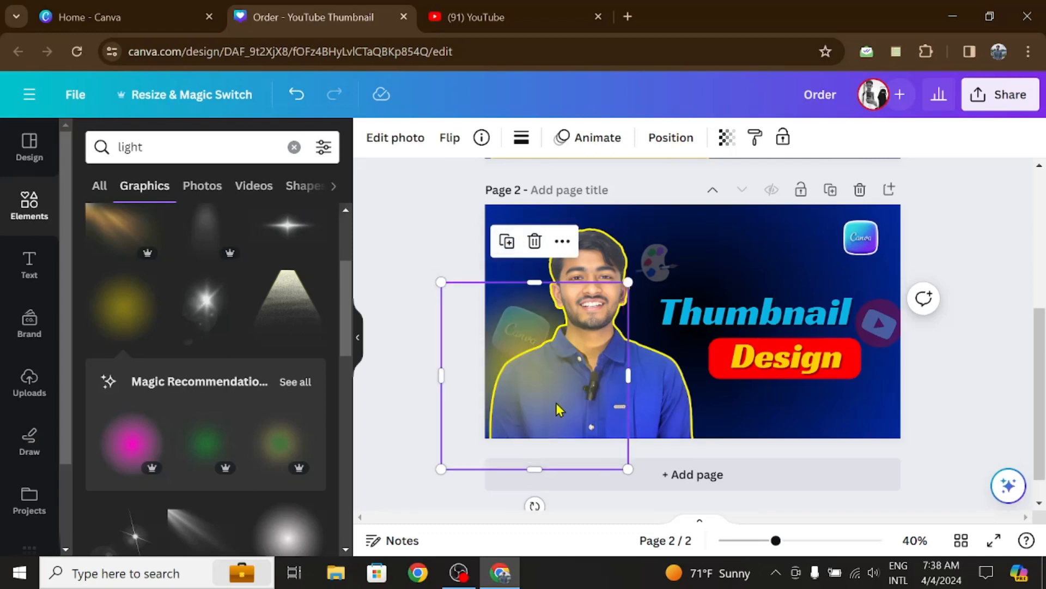
{"action": "left_click_drag", "start_coordinate": [558, 409], "coordinate": [651, 398]}
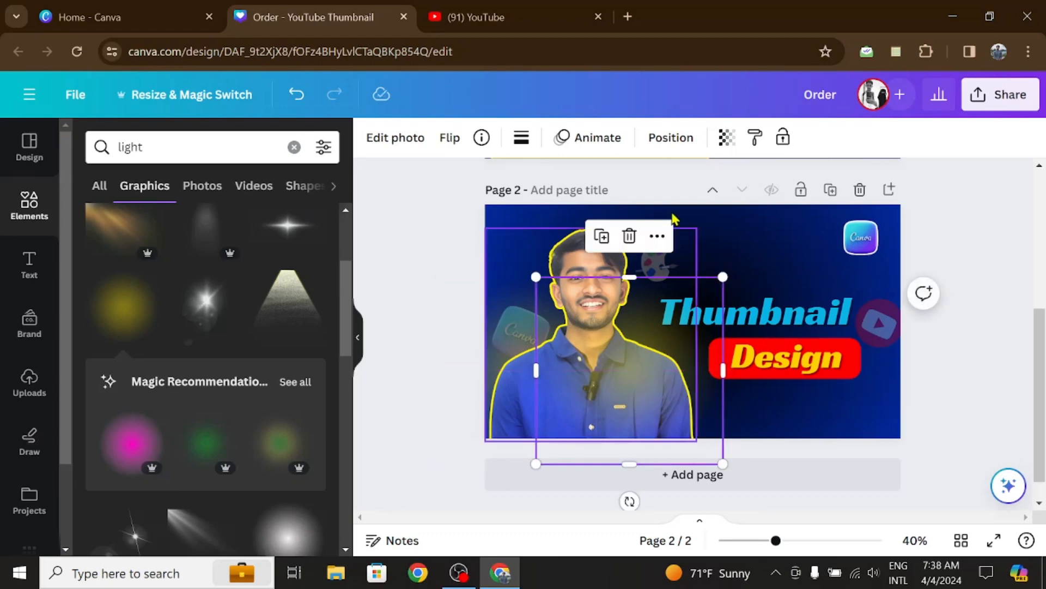
{"action": "left_click", "coordinate": [671, 137]}
{"action": "left_click", "coordinate": [287, 187]}
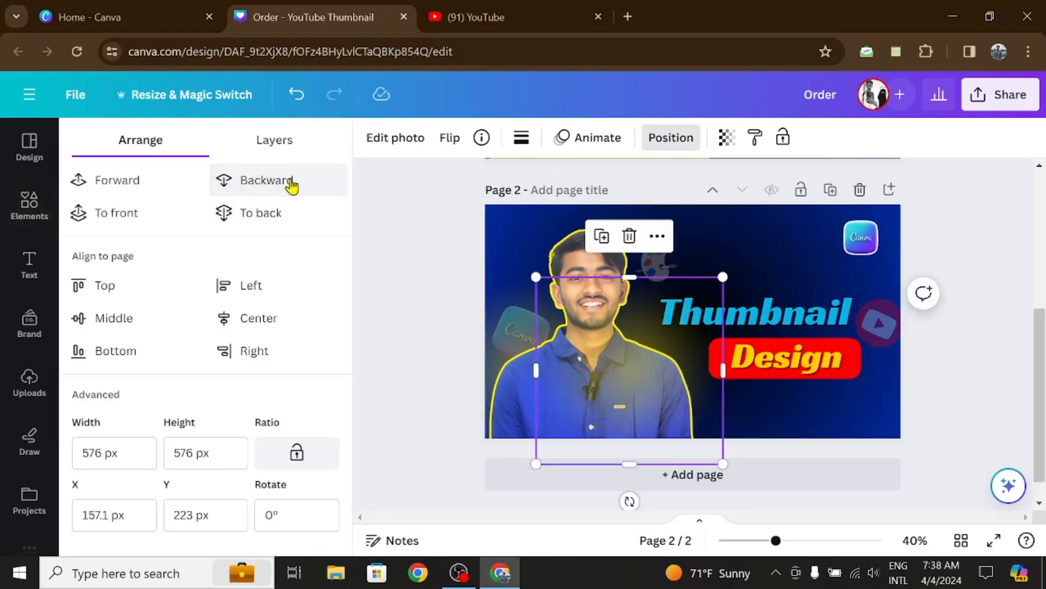
{"action": "left_click", "coordinate": [295, 185]}
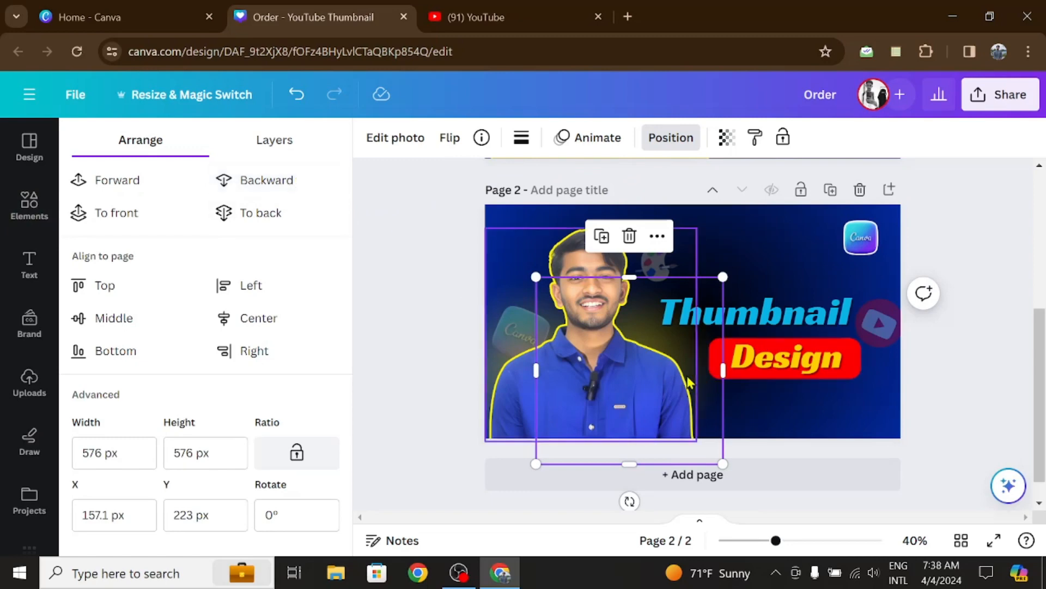
Shift the copied glow up and right to about X 182.5 px, Y 202.9 px and enlarge it slightly.
{"action": "mouse_move", "coordinate": [638, 410]}
{"action": "left_mouse_down"}
{"action": "mouse_move", "coordinate": [643, 397]}
{"action": "mouse_move", "coordinate": [635, 404]}
{"action": "left_mouse_up"}
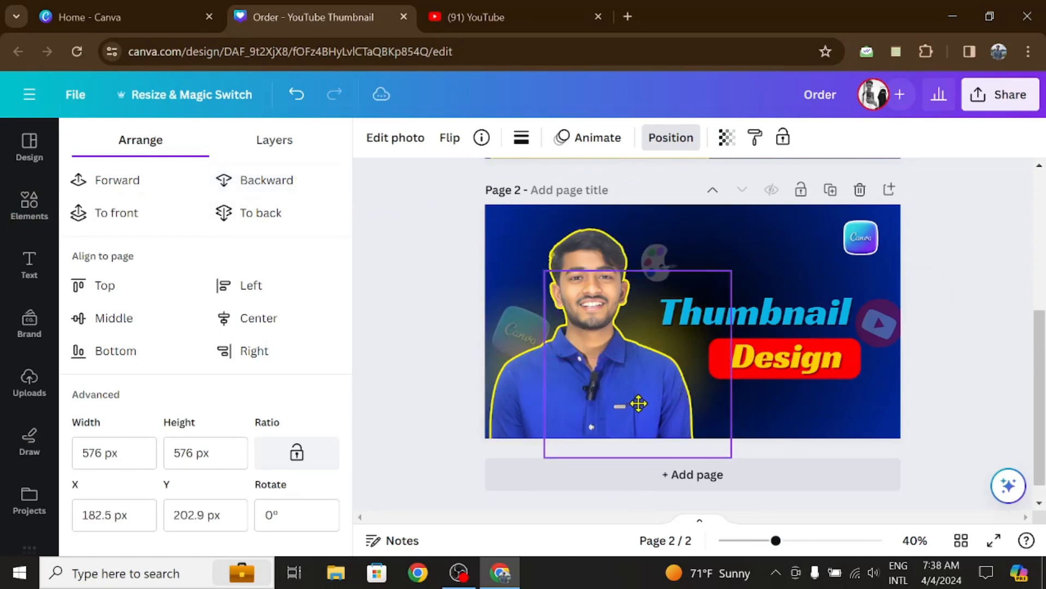
{"action": "left_click", "coordinate": [999, 241]}
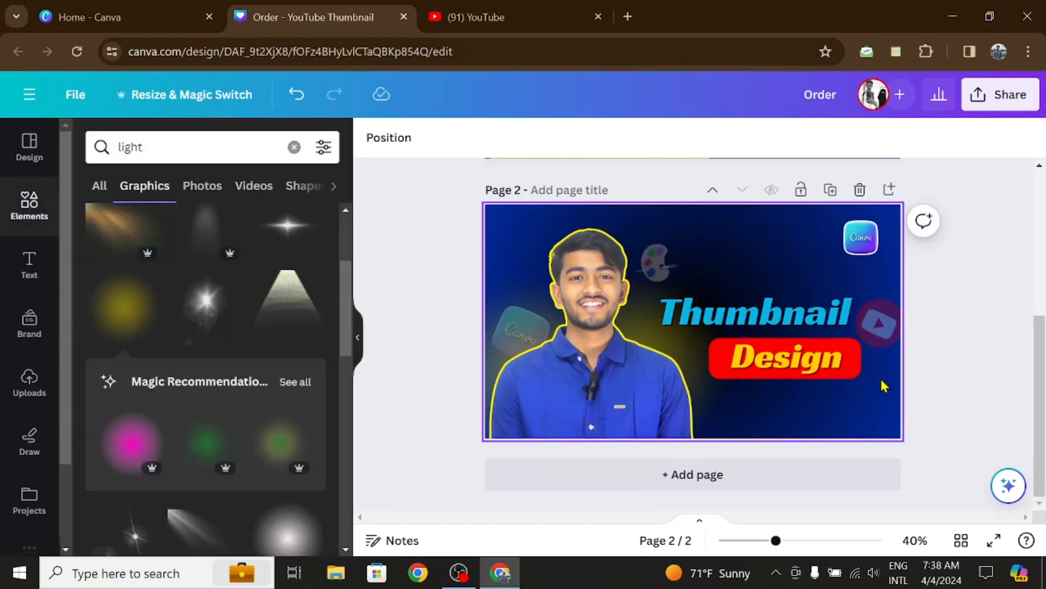
{"action": "left_click", "coordinate": [710, 417]}
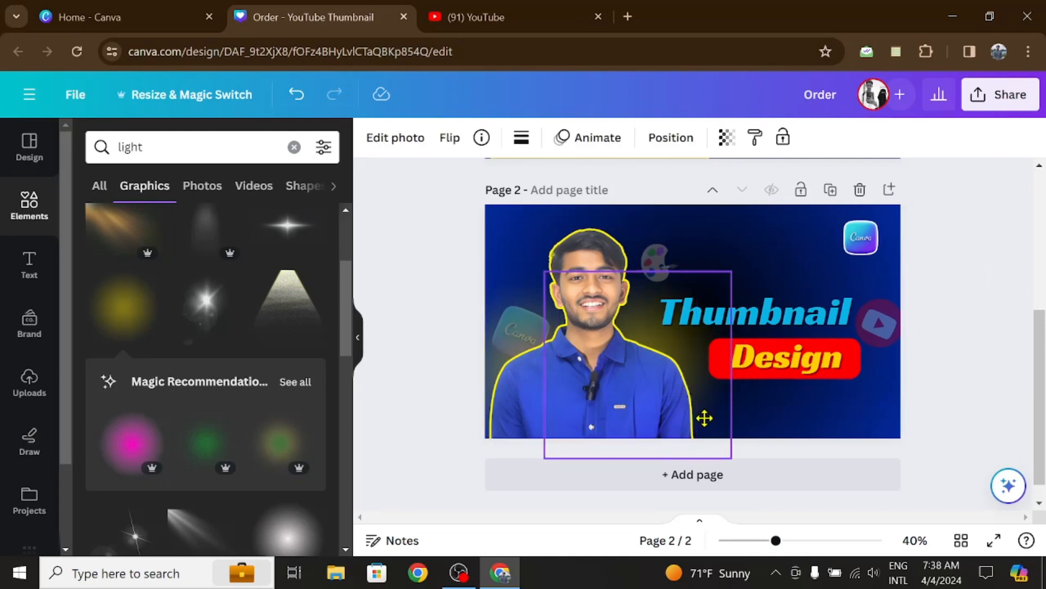
{"action": "left_click_drag", "start_coordinate": [732, 269], "coordinate": [741, 264]}
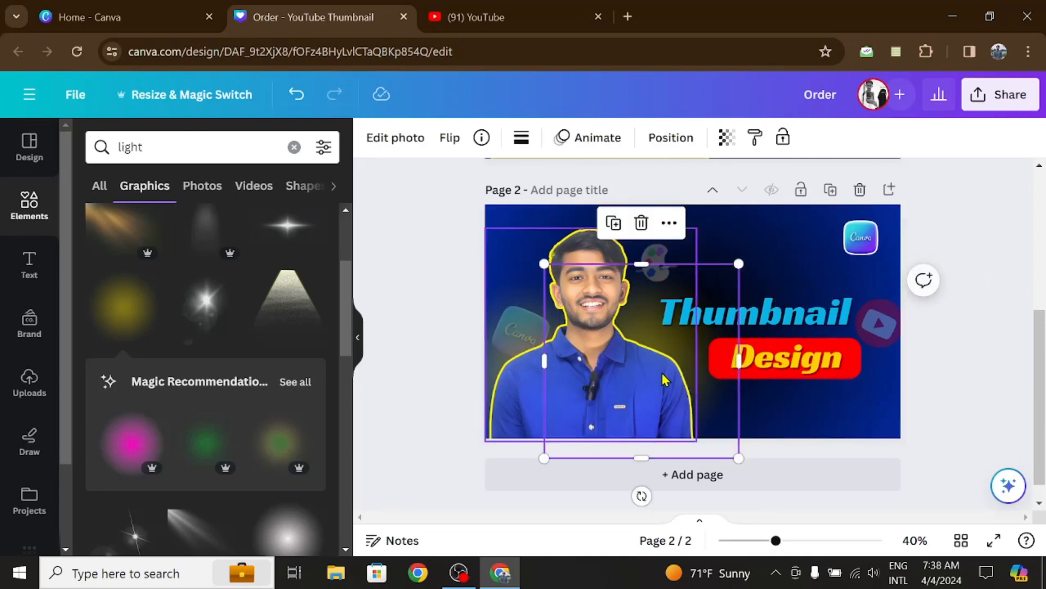
Nudge the yellow glow at the portrait's right-hand shoulder slightly to the left.
{"action": "left_click_drag", "start_coordinate": [663, 377], "coordinate": [652, 376]}
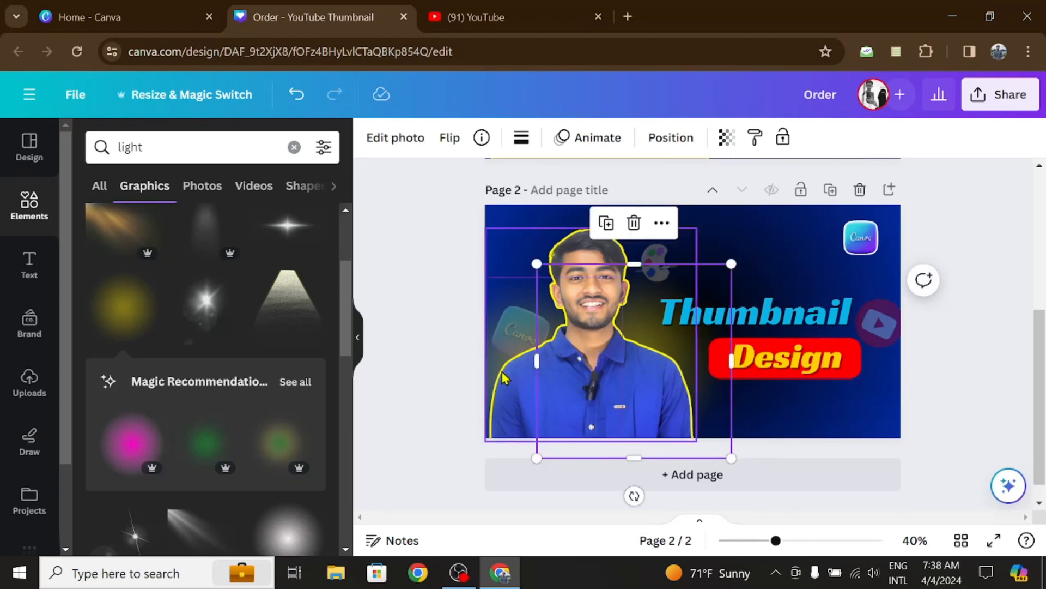
{"action": "left_click", "coordinate": [502, 377]}
{"action": "left_click", "coordinate": [479, 465]}
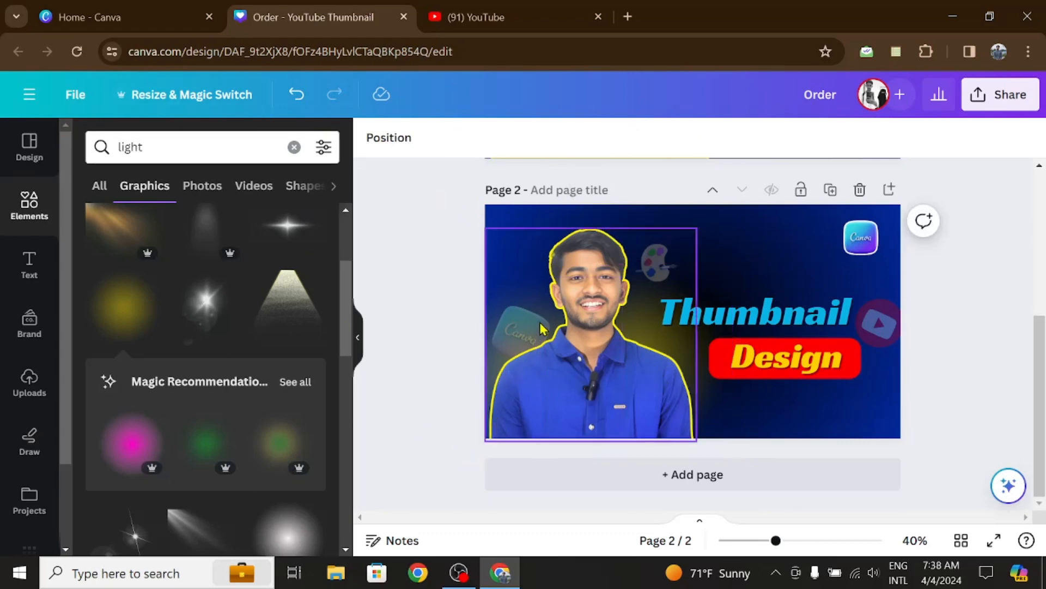
Select the yellow glow behind the portrait's left-hand side through the layer list and enlarge it slightly.
{"action": "left_click", "coordinate": [387, 137]}
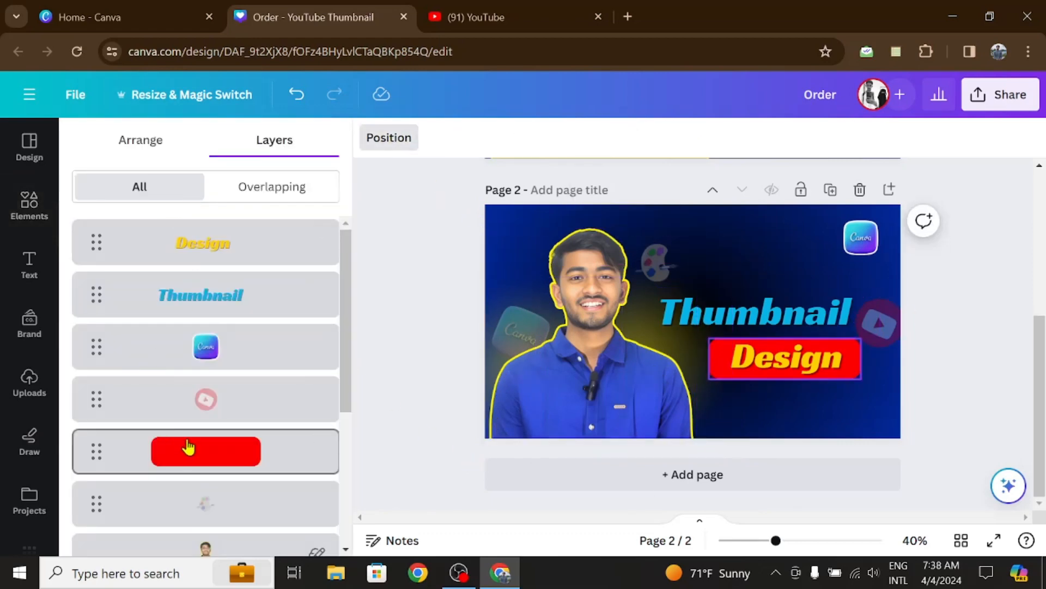
{"action": "scroll", "coordinate": [196, 439], "scroll_direction": "down", "scroll_amount": 5}
{"action": "left_click", "coordinate": [200, 413]}
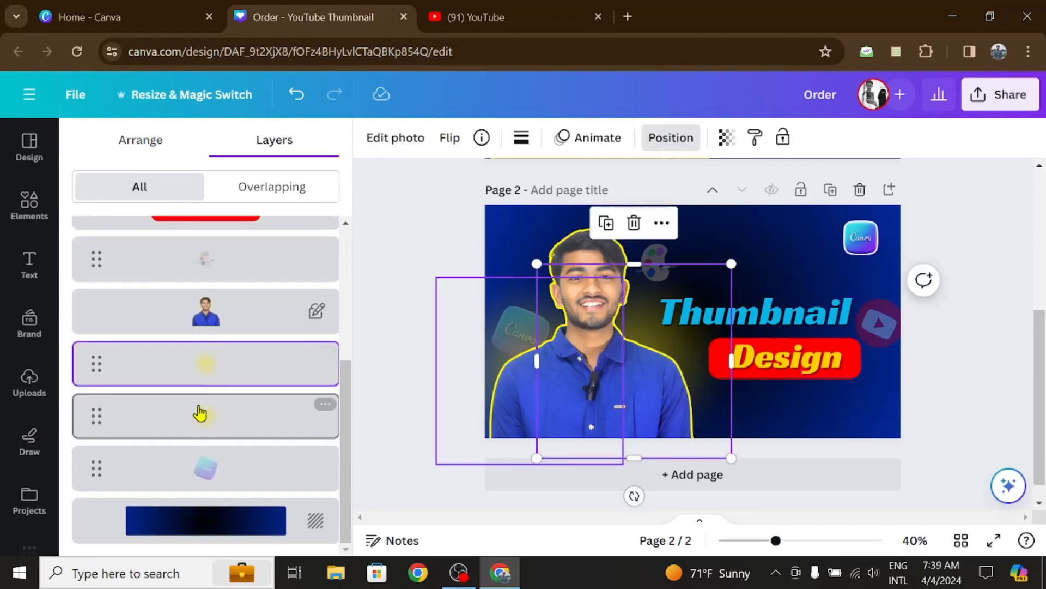
{"action": "left_click_drag", "start_coordinate": [434, 276], "coordinate": [424, 264]}
{"action": "left_click", "coordinate": [1010, 213]}
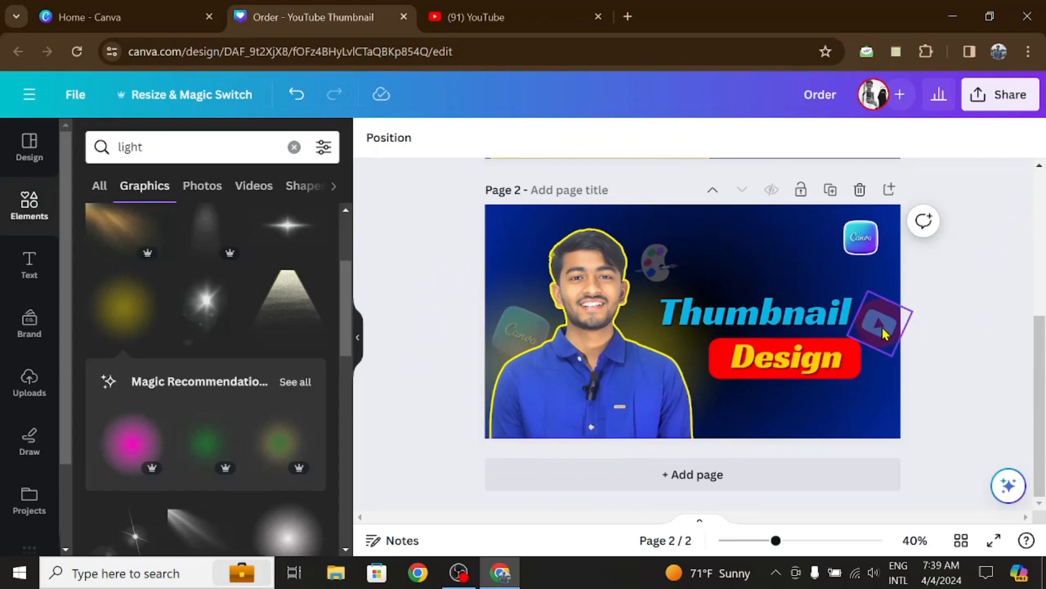
Find the scattered gold sparkle particles among the "light" graphics and add them to page 2.
{"action": "scroll", "coordinate": [260, 345], "scroll_direction": "down", "scroll_amount": 10}
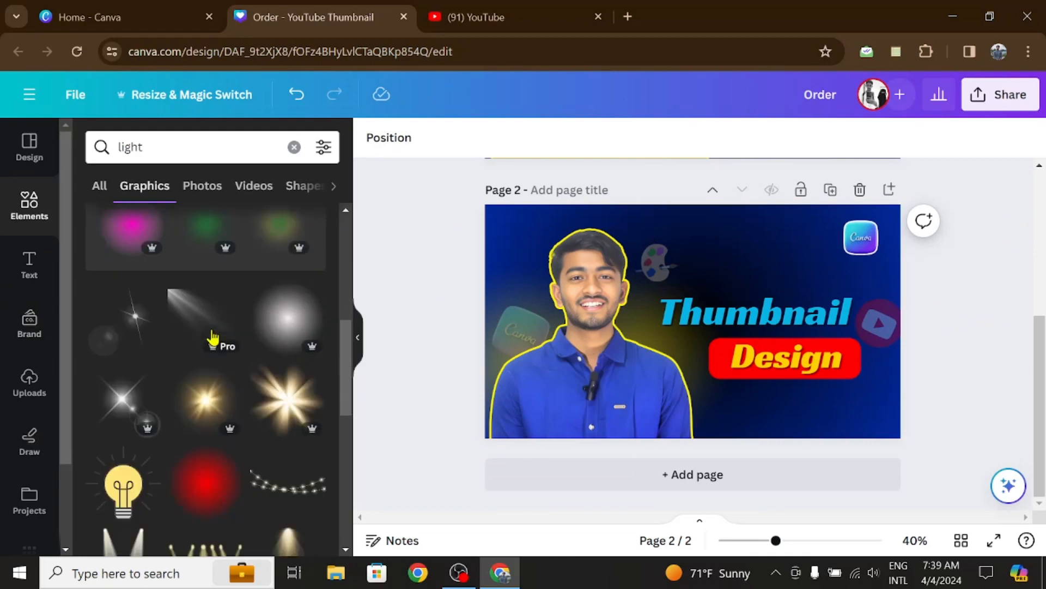
{"action": "scroll", "coordinate": [212, 336], "scroll_direction": "down", "scroll_amount": 6}
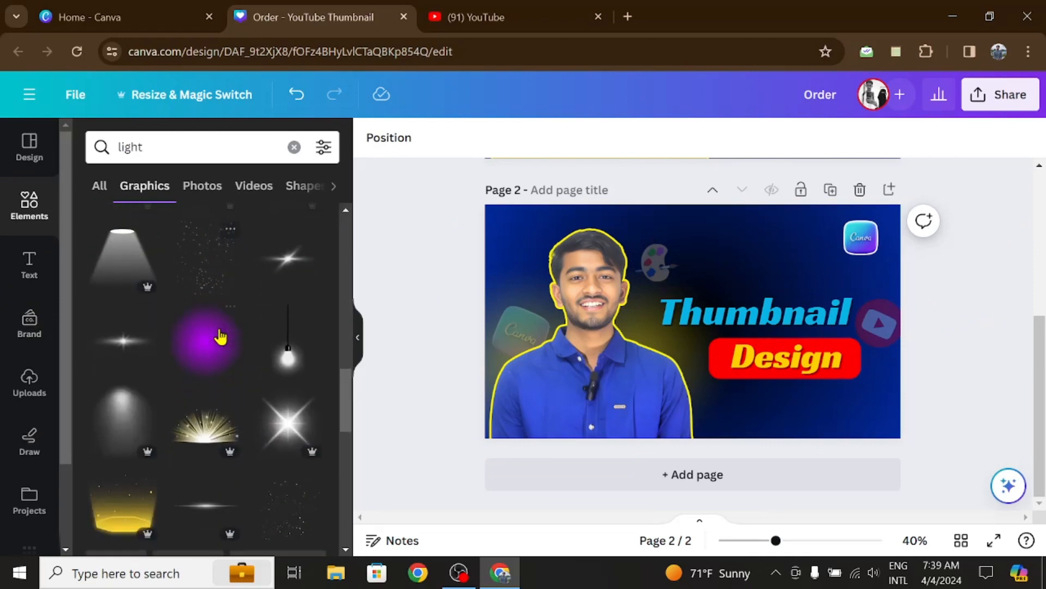
{"action": "scroll", "coordinate": [255, 341], "scroll_direction": "down", "scroll_amount": 6}
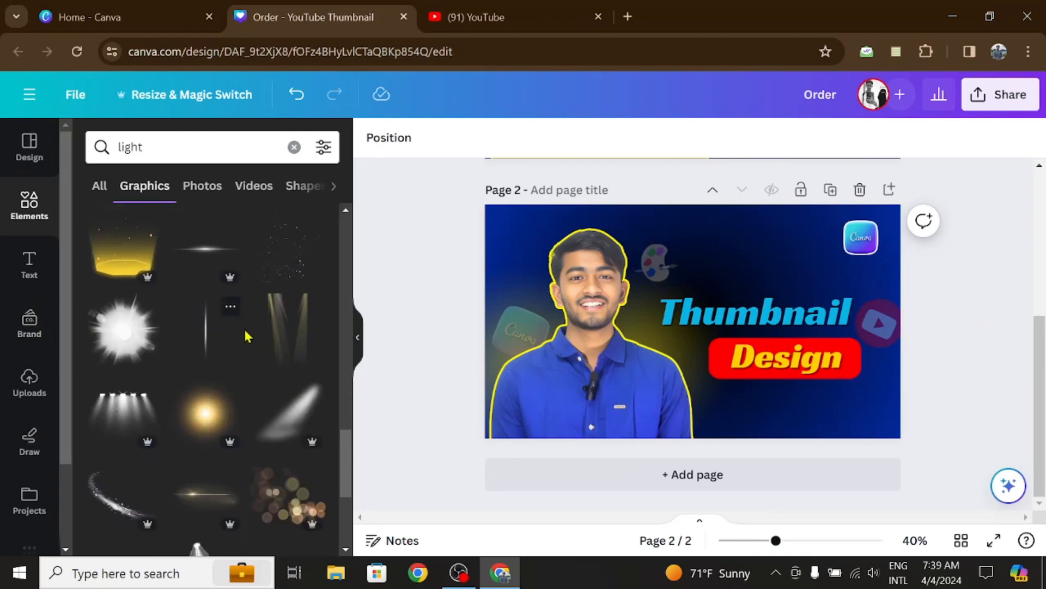
{"action": "scroll", "coordinate": [252, 350], "scroll_direction": "down", "scroll_amount": 6}
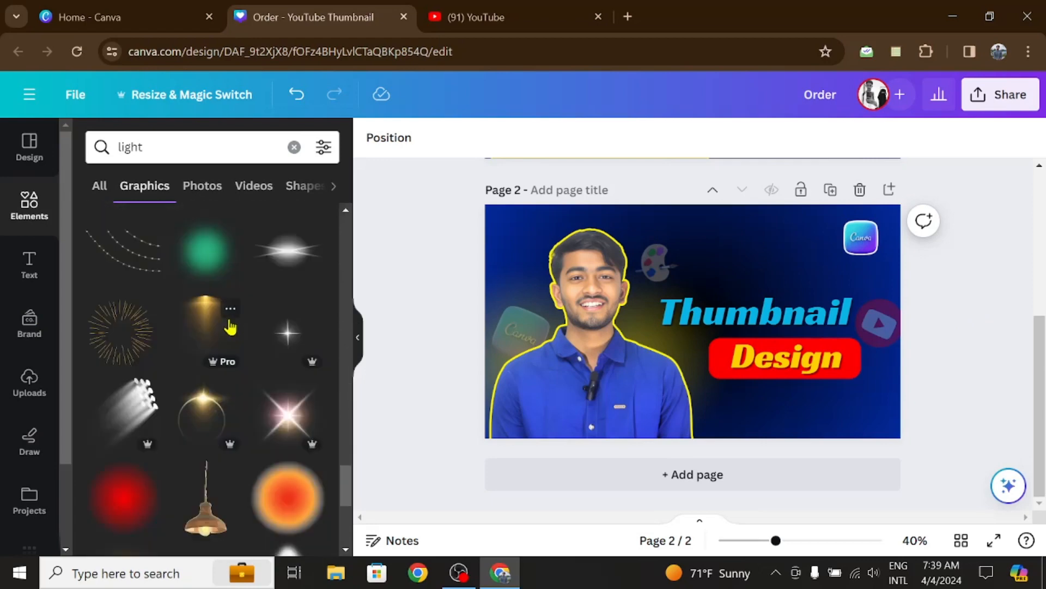
{"action": "scroll", "coordinate": [238, 331], "scroll_direction": "down", "scroll_amount": 5}
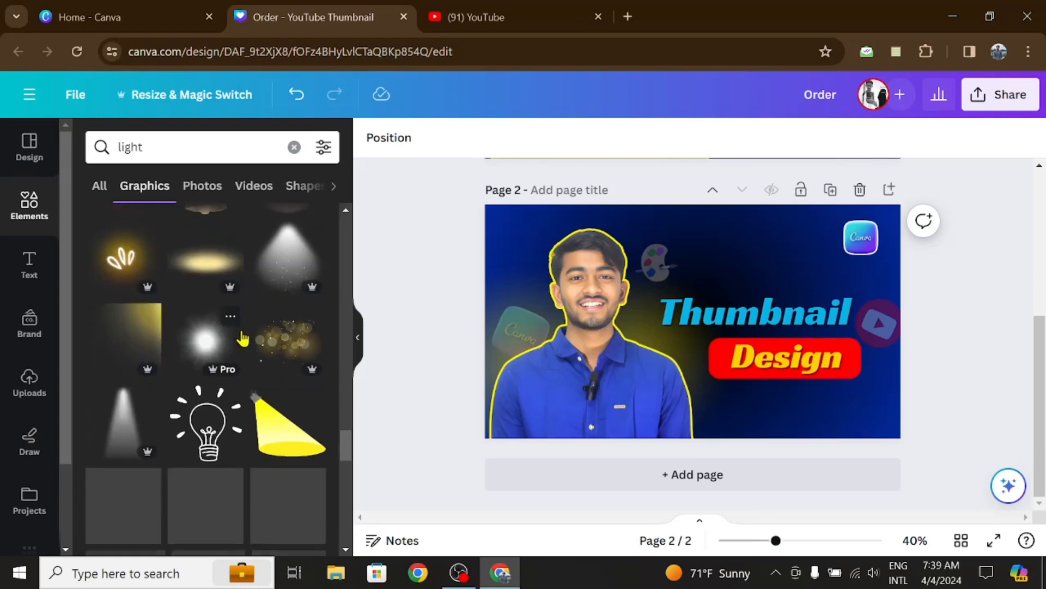
{"action": "scroll", "coordinate": [244, 341], "scroll_direction": "down", "scroll_amount": 10}
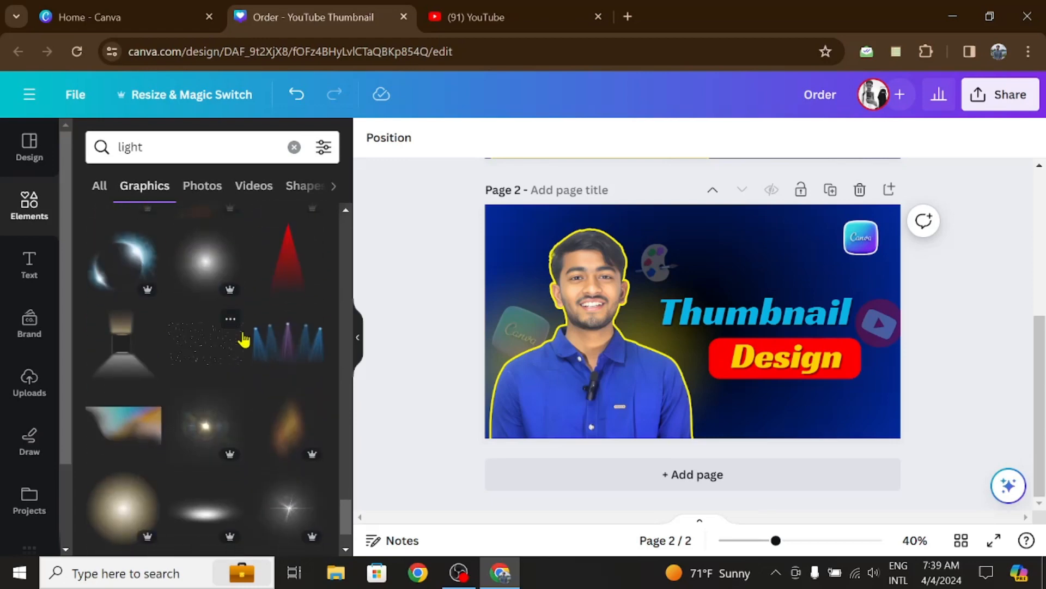
{"action": "scroll", "coordinate": [245, 340], "scroll_direction": "down", "scroll_amount": 5}
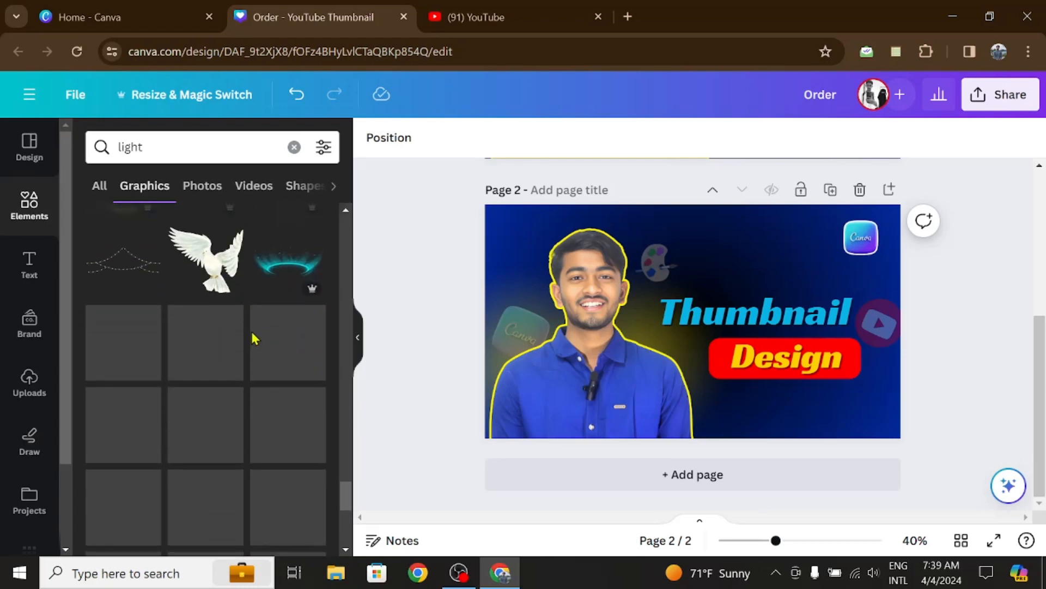
{"action": "scroll", "coordinate": [250, 336], "scroll_direction": "down", "scroll_amount": 10}
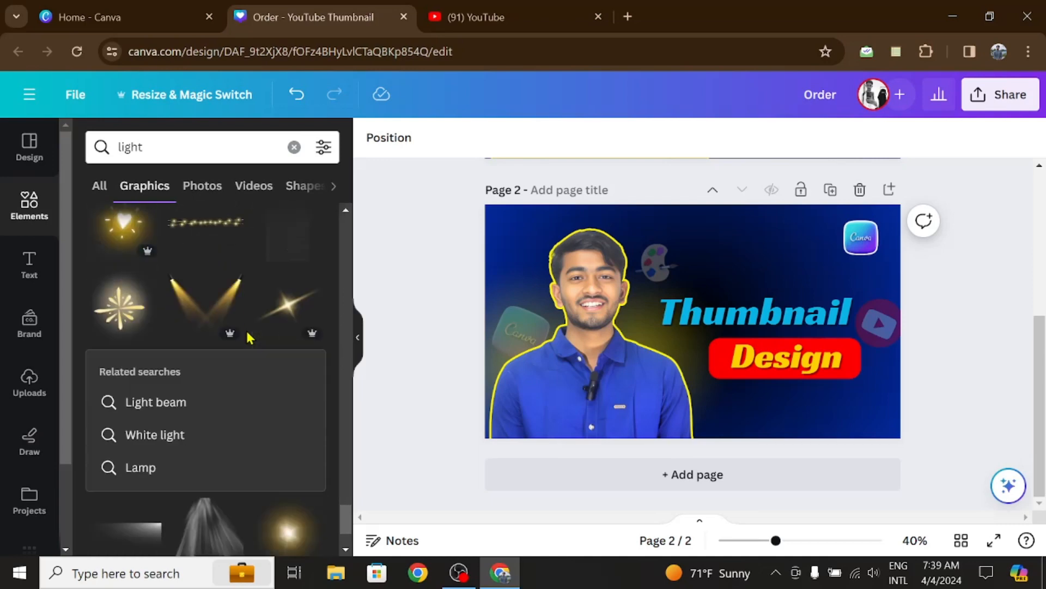
{"action": "scroll", "coordinate": [255, 337], "scroll_direction": "down", "scroll_amount": 3}
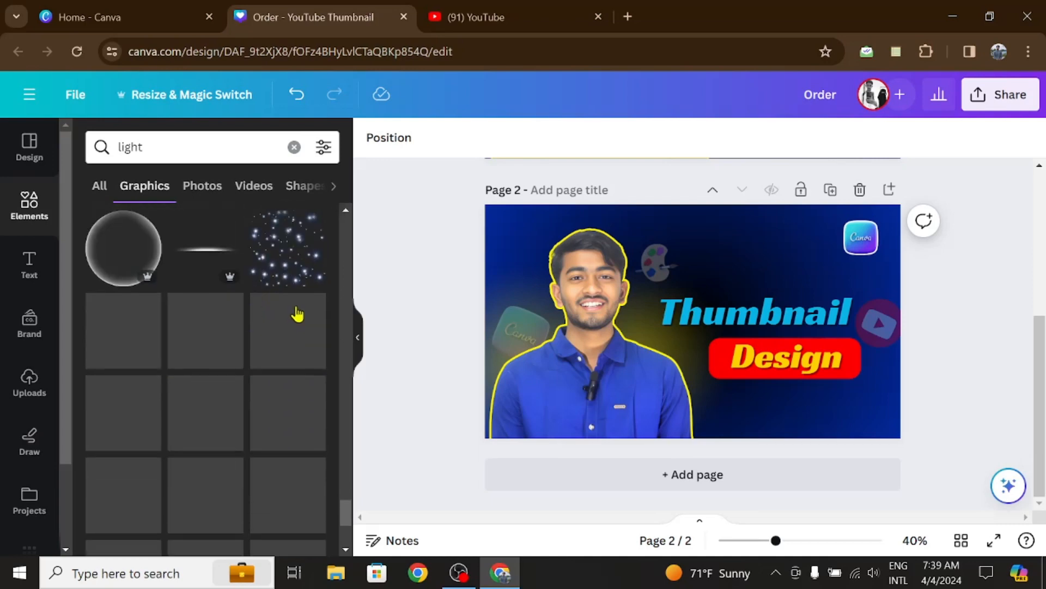
{"action": "scroll", "coordinate": [276, 344], "scroll_direction": "down", "scroll_amount": 5}
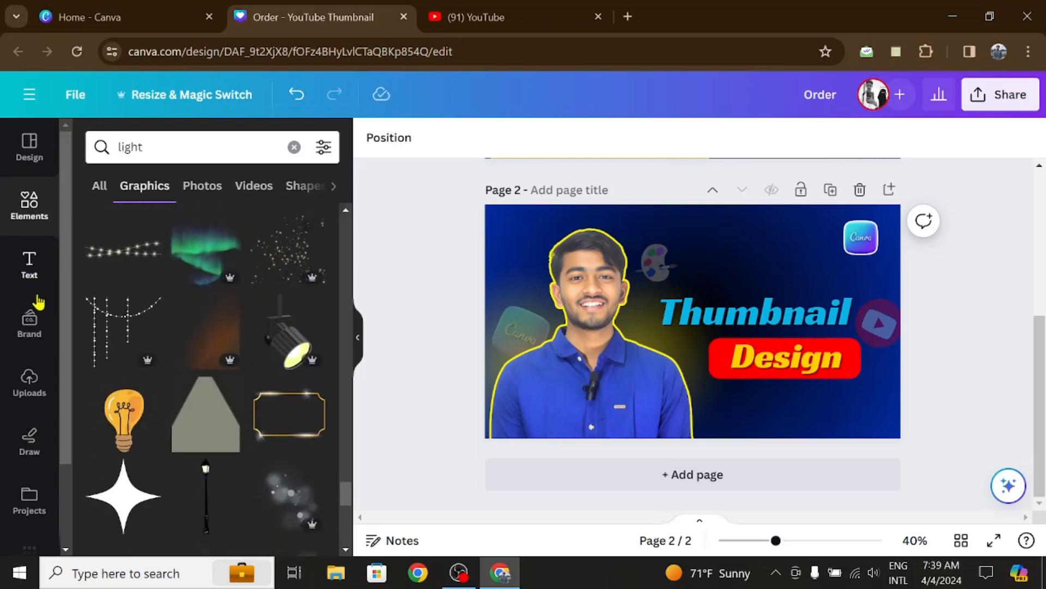
{"action": "left_click", "coordinate": [280, 262]}
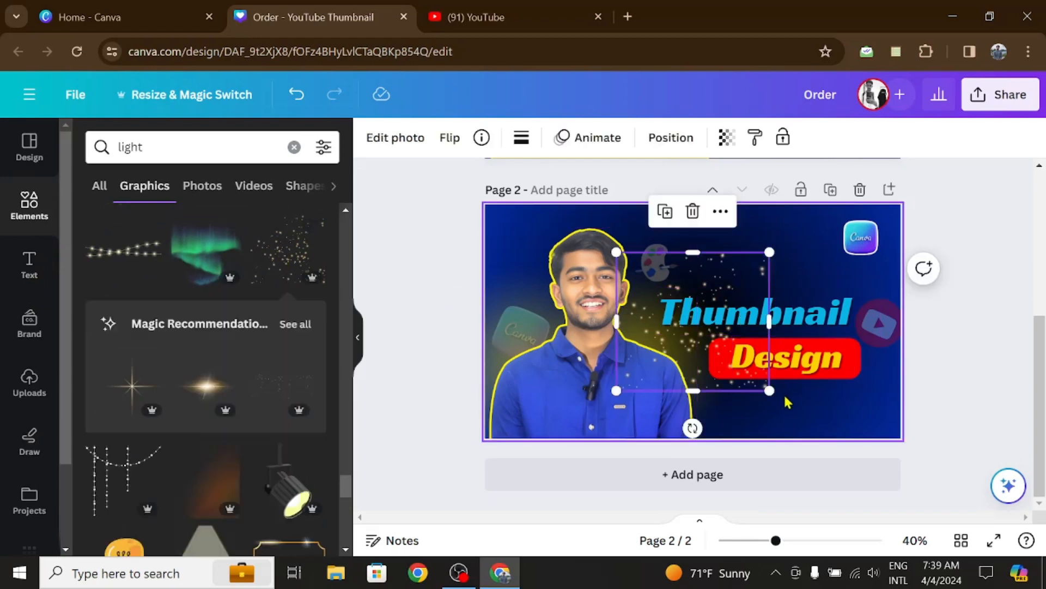
Enlarge the sparkles to about 685 × 621 px and place them around the title at about X 523 px, Y 27 px.
{"action": "left_click_drag", "start_coordinate": [771, 386], "coordinate": [825, 439]}
{"action": "left_click_drag", "start_coordinate": [754, 408], "coordinate": [782, 375]}
{"action": "mouse_move", "coordinate": [858, 411]}
{"action": "left_mouse_down"}
{"action": "mouse_move", "coordinate": [899, 436]}
{"action": "mouse_move", "coordinate": [864, 422]}
{"action": "mouse_move", "coordinate": [860, 403]}
{"action": "left_mouse_up"}
Reorder the sparkles so they sit directly above the blue background layer, behind all other elements.
{"action": "left_click", "coordinate": [659, 143]}
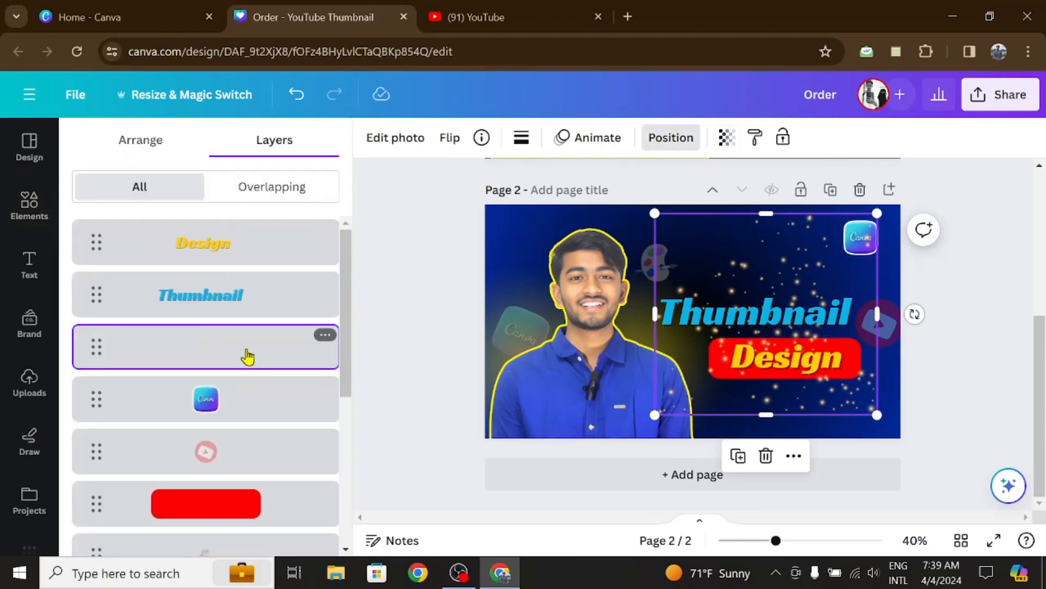
{"action": "left_click_drag", "start_coordinate": [240, 349], "coordinate": [233, 484]}
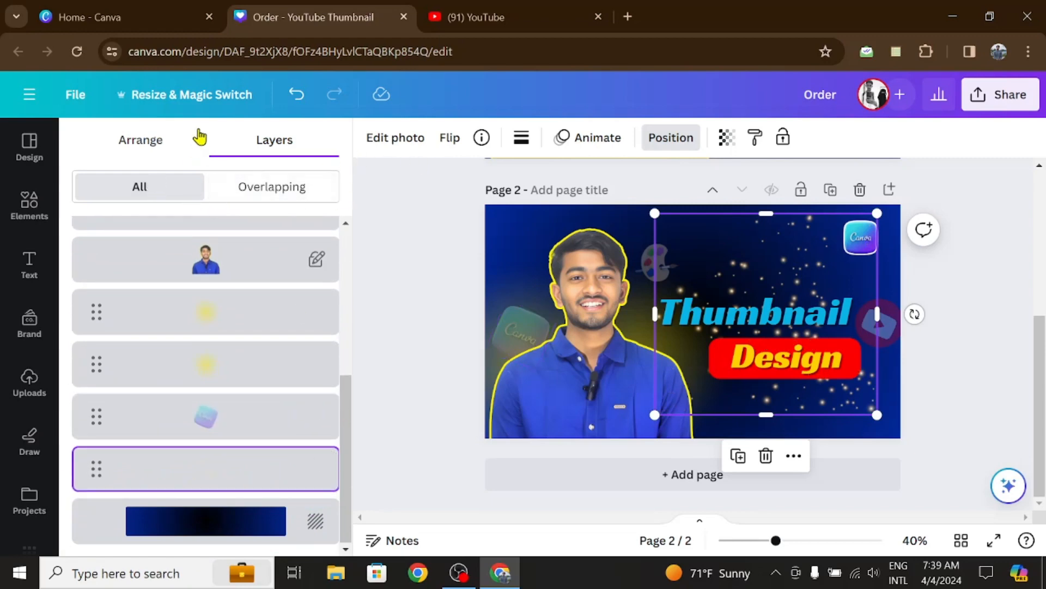
{"action": "left_click", "coordinate": [197, 156]}
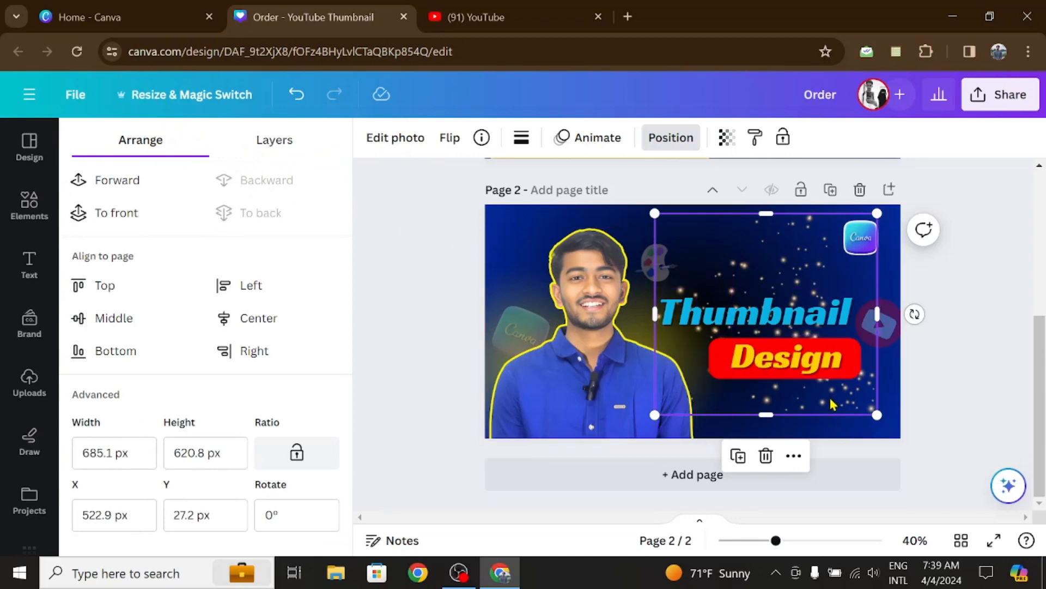
Set the sparkles' transparency to 36 and move them straight down to about Y 72 px.
{"action": "left_click", "coordinate": [728, 137]}
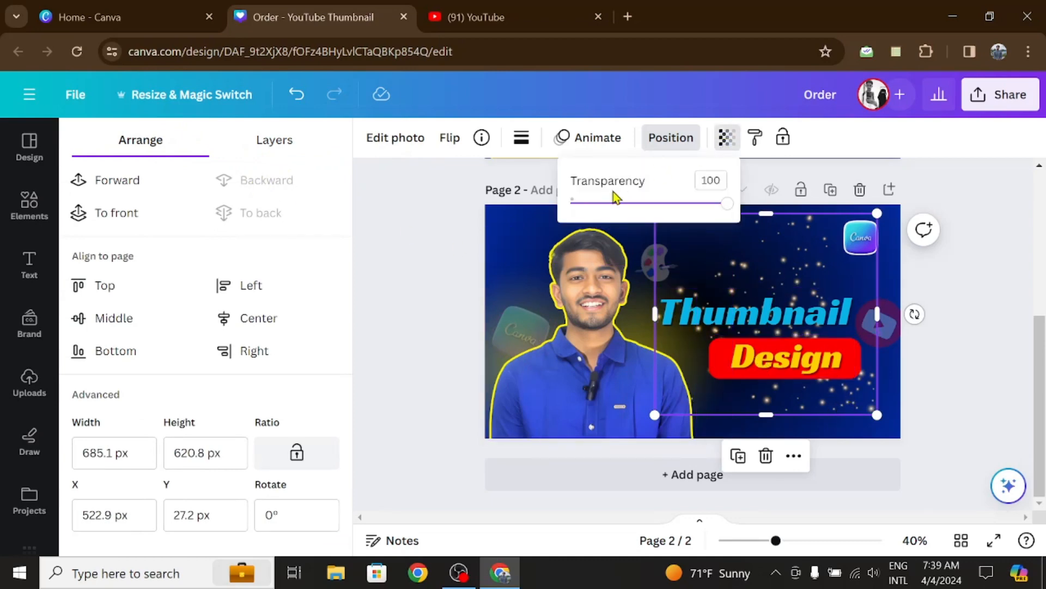
{"action": "mouse_move", "coordinate": [614, 202]}
{"action": "left_mouse_down"}
{"action": "mouse_move", "coordinate": [642, 205]}
{"action": "mouse_move", "coordinate": [627, 214]}
{"action": "mouse_move", "coordinate": [626, 201]}
{"action": "left_mouse_up"}
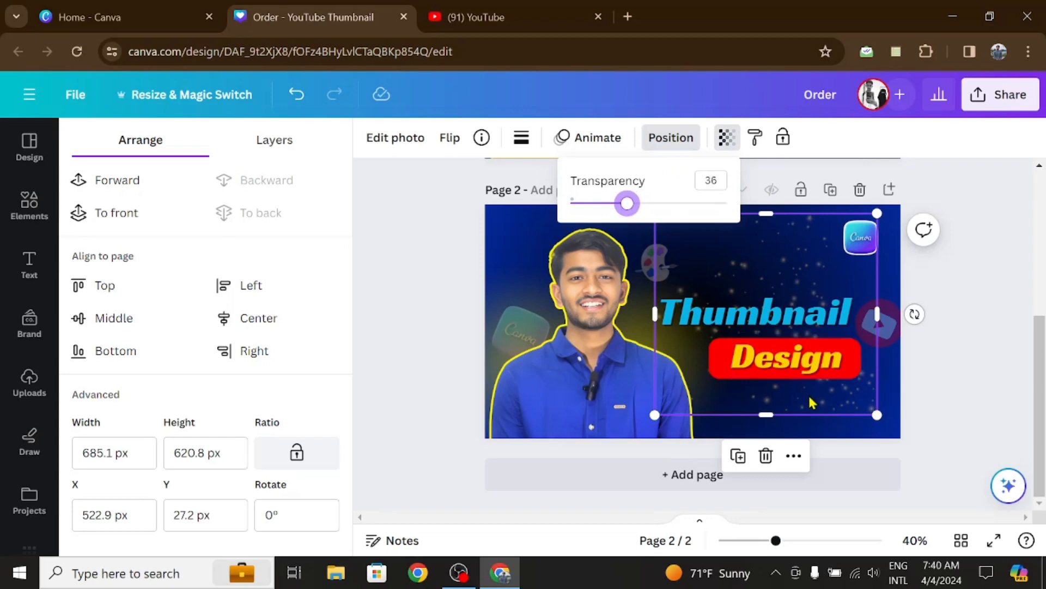
{"action": "left_click_drag", "start_coordinate": [808, 411], "coordinate": [809, 418]}
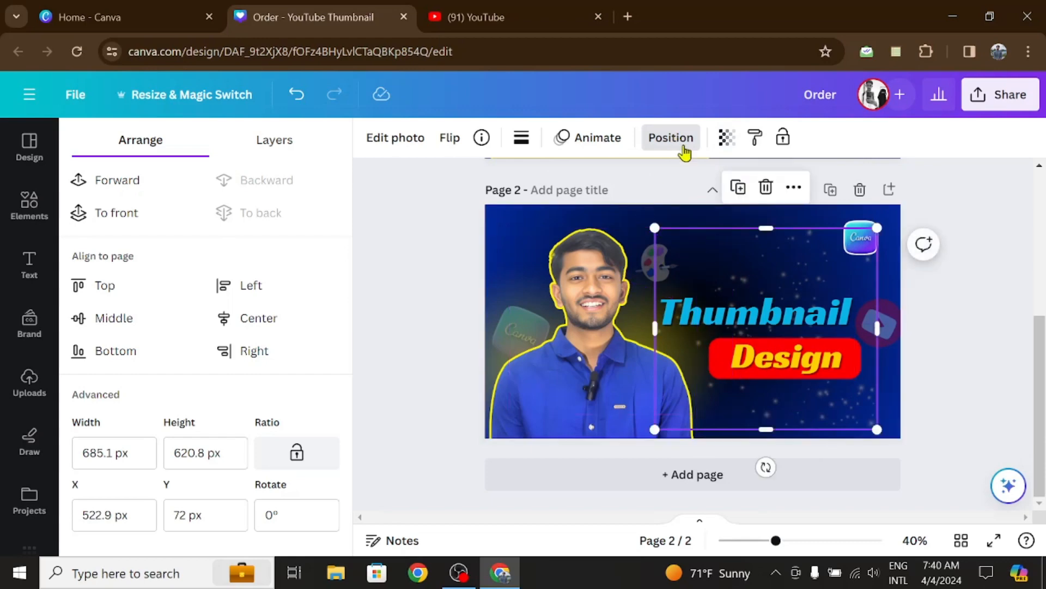
Fade the sparkles slightly more by lowering their transparency value, and deselect them.
{"action": "left_click", "coordinate": [727, 138]}
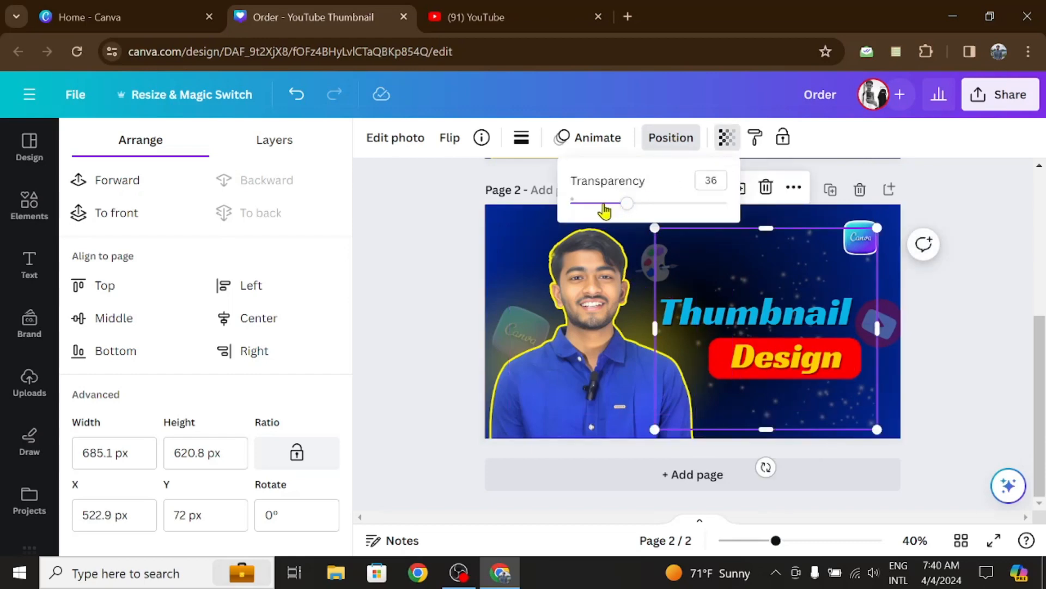
{"action": "left_click_drag", "start_coordinate": [604, 205], "coordinate": [618, 208]}
{"action": "left_click", "coordinate": [993, 230]}
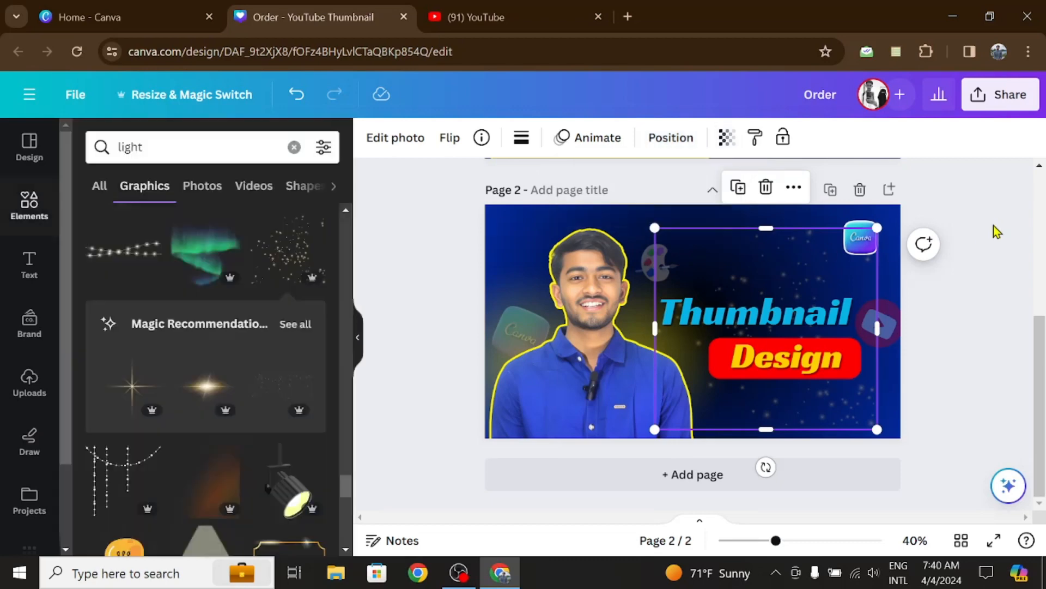
{"action": "left_click", "coordinate": [997, 259]}
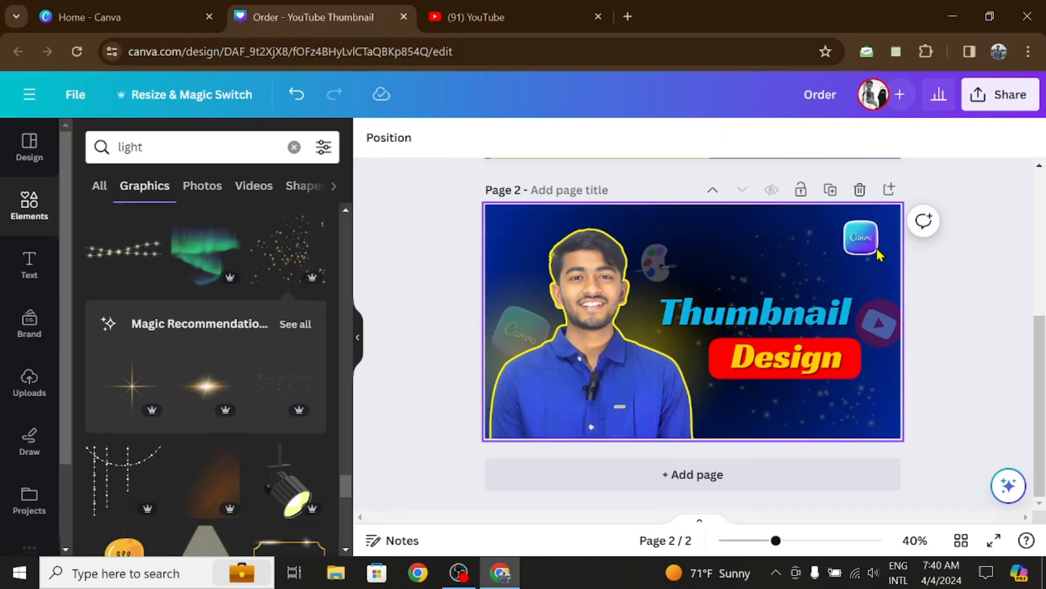
Find the blurred white elliptical glow among the "light" graphics and add it to page 2.
{"action": "scroll", "coordinate": [250, 362], "scroll_direction": "down", "scroll_amount": 2}
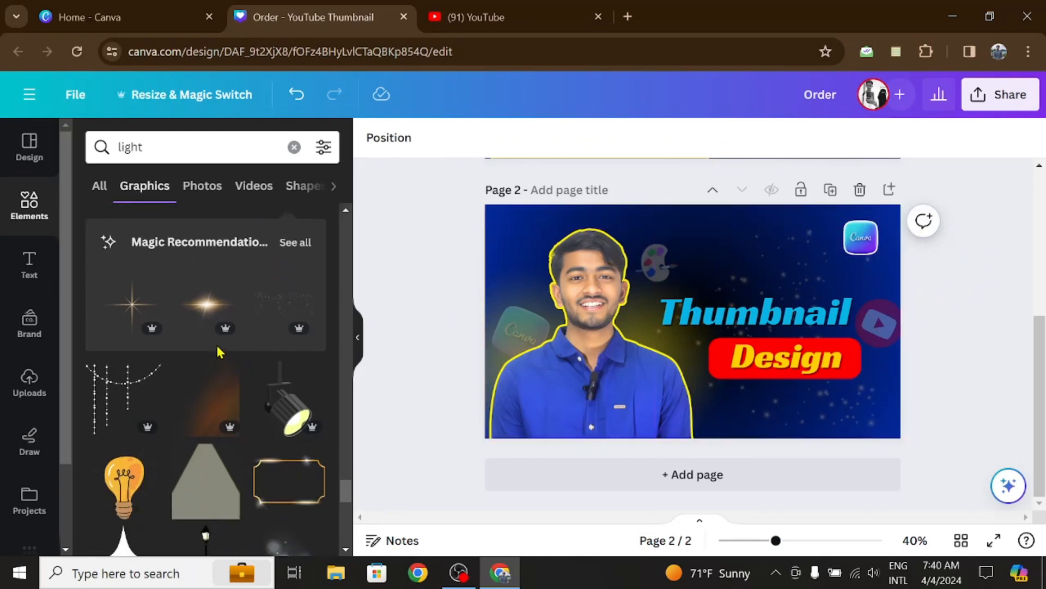
{"action": "scroll", "coordinate": [218, 350], "scroll_direction": "up", "scroll_amount": 2}
{"action": "scroll", "coordinate": [154, 312], "scroll_direction": "up", "scroll_amount": 3}
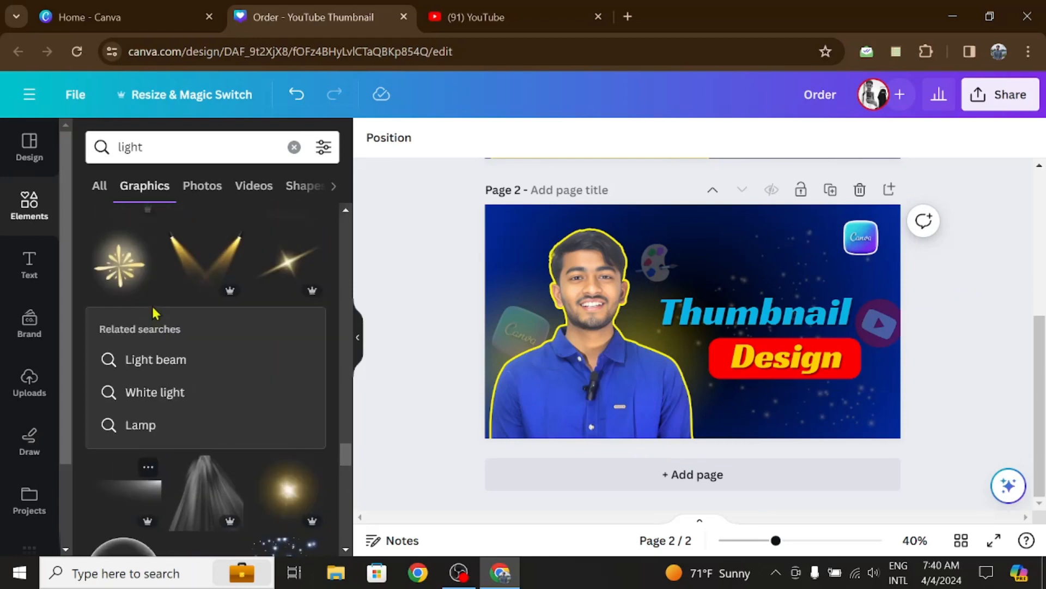
{"action": "scroll", "coordinate": [154, 312], "scroll_direction": "up", "scroll_amount": 5}
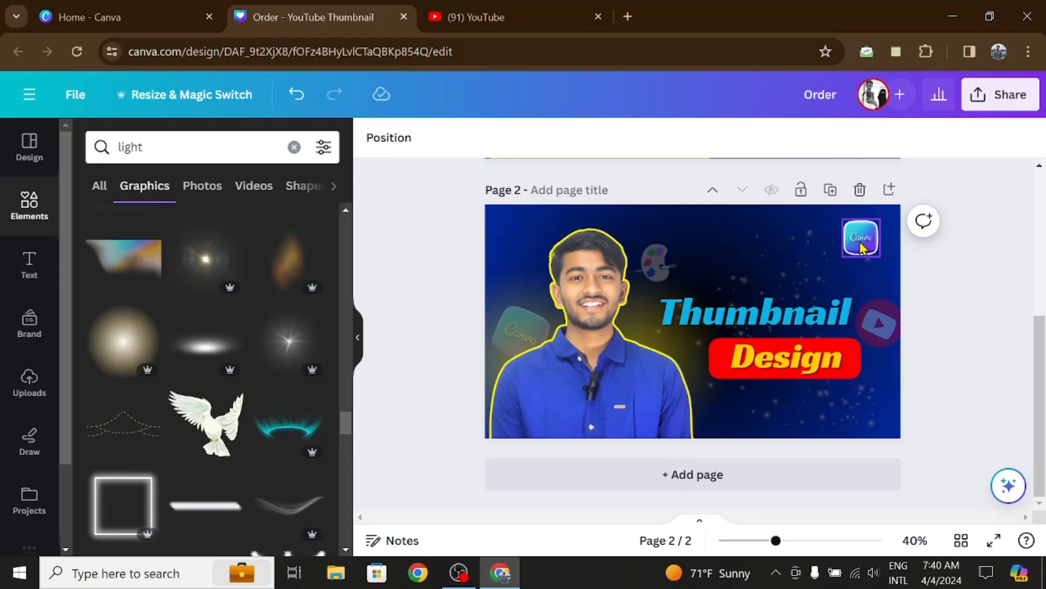
{"action": "scroll", "coordinate": [229, 347], "scroll_direction": "up", "scroll_amount": 1}
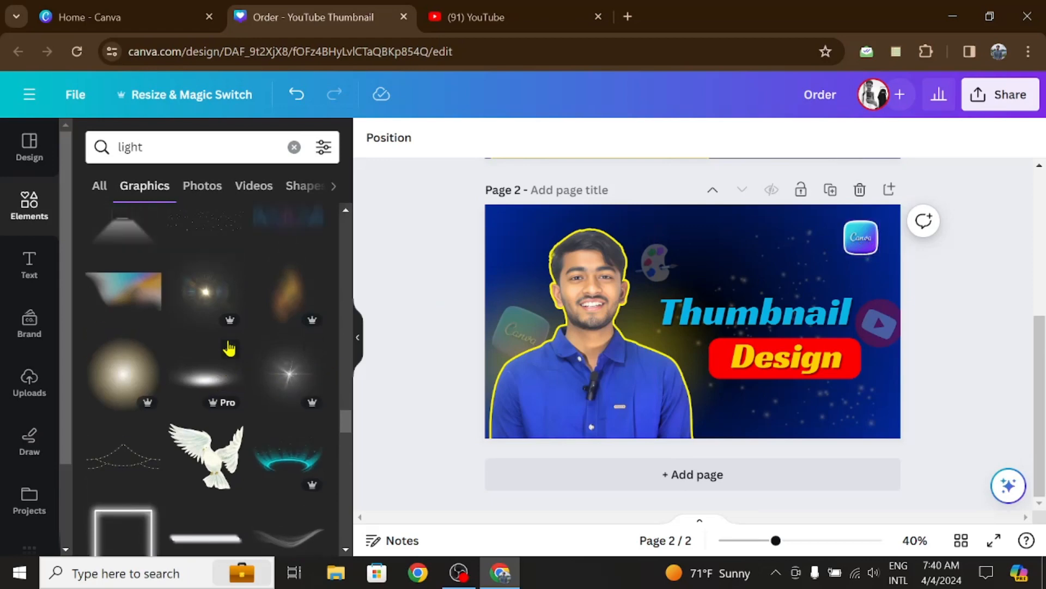
{"action": "scroll", "coordinate": [266, 345], "scroll_direction": "up", "scroll_amount": 2}
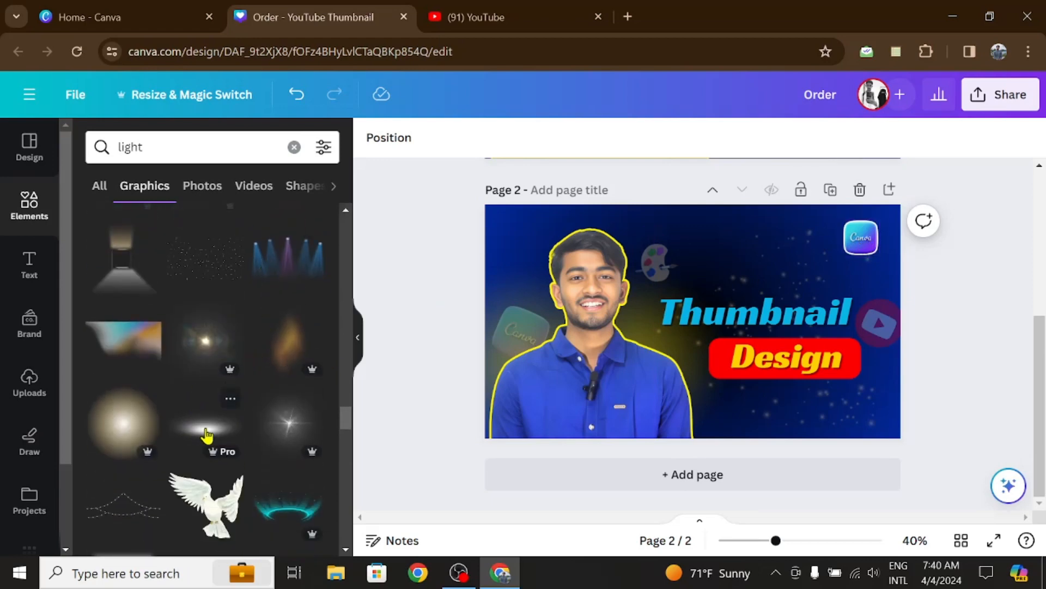
{"action": "scroll", "coordinate": [210, 425], "scroll_direction": "down", "scroll_amount": 2}
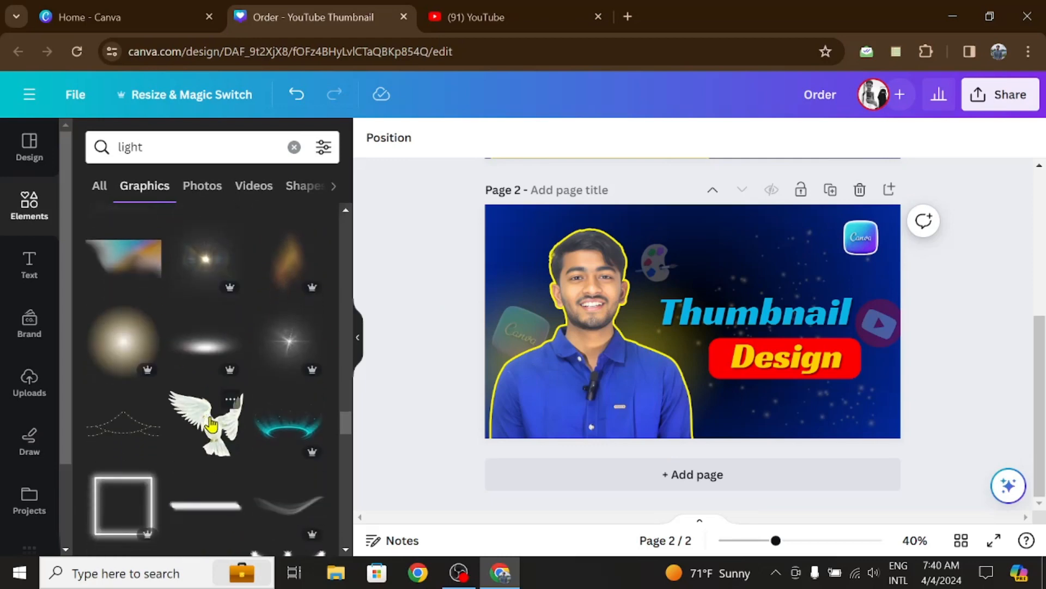
{"action": "left_click", "coordinate": [201, 348]}
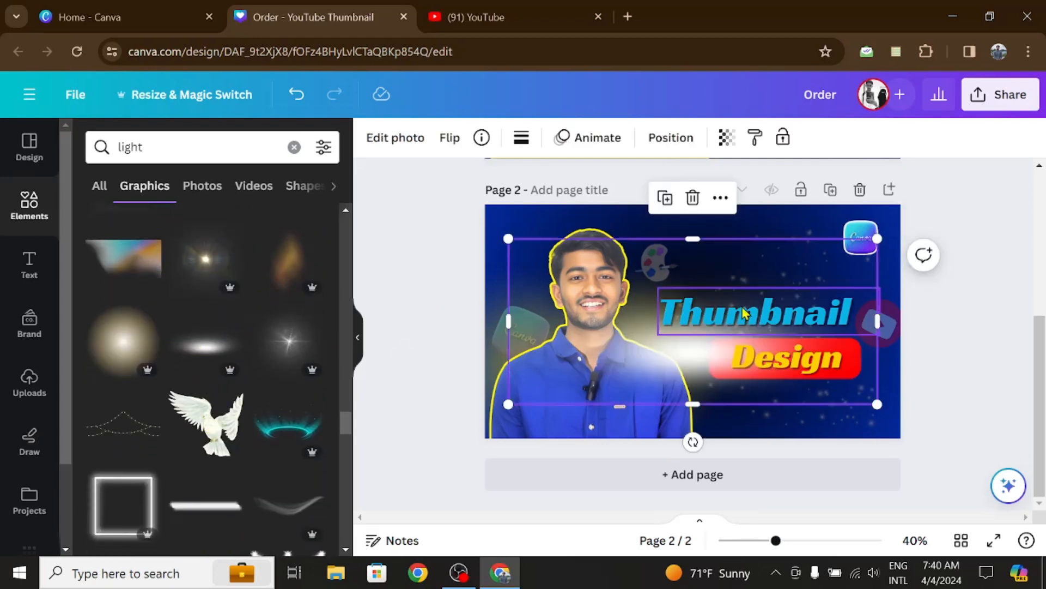
Shrink the white elliptical glow to roughly the Canva logo's width and place it just beneath that logo.
{"action": "mouse_move", "coordinate": [508, 405]}
{"action": "left_mouse_down"}
{"action": "mouse_move", "coordinate": [696, 375]}
{"action": "mouse_move", "coordinate": [879, 308]}
{"action": "left_mouse_up"}
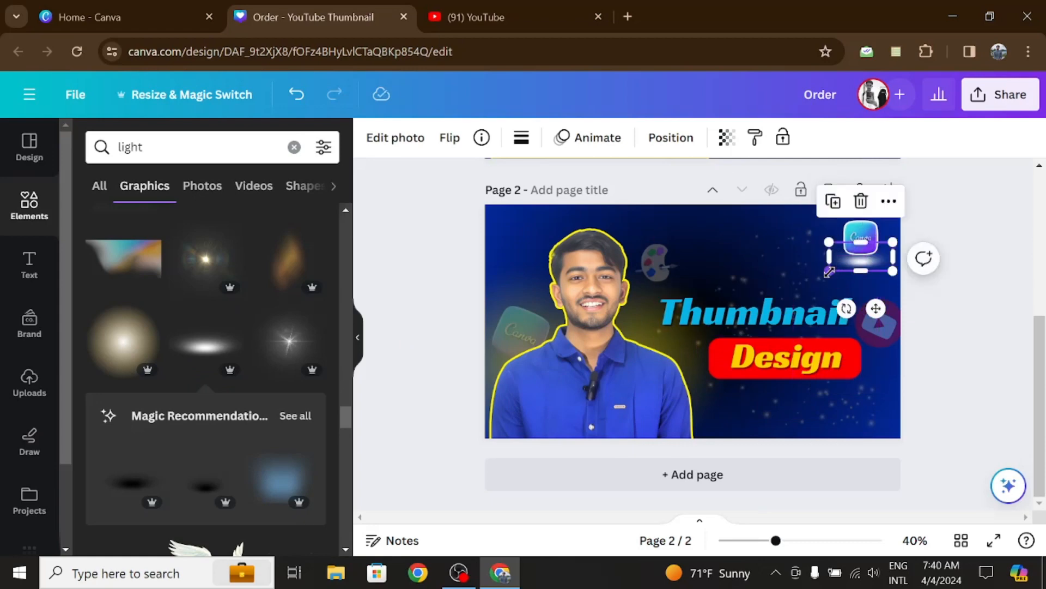
{"action": "left_click_drag", "start_coordinate": [834, 270], "coordinate": [868, 272]}
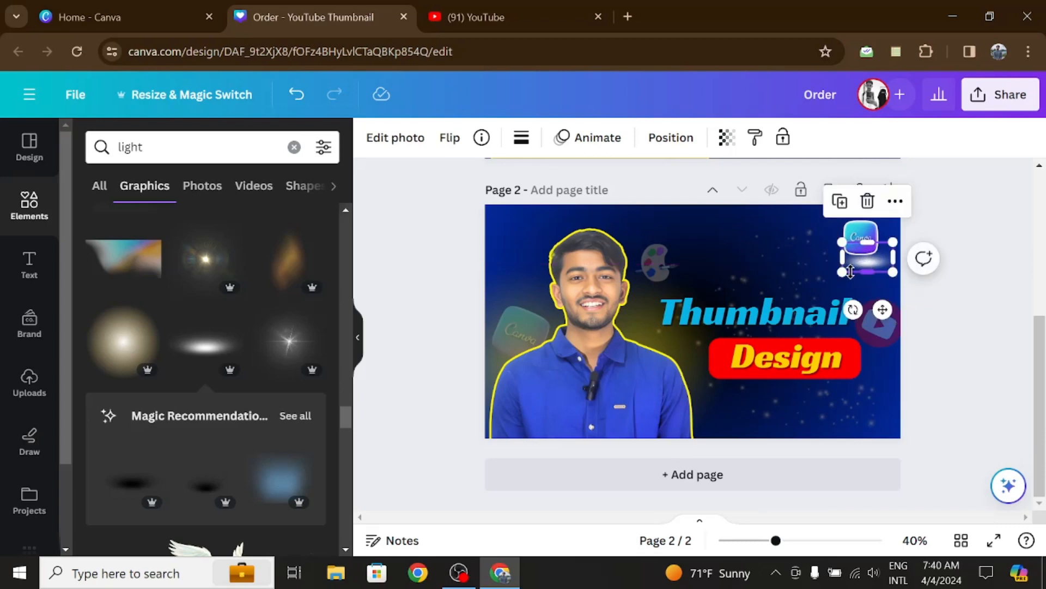
{"action": "left_click", "coordinate": [895, 276]}
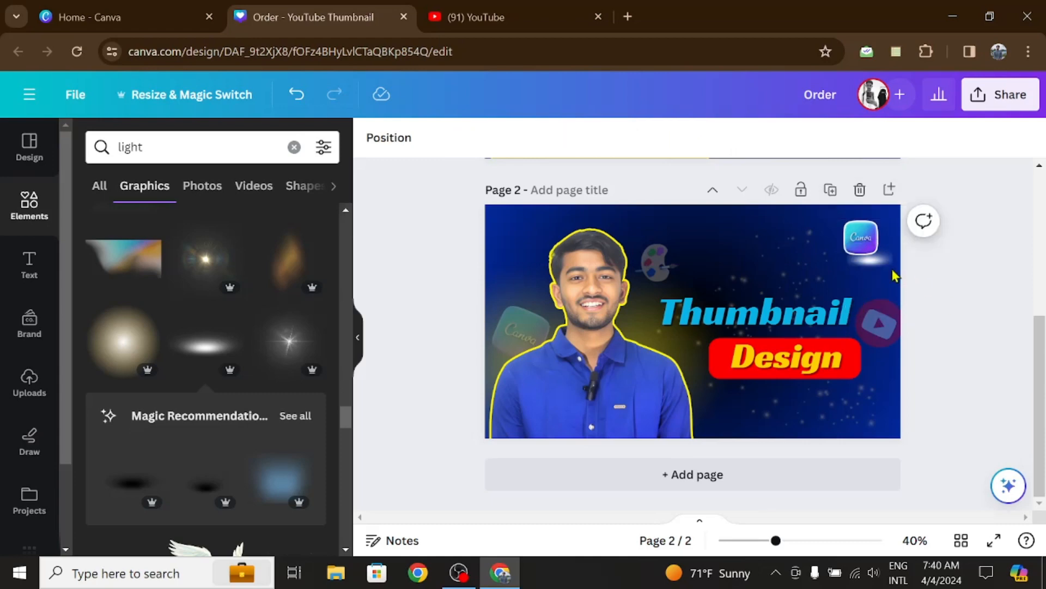
Shrink the Canva logo slightly and nudge the white elliptical glow left until it is centred beneath the logo.
{"action": "left_click", "coordinate": [858, 248]}
{"action": "left_click_drag", "start_coordinate": [845, 254], "coordinate": [855, 250]}
{"action": "left_click", "coordinate": [871, 260]}
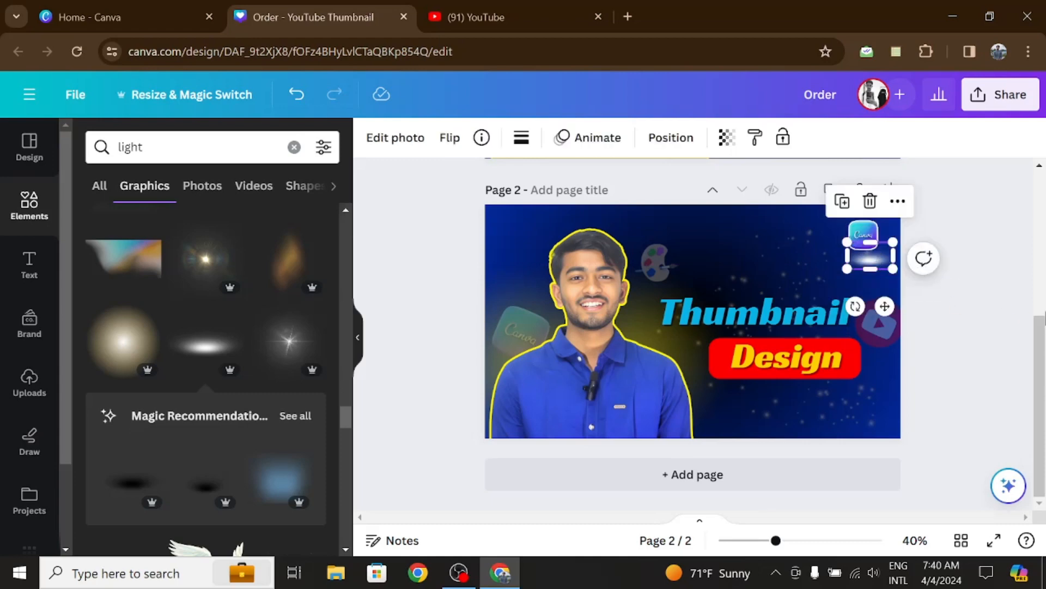
{"action": "left_click", "coordinate": [1020, 312]}
{"action": "key", "text": "Left"}
{"action": "key", "text": "Left"}
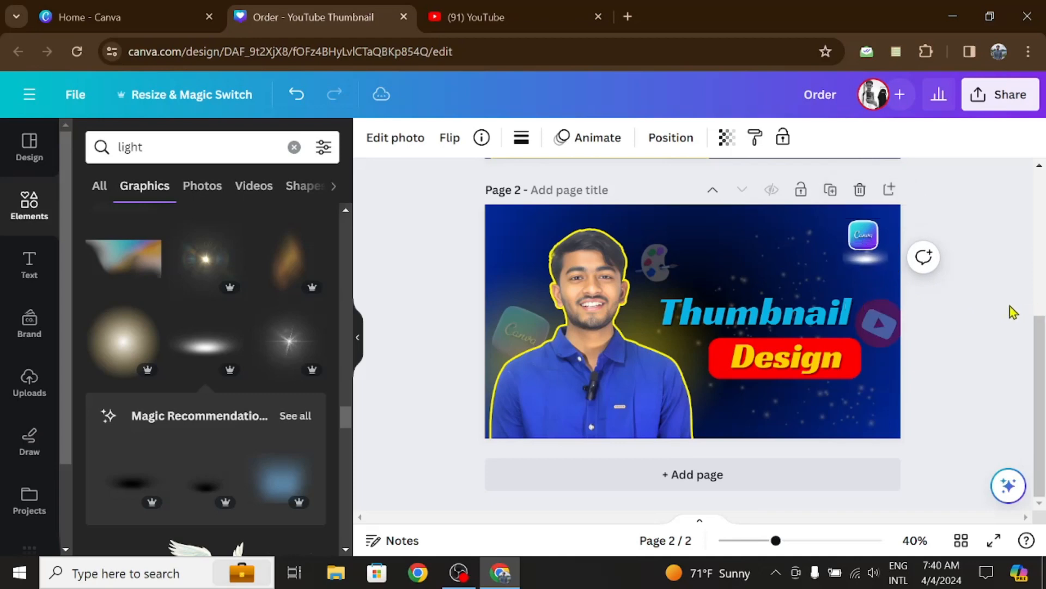
{"action": "left_click", "coordinate": [984, 272]}
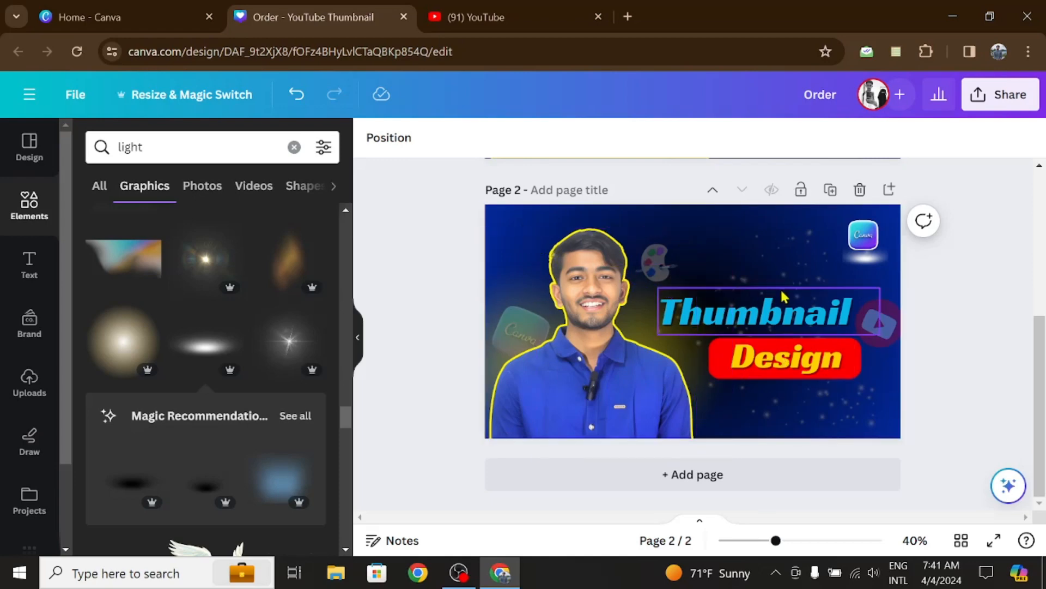
Nudge the red rounded rectangle behind the "Design" text slightly to the right.
{"action": "left_click", "coordinate": [712, 372]}
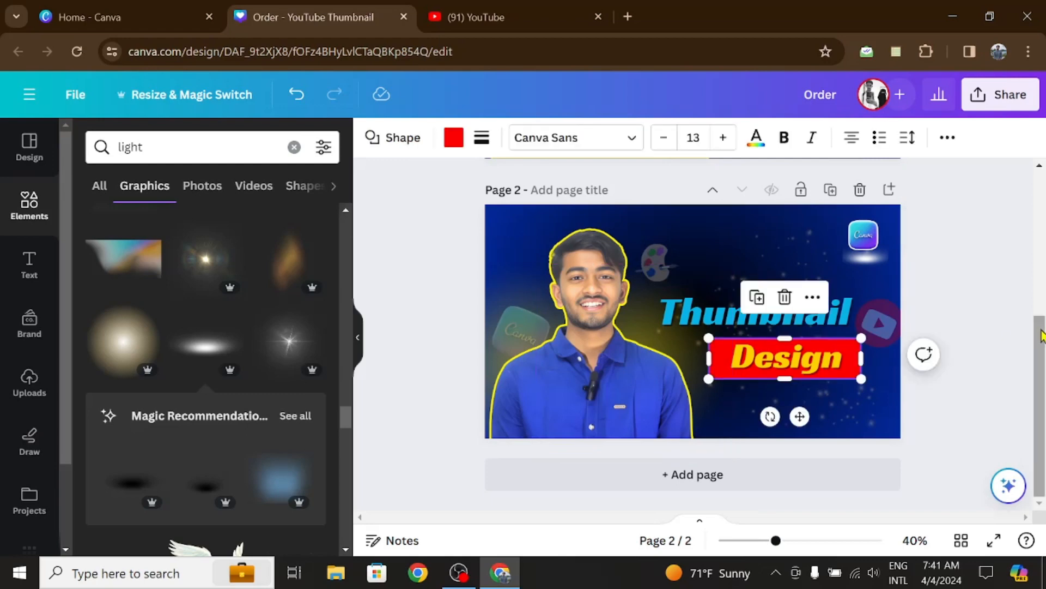
{"action": "key", "text": "Right"}
{"action": "key", "text": "Right"}
{"action": "key", "text": "Right"}
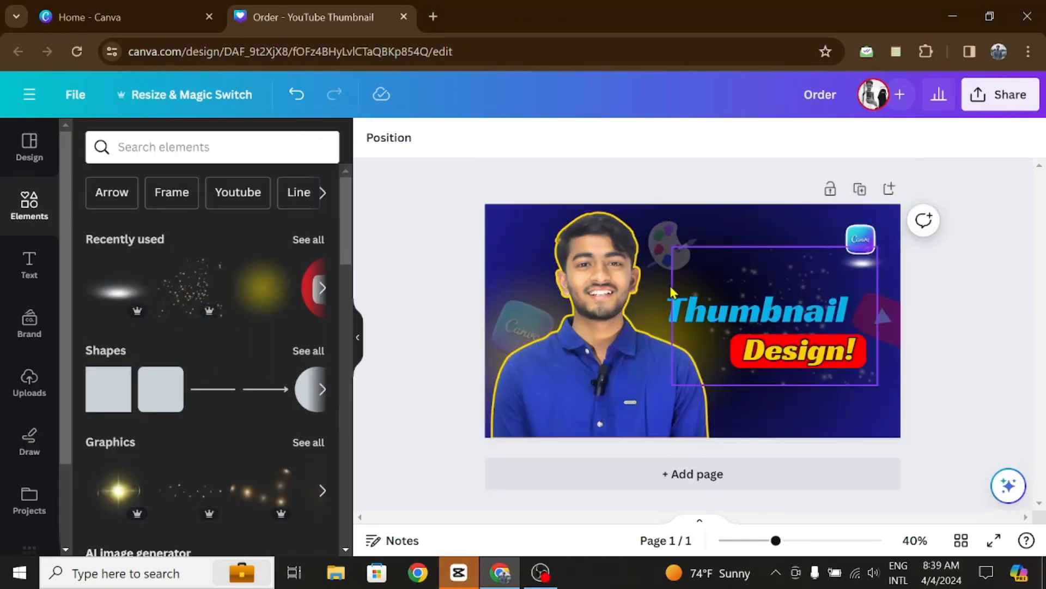
Download the finished thumbnail design as a JPG with the quality raised to the maximum.
{"action": "left_click", "coordinate": [1005, 94]}
{"action": "scroll", "coordinate": [716, 305], "scroll_direction": "down", "scroll_amount": 3}
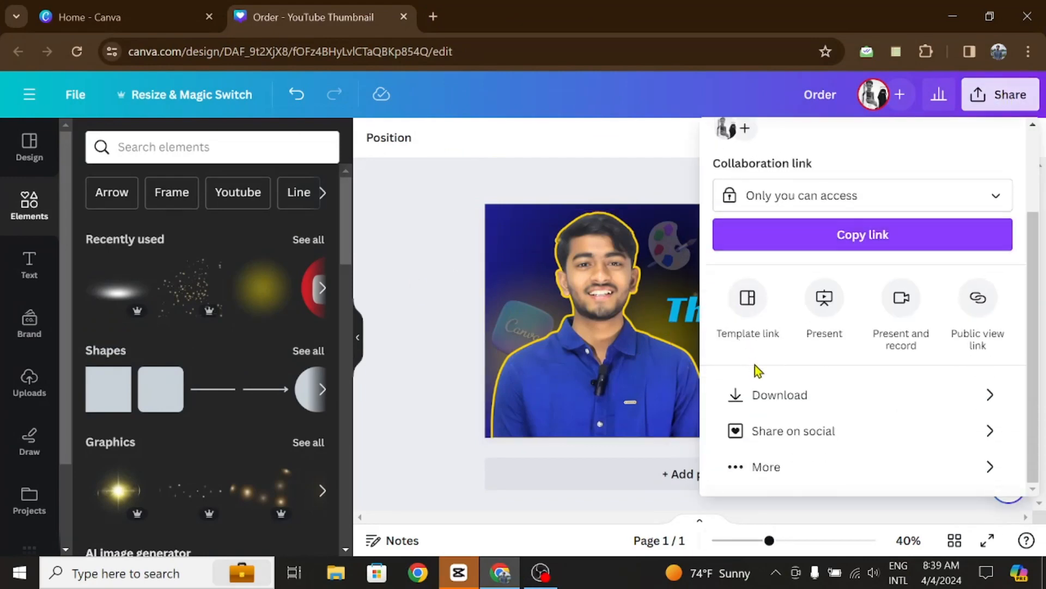
{"action": "left_click", "coordinate": [724, 397]}
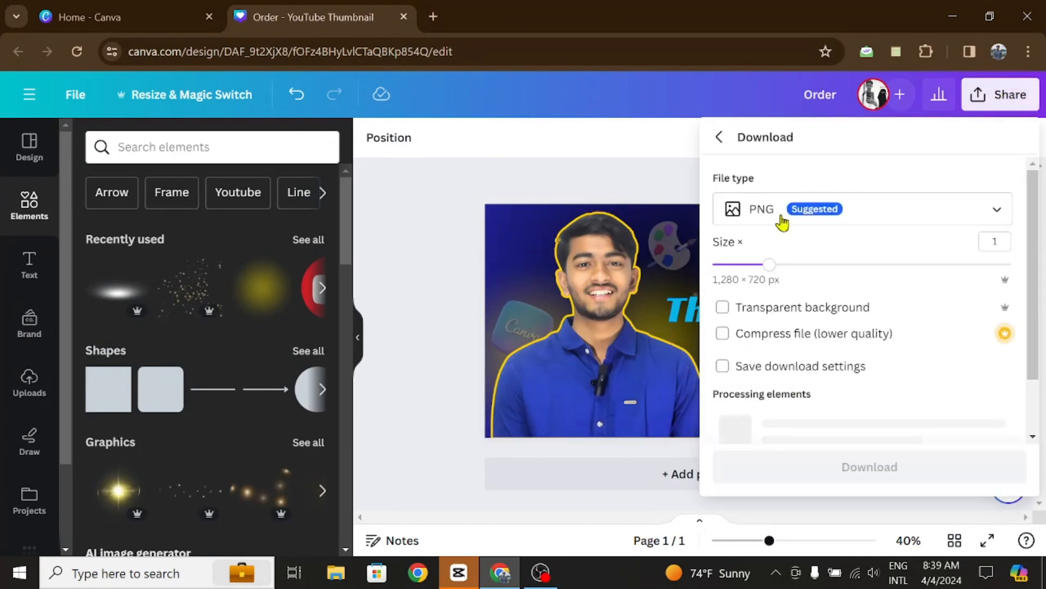
{"action": "left_click", "coordinate": [714, 218]}
{"action": "left_click", "coordinate": [780, 273]}
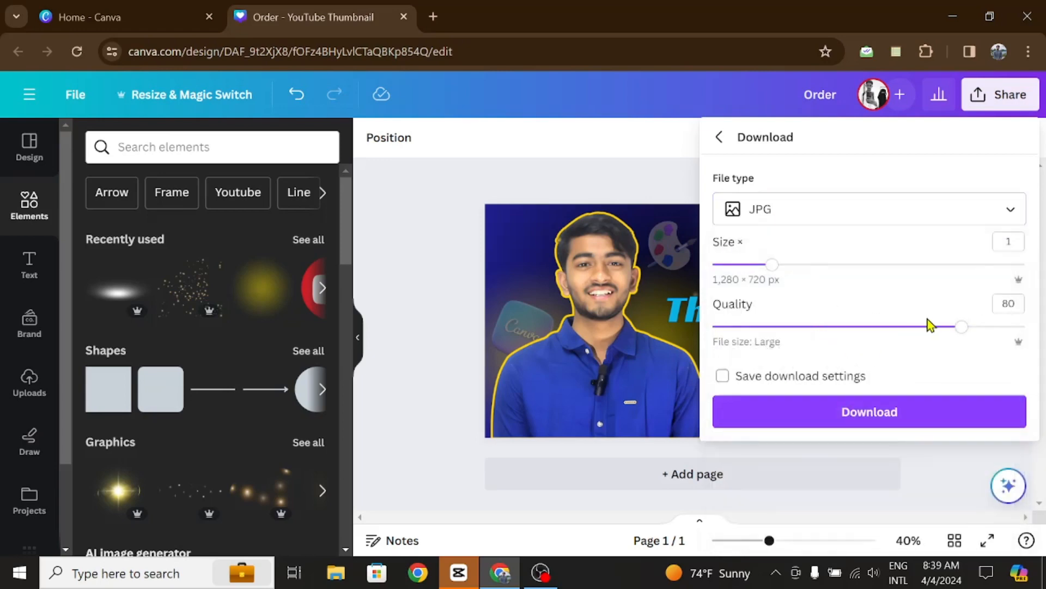
{"action": "left_click_drag", "start_coordinate": [962, 327], "coordinate": [1023, 327]}
{"action": "left_click", "coordinate": [915, 411]}
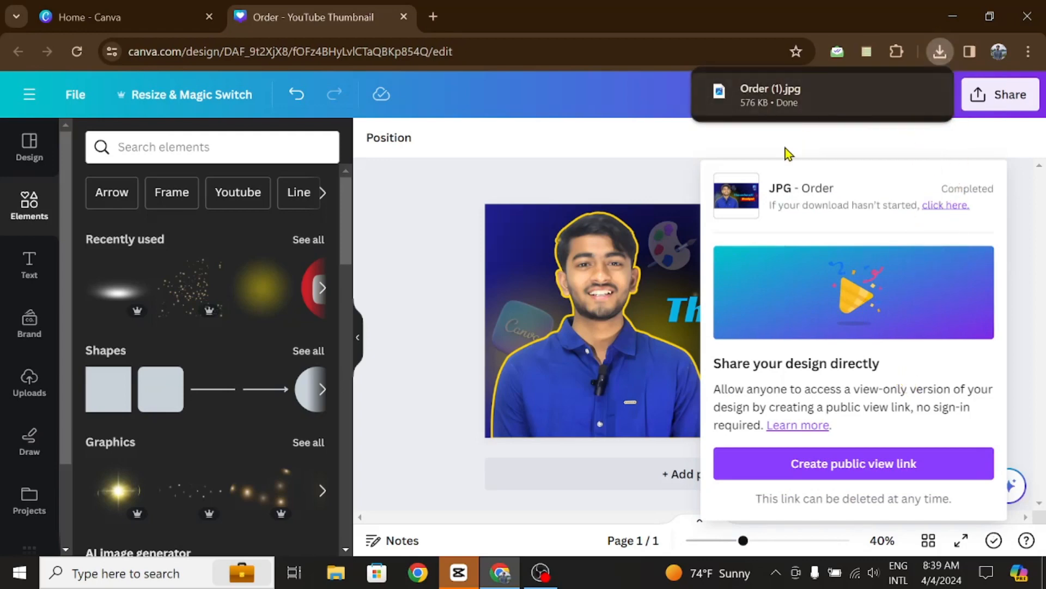
Open the downloaded Order (1).jpg in the image viewer and examine the finished thumbnail up close.
{"action": "left_click", "coordinate": [774, 96]}
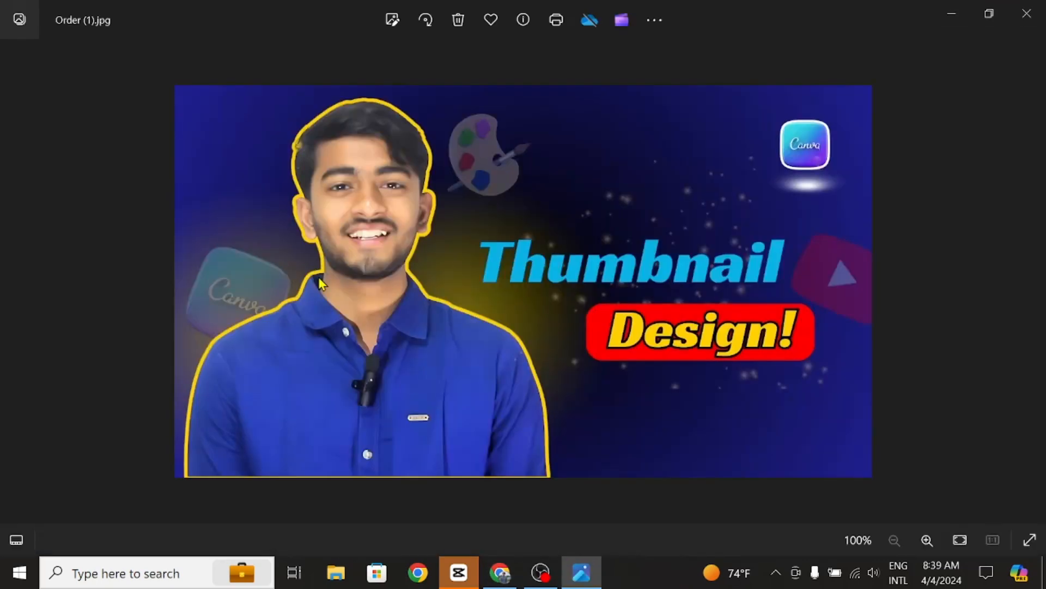
{"action": "scroll", "coordinate": [318, 277], "scroll_direction": "up", "scroll_amount": 2}
{"action": "scroll", "coordinate": [267, 281], "scroll_direction": "up", "scroll_amount": 1}
{"action": "scroll", "coordinate": [268, 280], "scroll_direction": "down", "scroll_amount": 3}
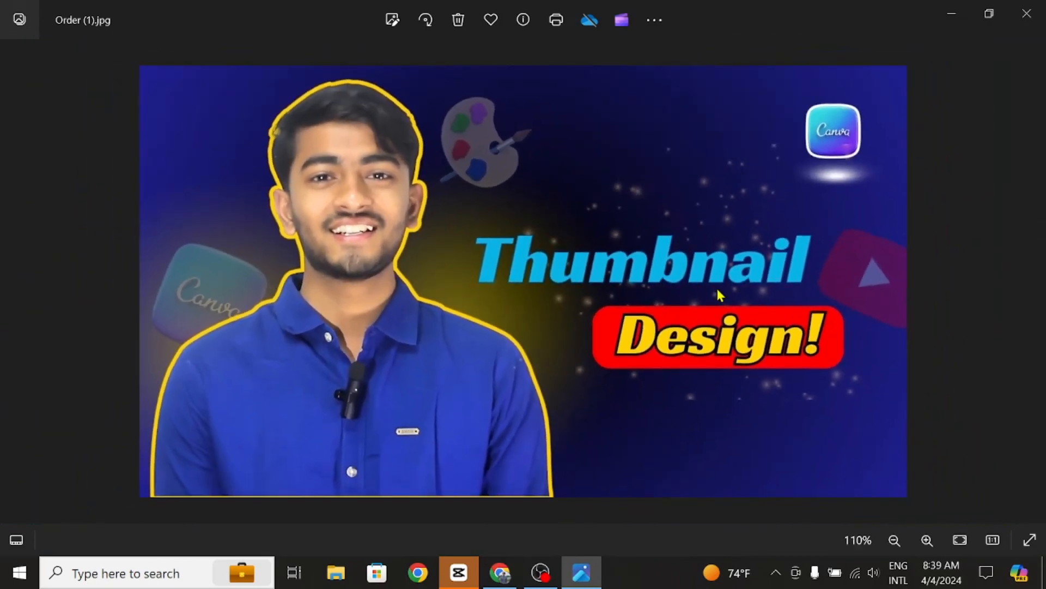
{"action": "scroll", "coordinate": [717, 292], "scroll_direction": "up", "scroll_amount": 1}
{"action": "scroll", "coordinate": [718, 292], "scroll_direction": "down", "scroll_amount": 1}
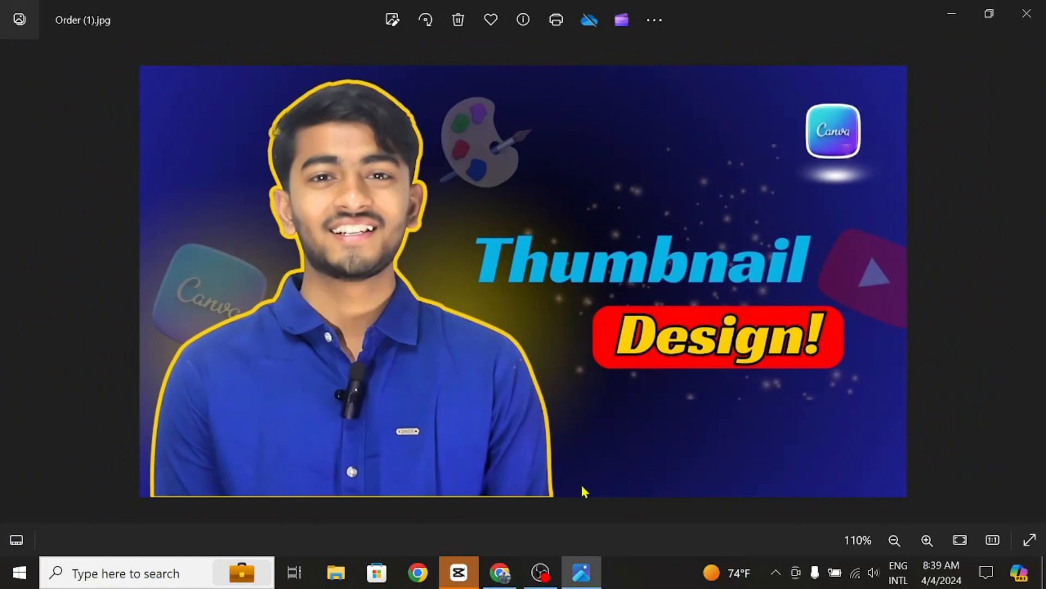